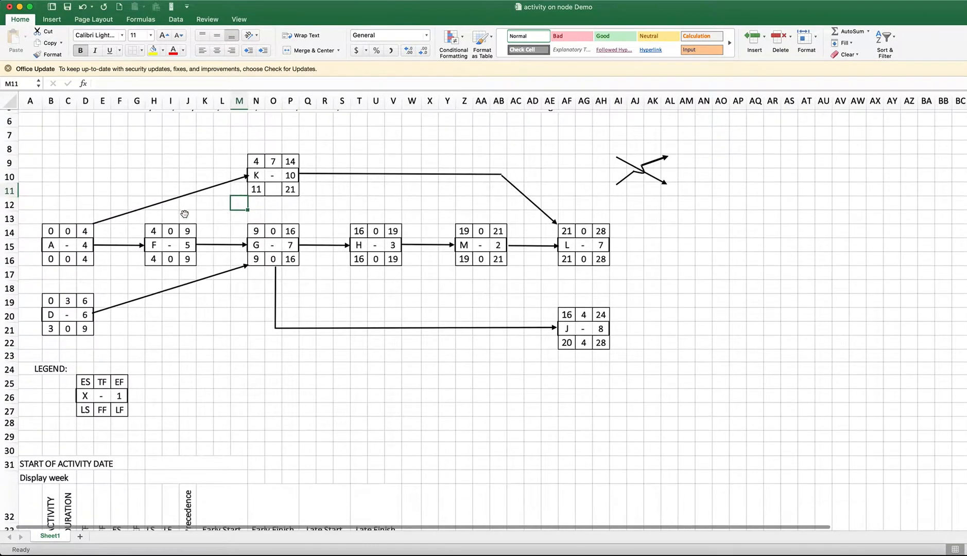
# Review the activity-on-node network diagram, its legend and the activity table below it
pyautogui.scroll(-5, 185, 217)
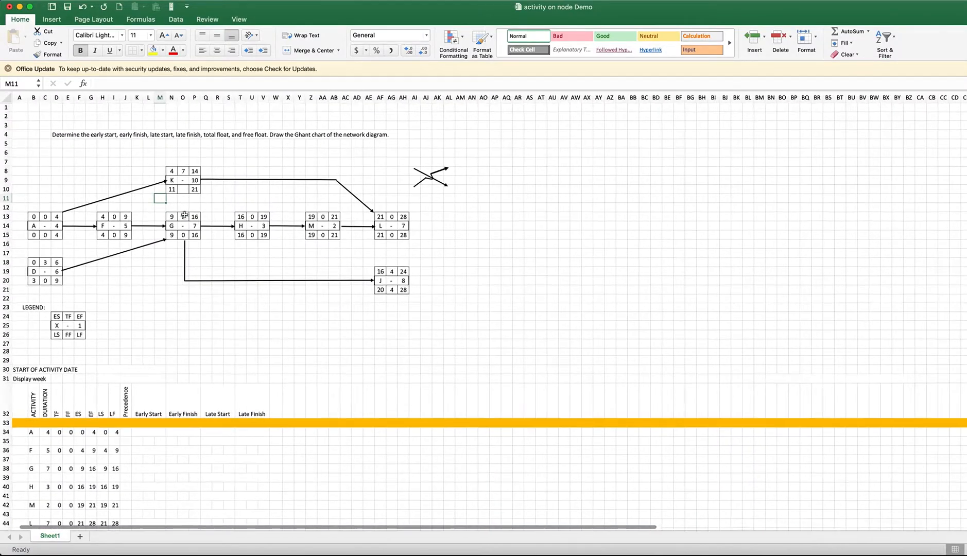
pyautogui.scroll(-2, 184, 215)
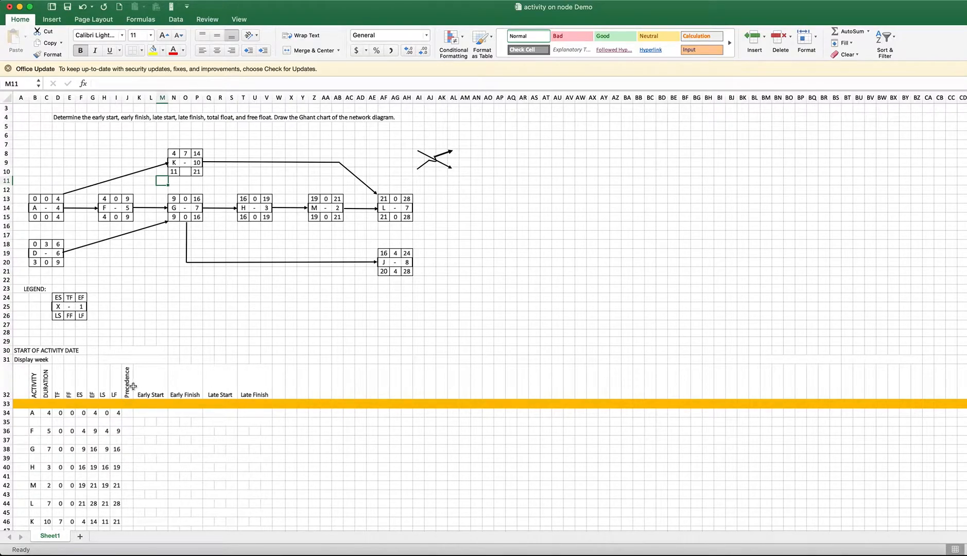
pyautogui.scroll(-5, 133, 386)
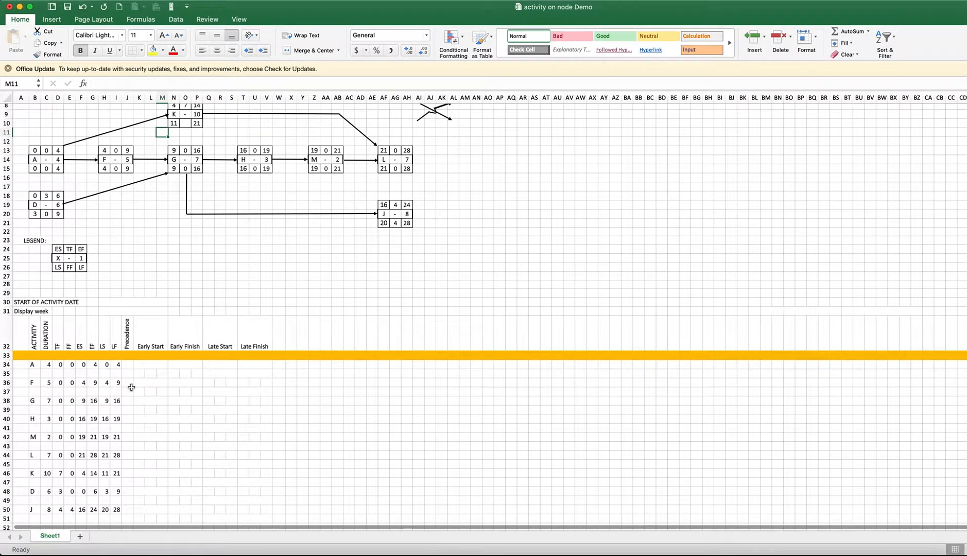
pyautogui.scroll(-1, 185, 189)
pyautogui.scroll(-1, 185, 190)
pyautogui.scroll(3, 151, 239)
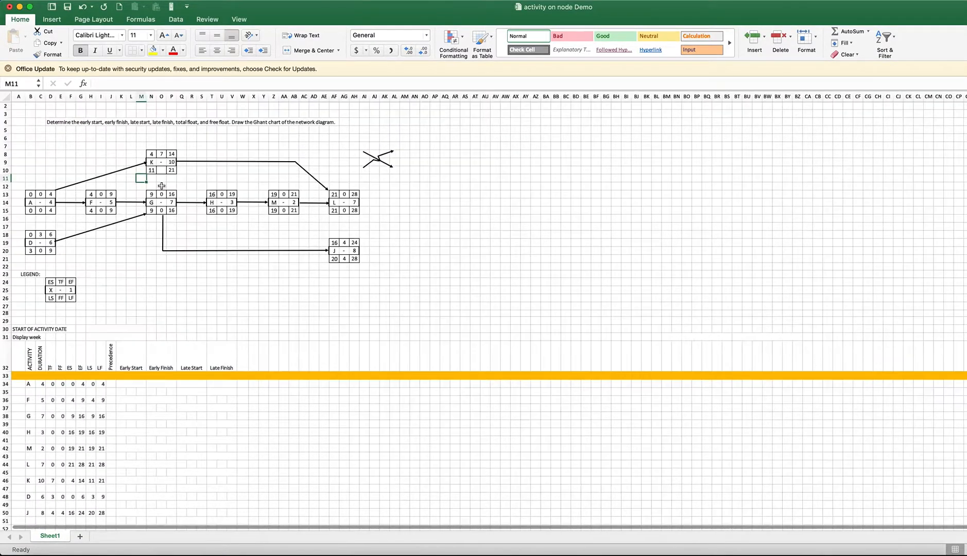
pyautogui.click(112, 194)
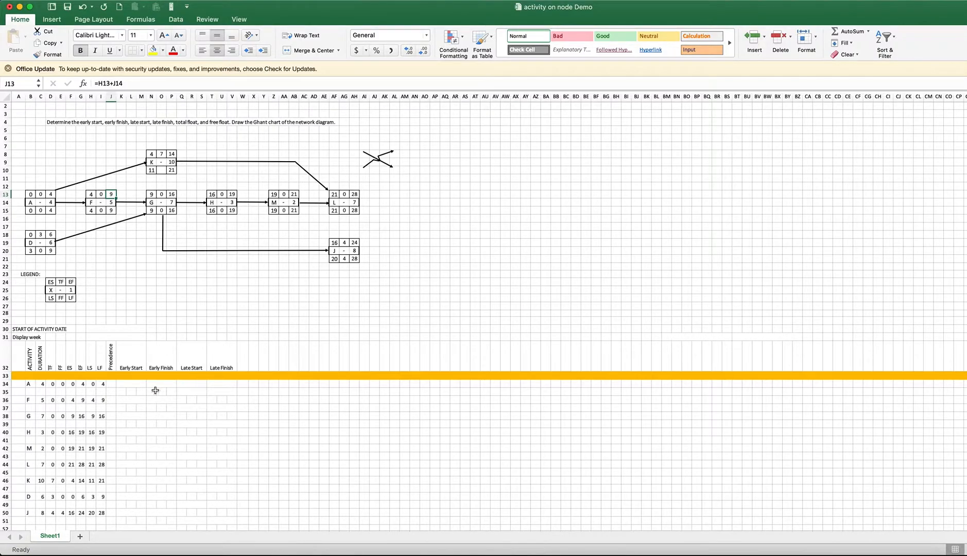
pyautogui.scroll(5, 83, 403)
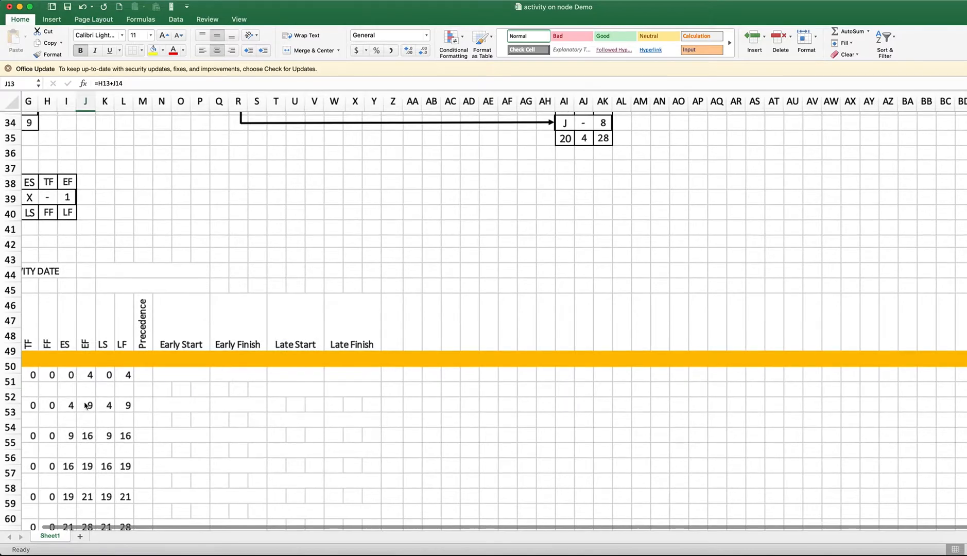
pyautogui.scroll(-5, 88, 400)
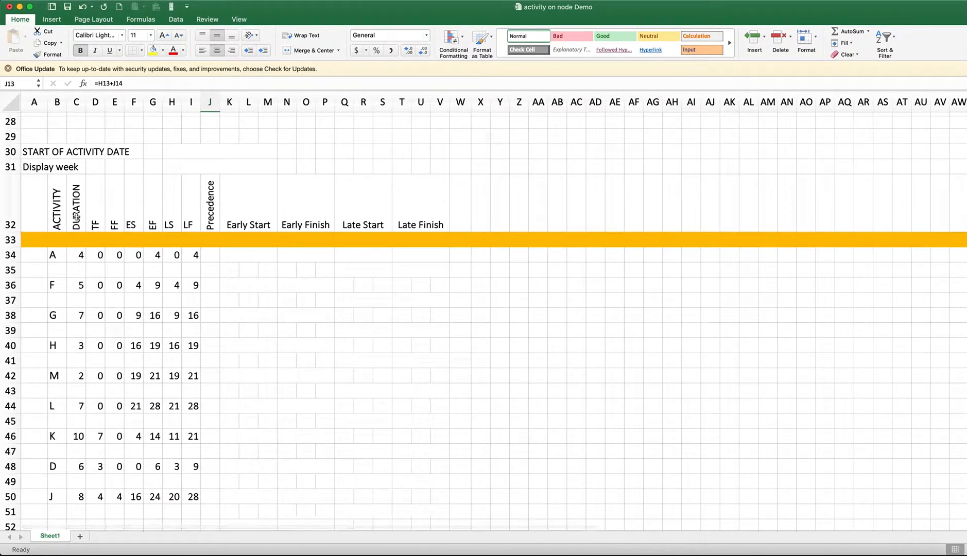
# Examine the activity table's columns from Activity and Duration through TF, FF, ES, EF, LS and LF
pyautogui.moveTo(58, 211); pyautogui.dragTo(57, 288)
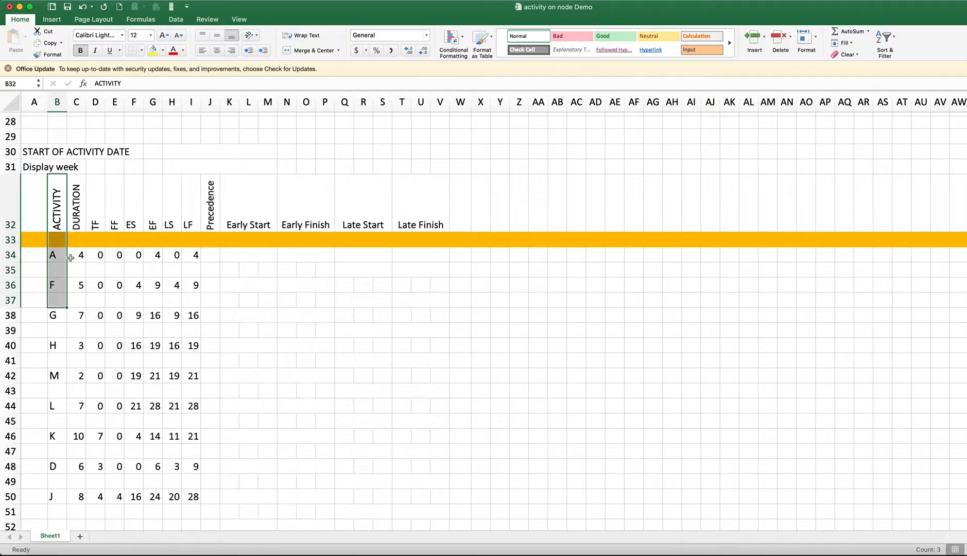
pyautogui.click(75, 224)
pyautogui.moveTo(76, 224); pyautogui.dragTo(98, 371)
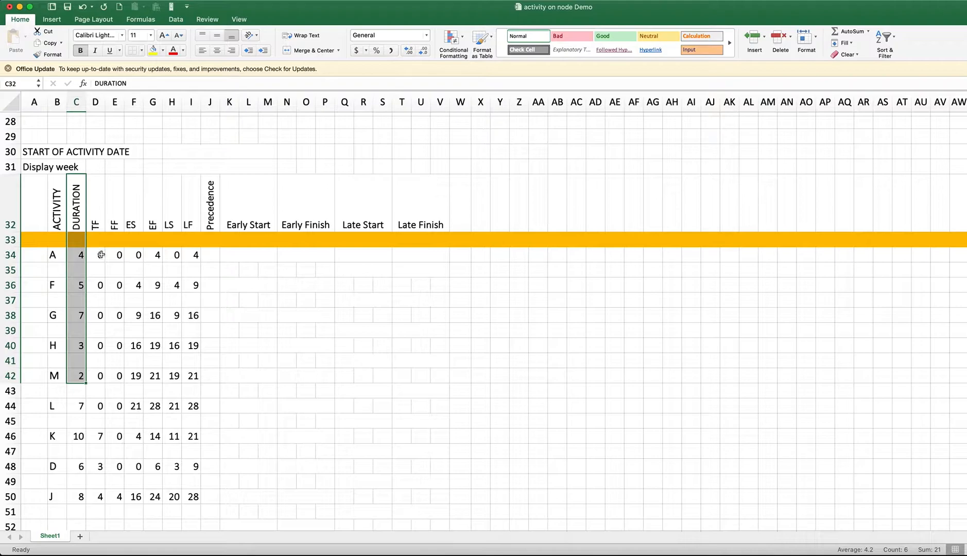
pyautogui.click(108, 225)
pyautogui.click(129, 224)
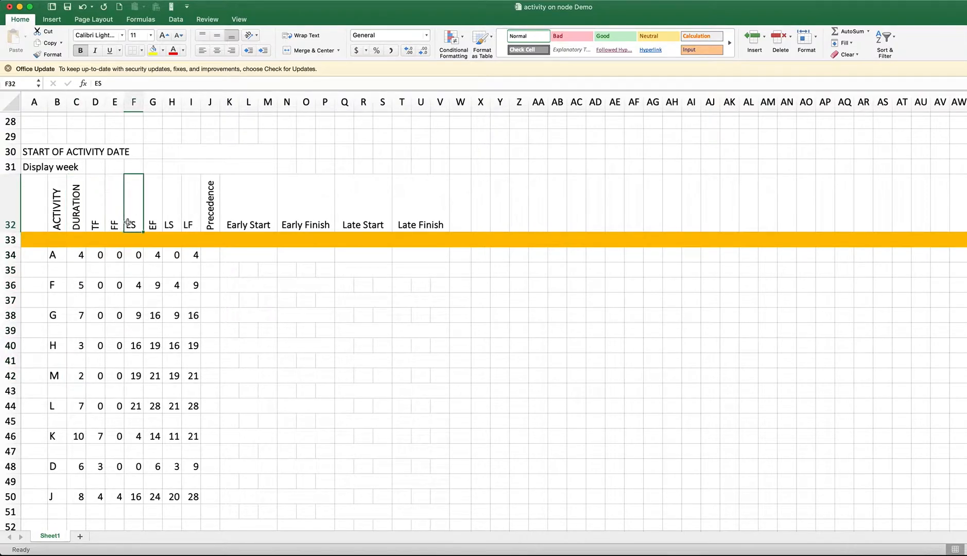
pyautogui.click(158, 223)
pyautogui.click(170, 225)
pyautogui.click(188, 223)
pyautogui.scroll(-2, 157, 247)
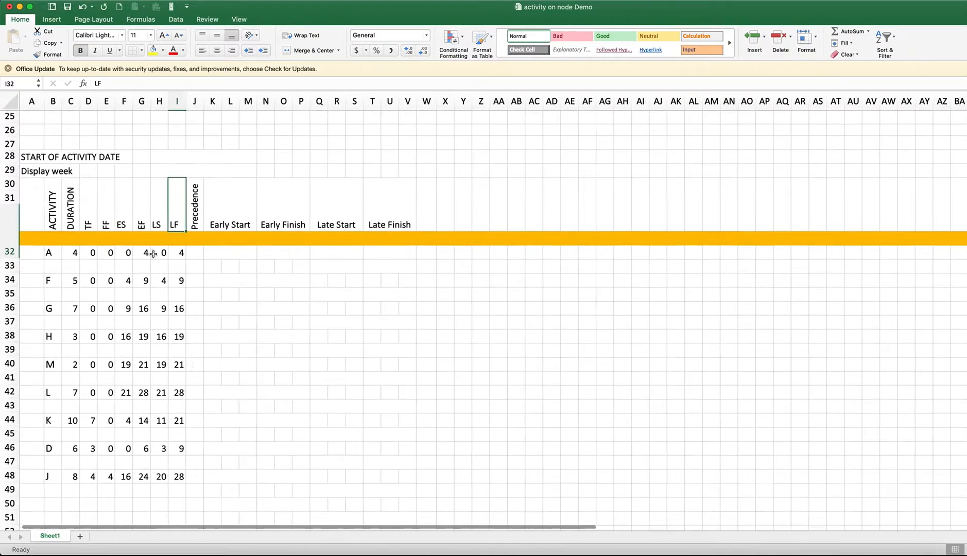
# Inspect the formula behind activity F's duration in cell C36 without changing it
pyautogui.click(70, 288)
pyautogui.write('=J14')
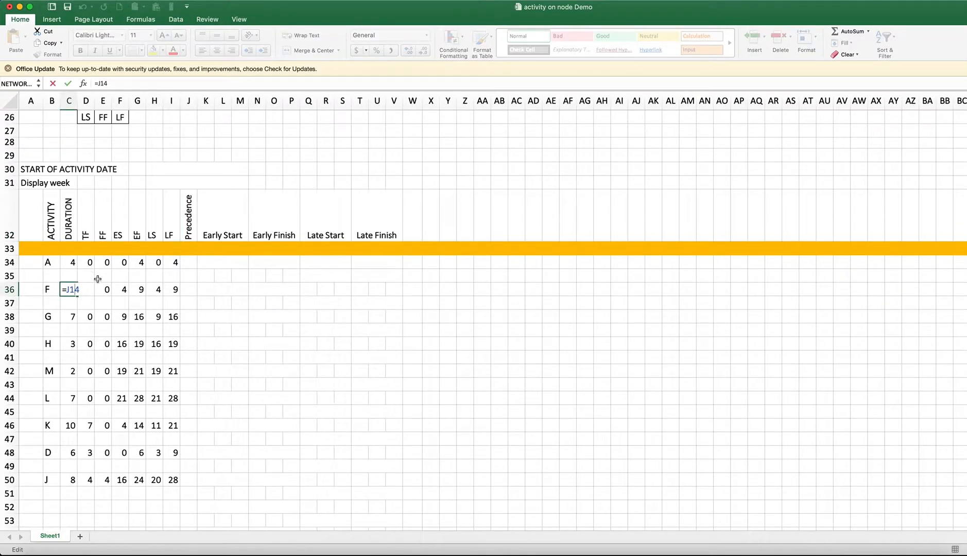
pyautogui.press('Escape')
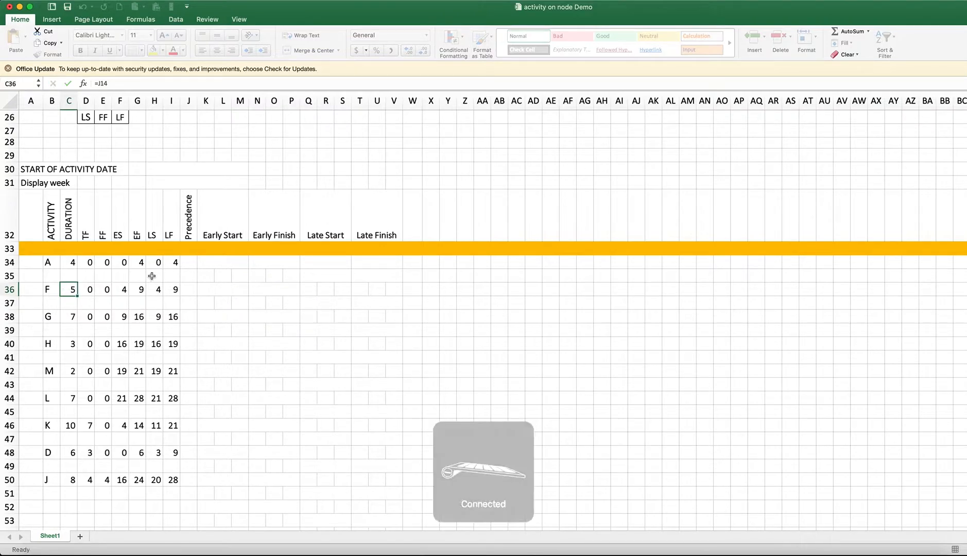
# Clear activity A's duration, float, start and finish values in C34:I34
pyautogui.click(280, 288)
pyautogui.moveTo(70, 263); pyautogui.dragTo(174, 262)
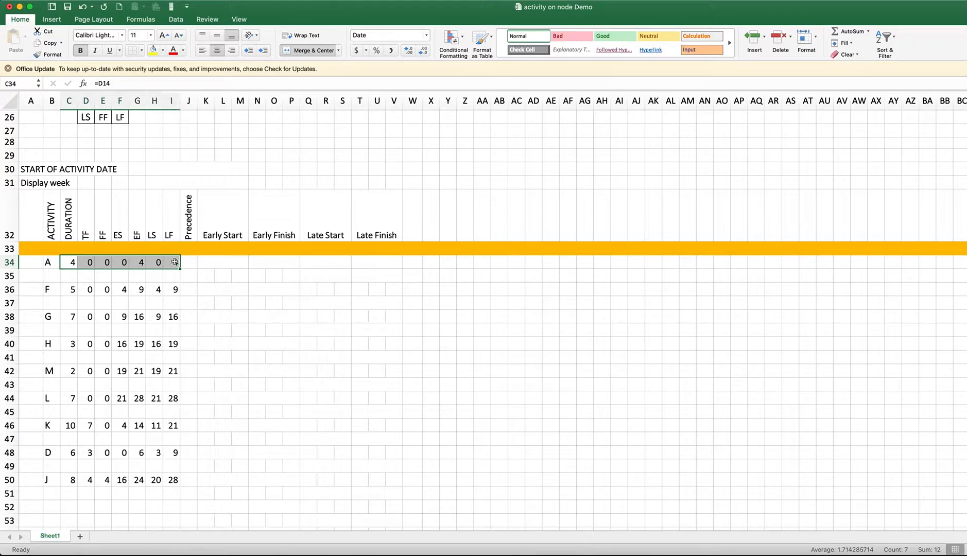
pyautogui.press('Delete')
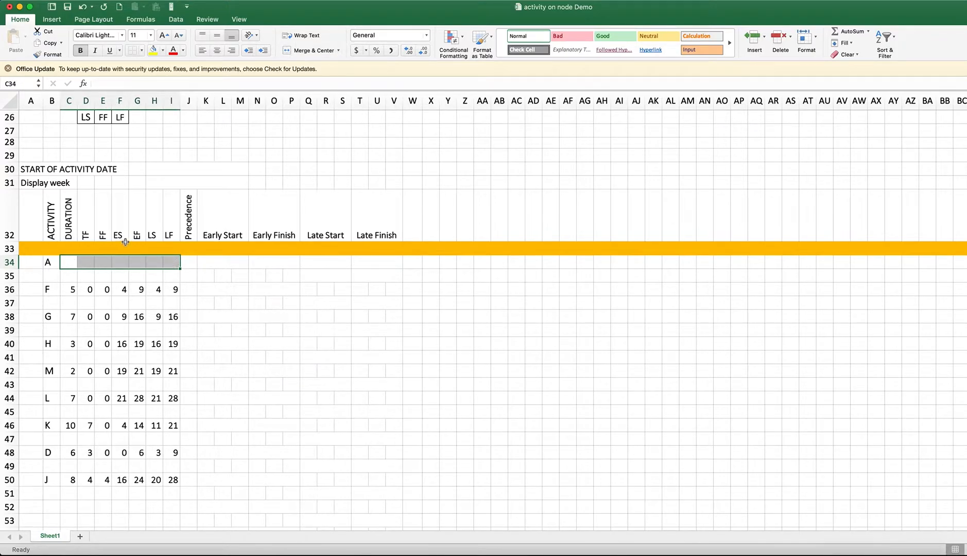
# Link activity A's duration in C34 to the diagram with the formula =D14
pyautogui.scroll(10, 125, 242)
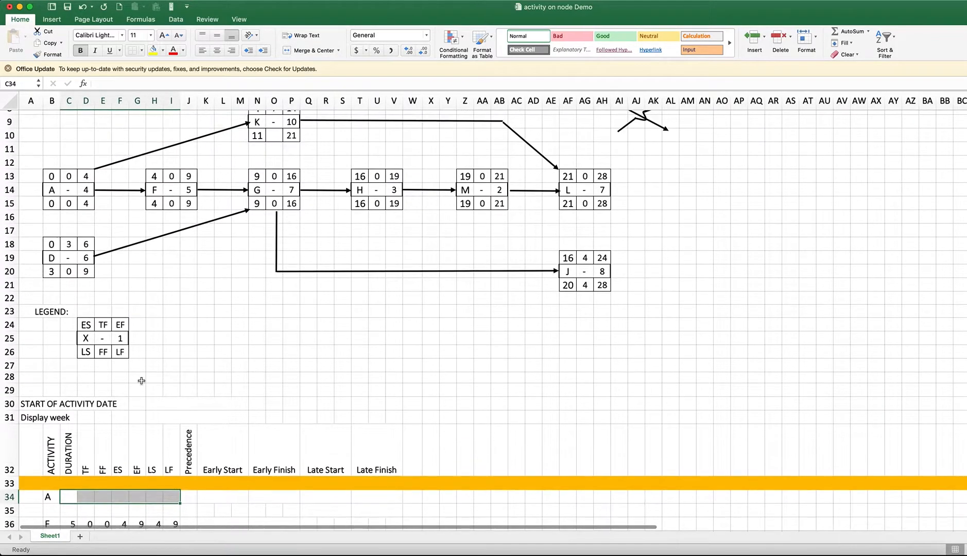
pyautogui.scroll(1, 127, 402)
pyautogui.click(64, 508)
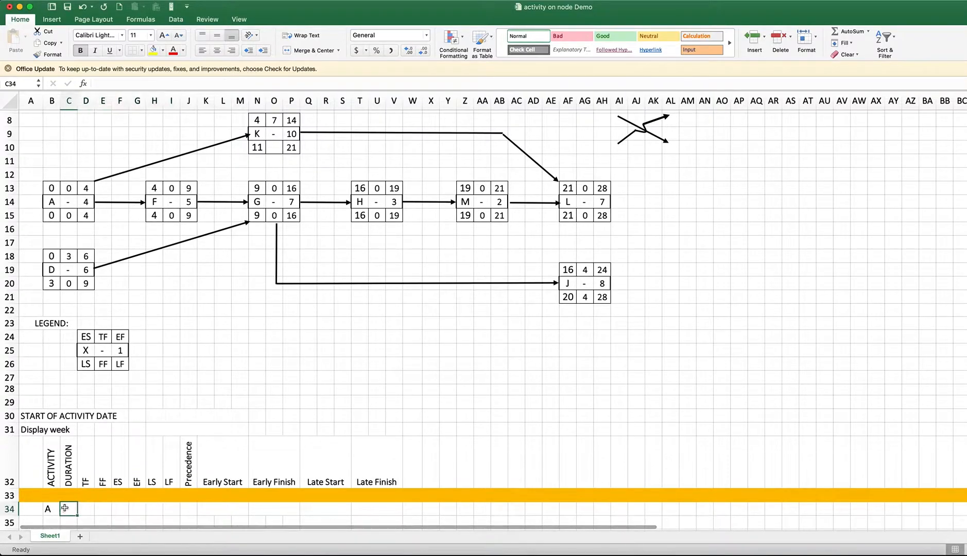
pyautogui.write('=')
pyautogui.click(87, 202)
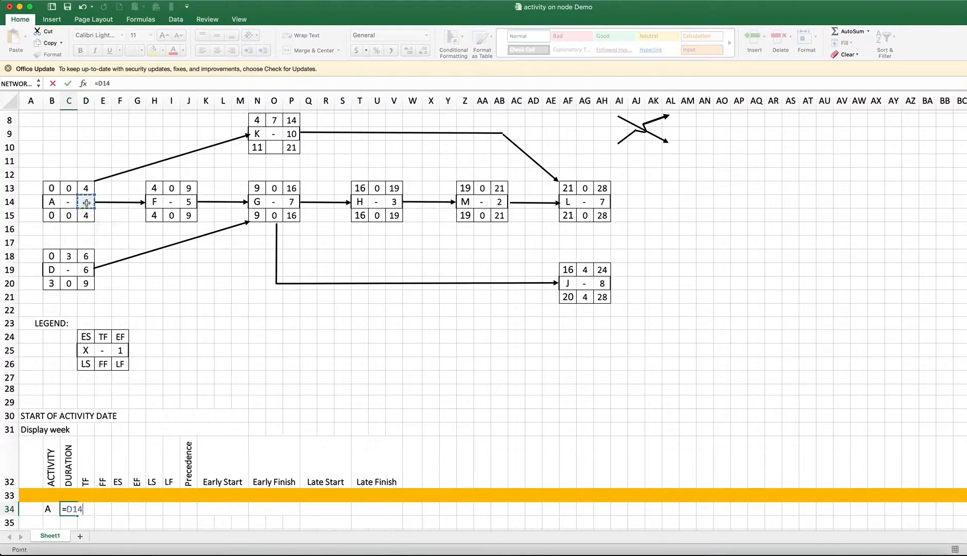
pyautogui.press('Return')
# Link activity A's total float in D34 to the network diagram with the formula =C13
pyautogui.click(88, 508)
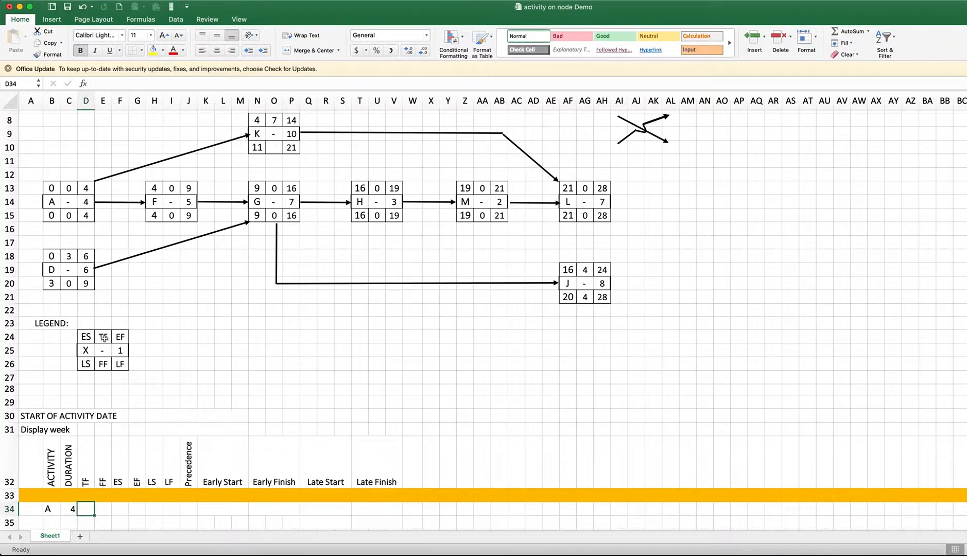
pyautogui.click(69, 187)
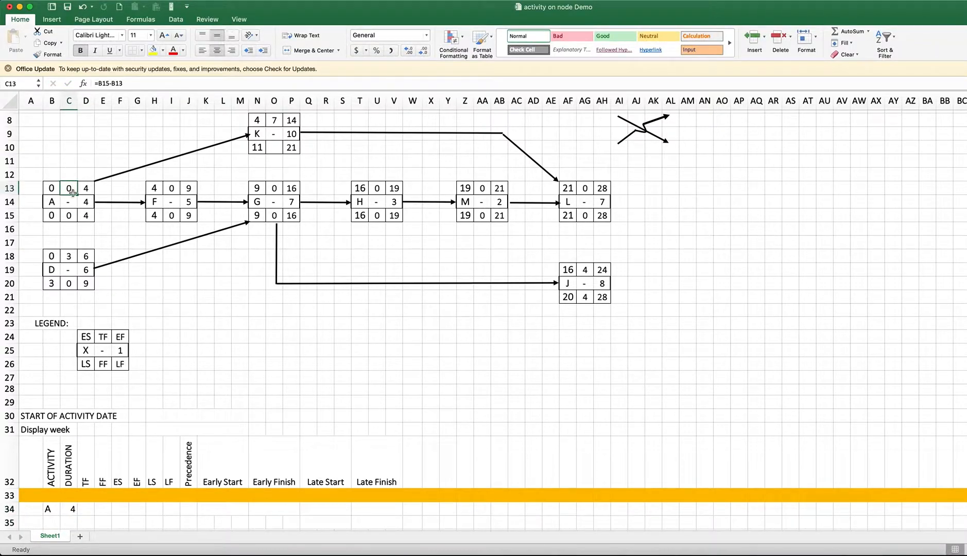
pyautogui.scroll(-1, 119, 472)
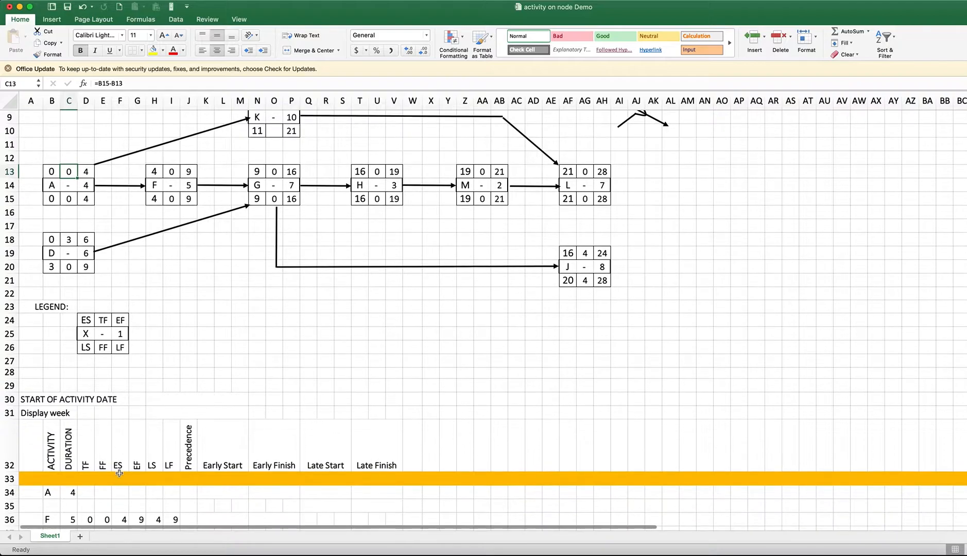
pyautogui.click(94, 493)
pyautogui.write('=')
pyautogui.click(69, 172)
pyautogui.press('Return')
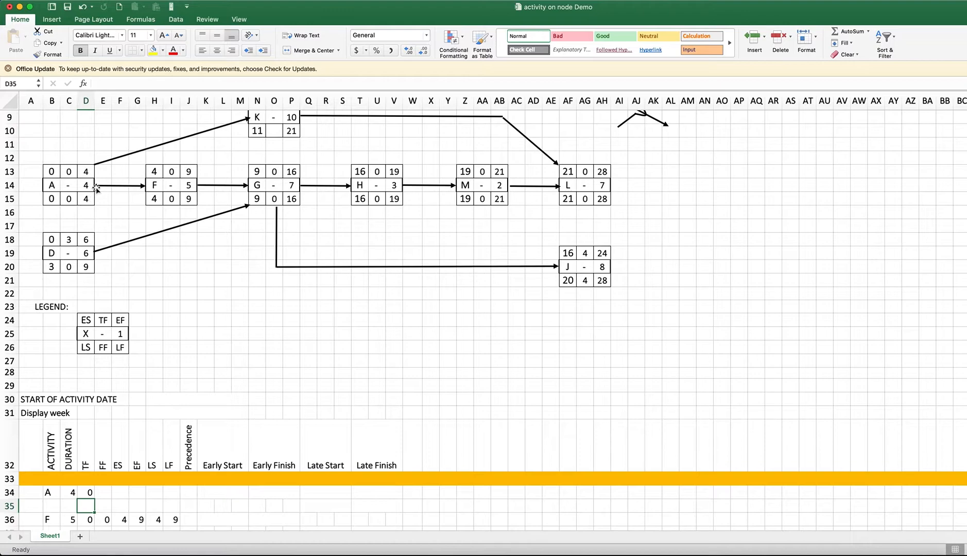
# Link activity A's free float in E34 to the network diagram with the formula =C15
pyautogui.click(114, 493)
pyautogui.write('=')
pyautogui.click(69, 199)
pyautogui.press('Return')
# Link activity A's early start in F34 to the network diagram with the formula =B13
pyautogui.click(120, 492)
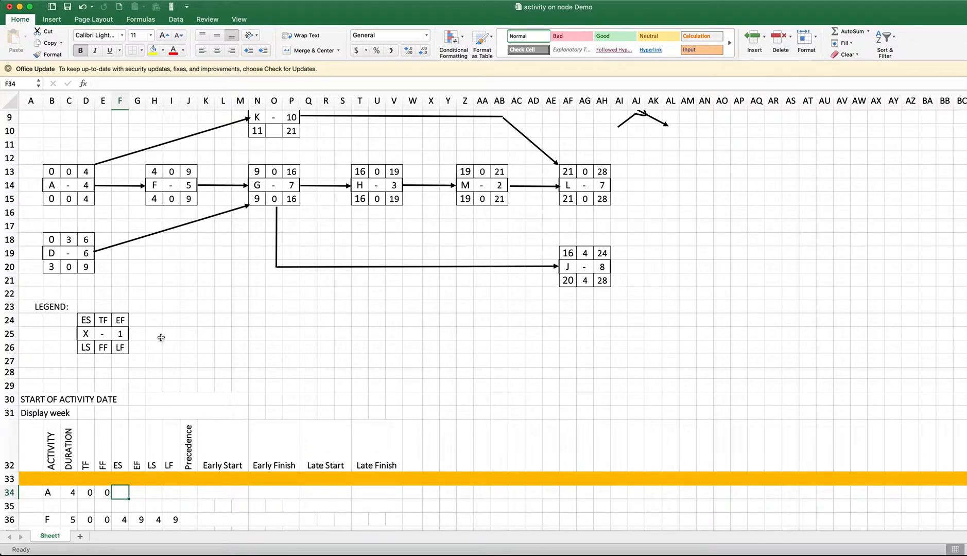
pyautogui.scroll(-1, 261, 304)
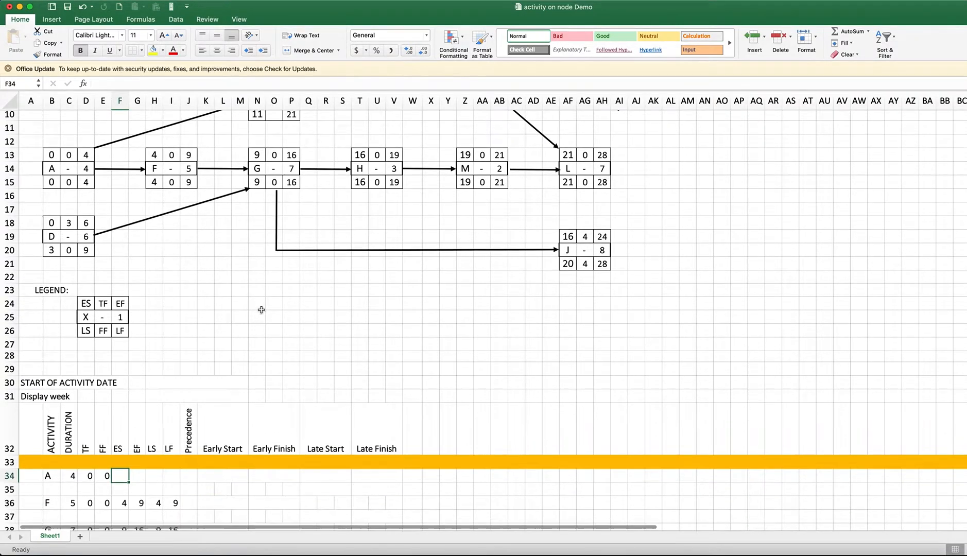
pyautogui.scroll(1, 309, 283)
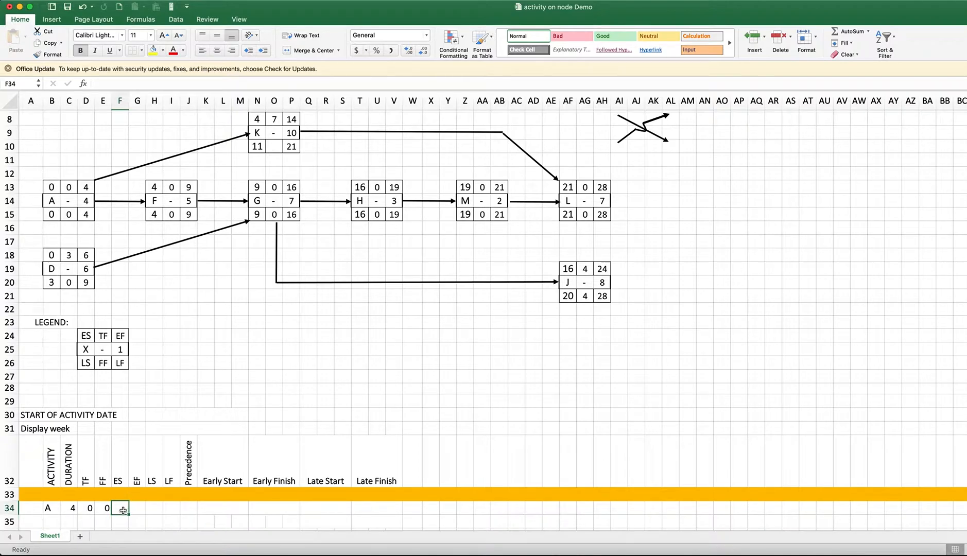
pyautogui.write('=')
pyautogui.click(51, 187)
pyautogui.press('Return')
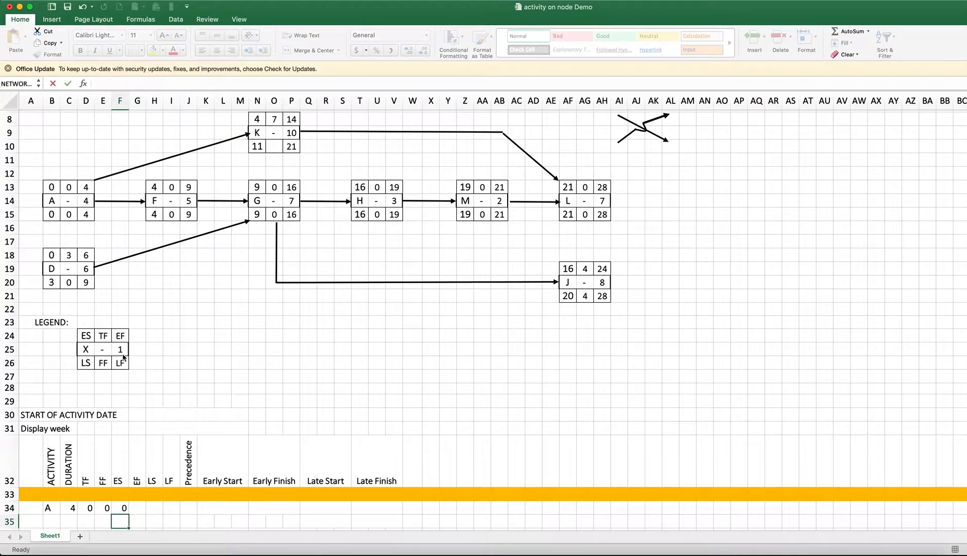
# Link activity A's early finish in G34 to the network diagram with the formula =D13
pyautogui.press('Up')
pyautogui.press('Right')
pyautogui.write('=')
pyautogui.click(84, 188)
pyautogui.press('Return')
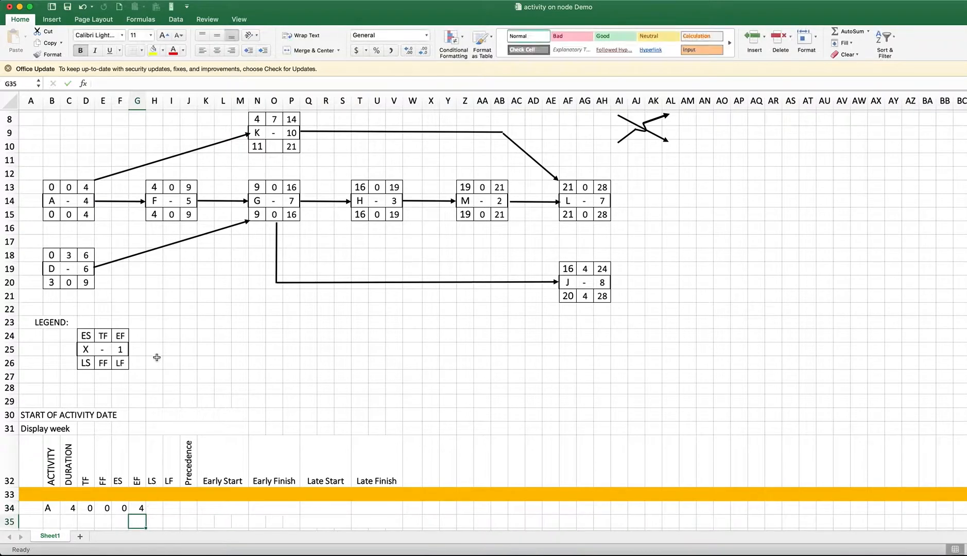
# Link activity A's late start in H34 to the network diagram with the formula =B15
pyautogui.click(155, 507)
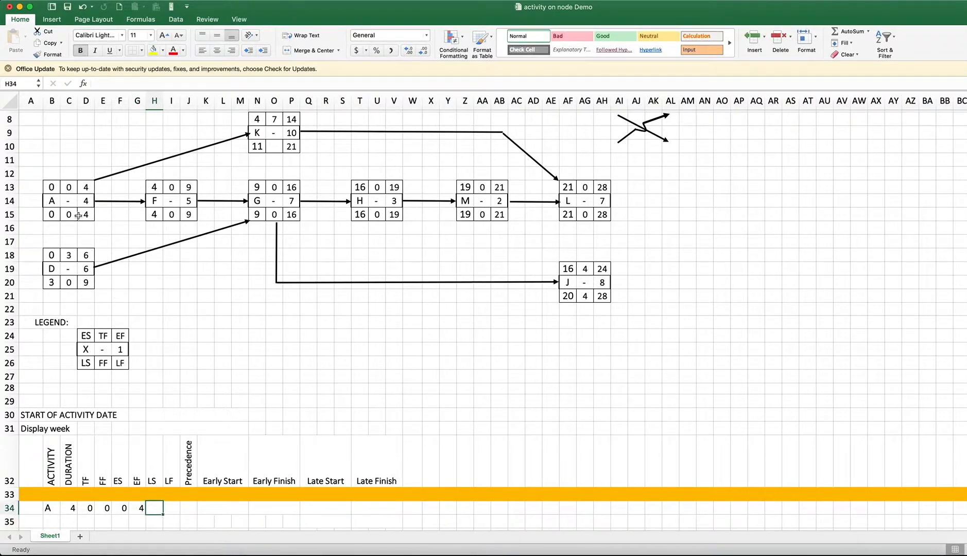
pyautogui.click(50, 215)
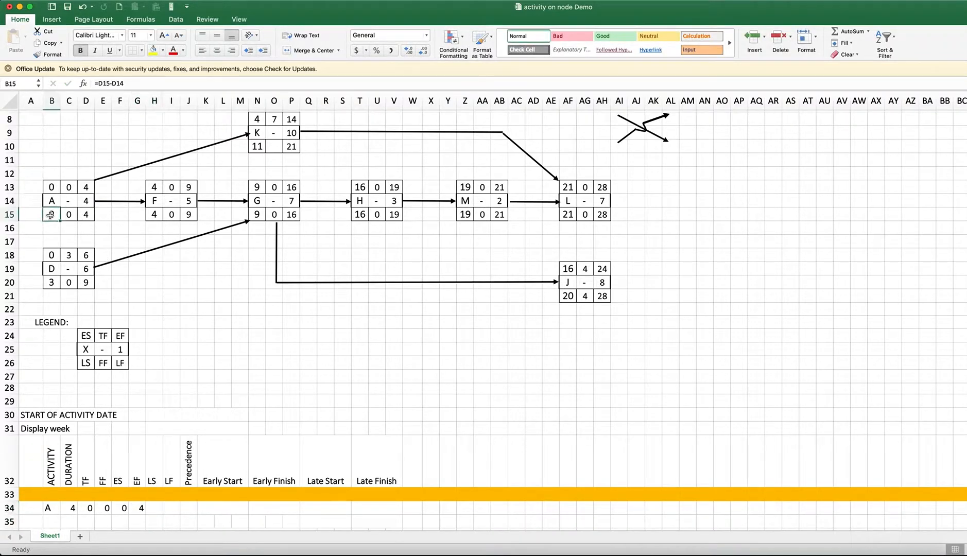
pyautogui.press('Down')
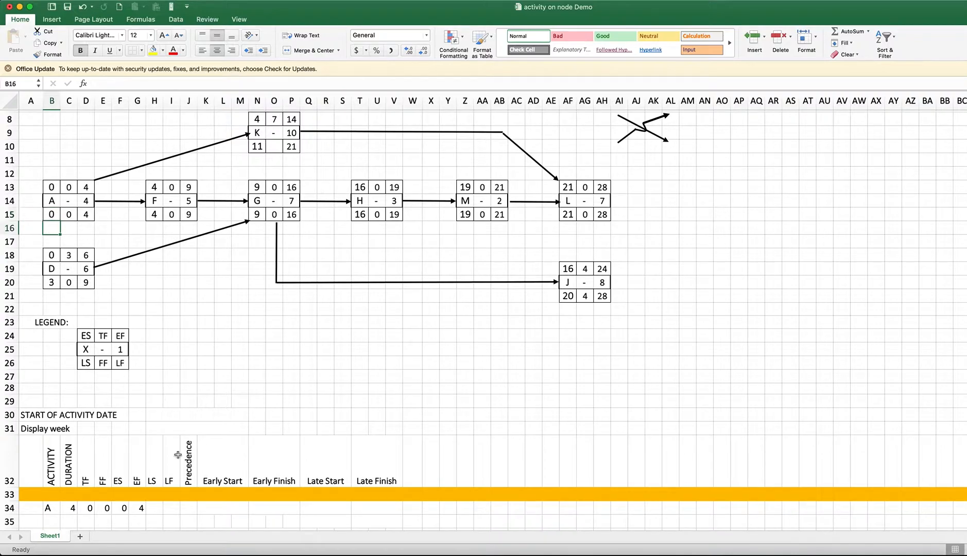
pyautogui.click(158, 506)
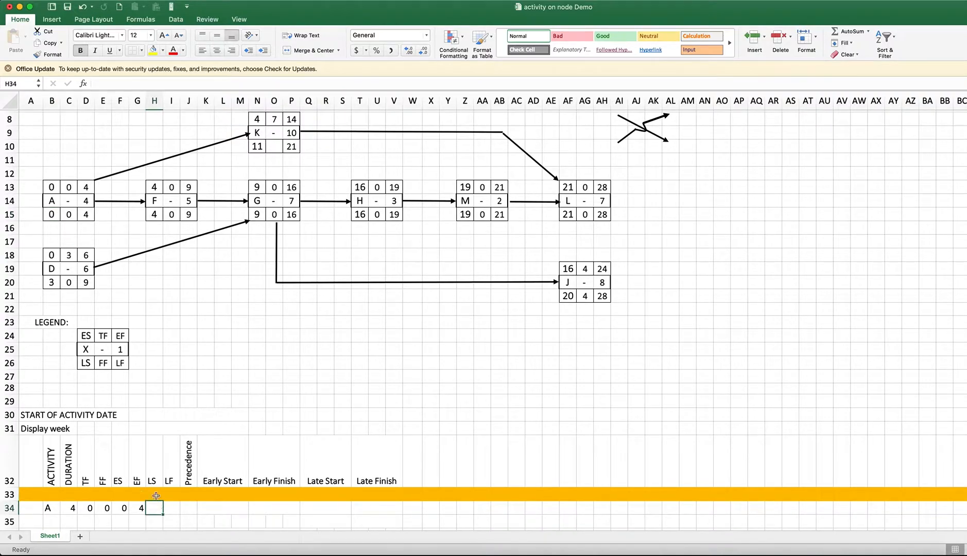
pyautogui.press('Down')
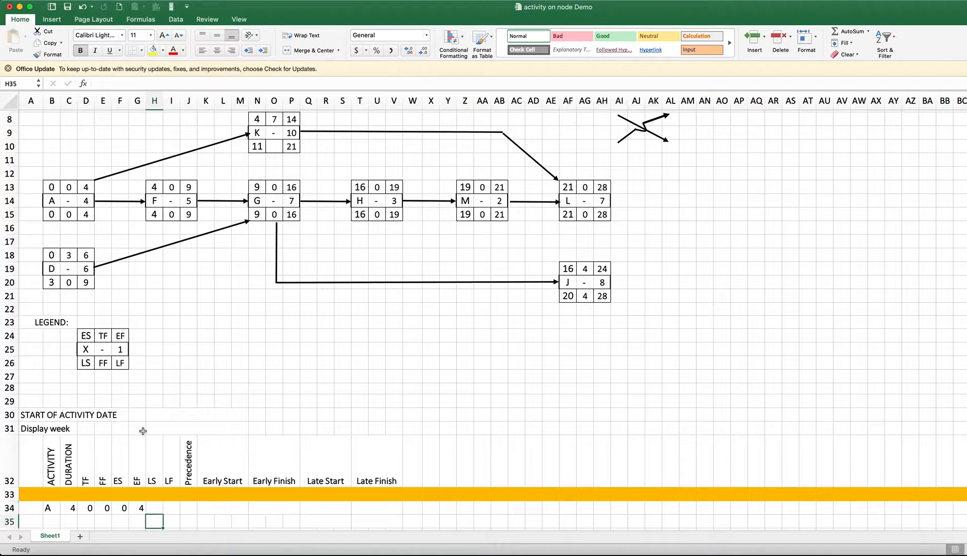
pyautogui.click(151, 508)
pyautogui.write('=')
pyautogui.click(52, 215)
pyautogui.press('Tab')
# Fill activity A's late finish cell I34 with the formula =C15, referencing its node in the diagram
pyautogui.scroll(-1, 174, 498)
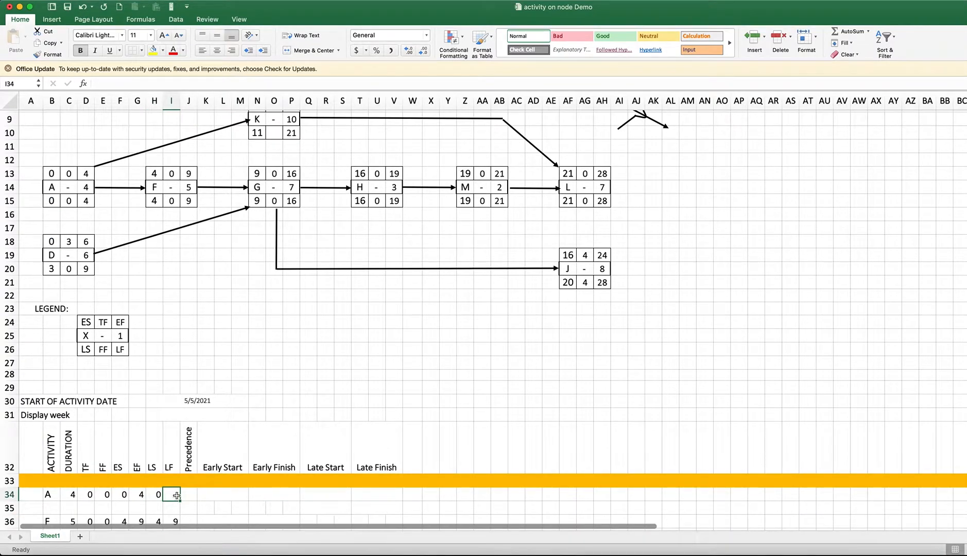
pyautogui.write('=')
pyautogui.click(69, 201)
pyautogui.press('Return')
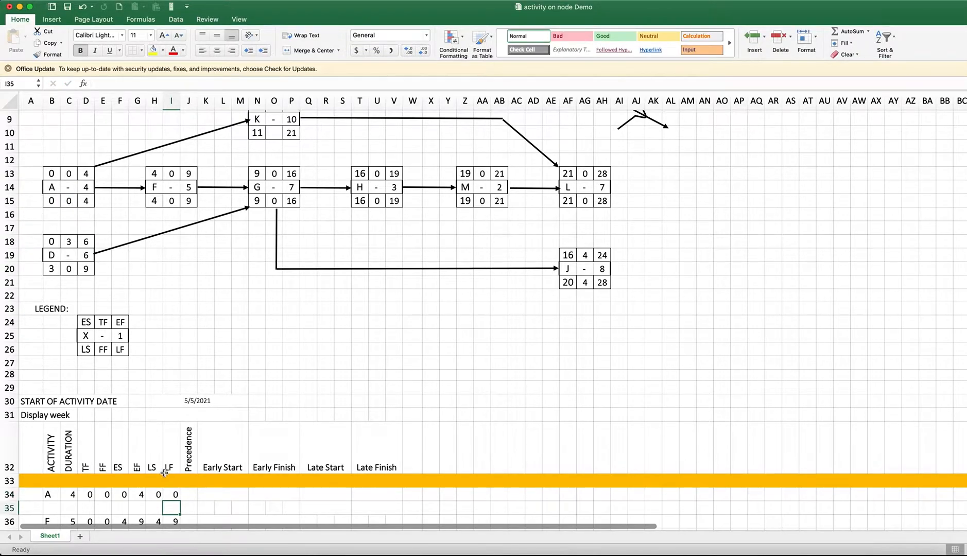
pyautogui.scroll(-1, 164, 473)
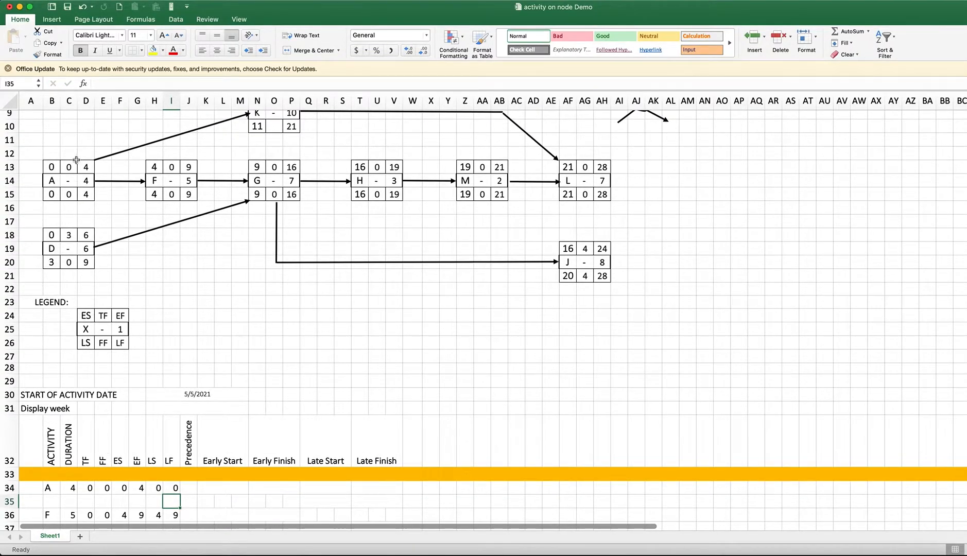
# Compare activity A's table row with its node in the diagram and look over the start date and empty date columns
pyautogui.click(54, 165)
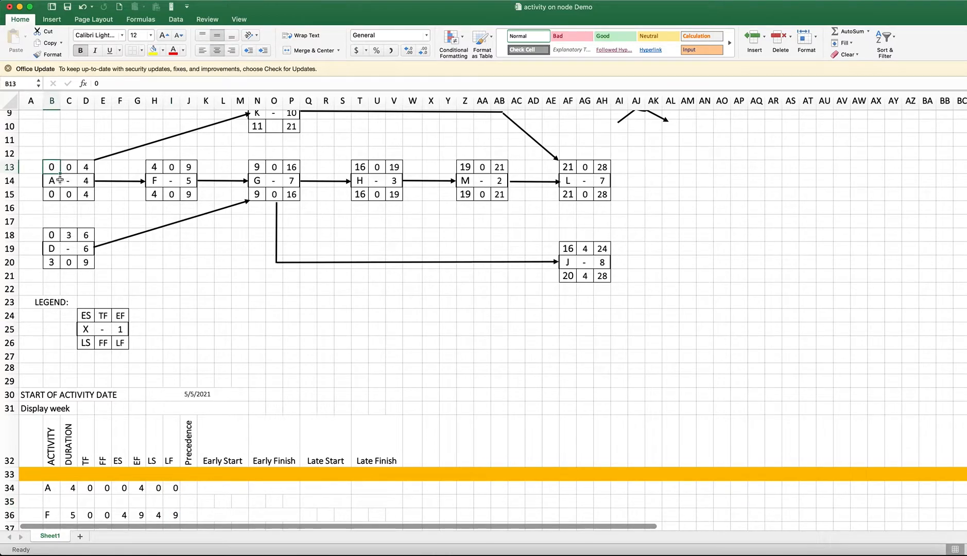
pyautogui.click(50, 487)
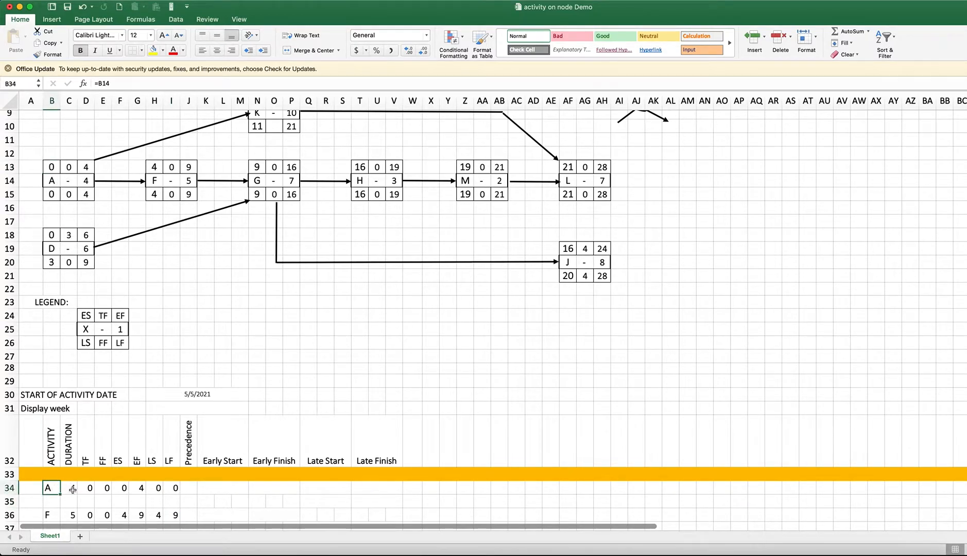
pyautogui.moveTo(62, 488); pyautogui.dragTo(211, 490)
pyautogui.click(211, 491)
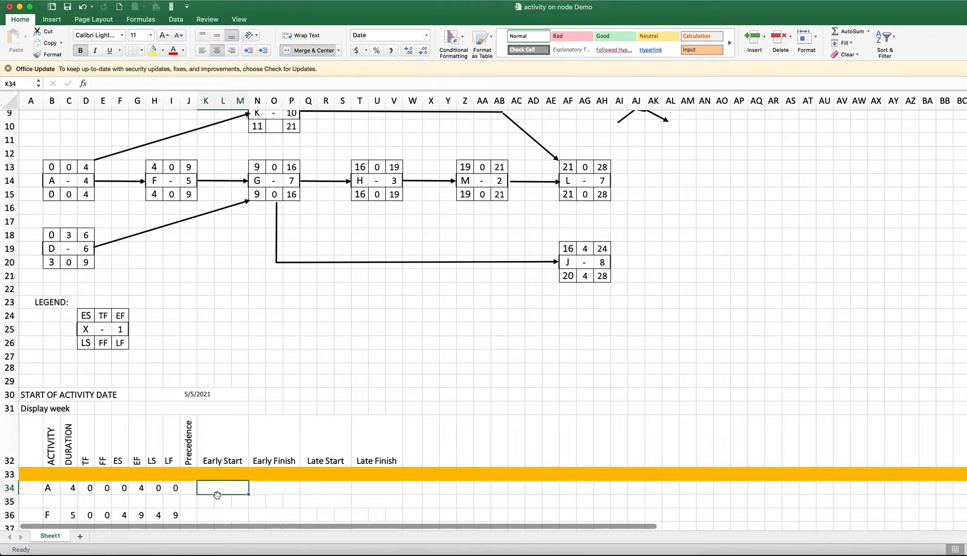
pyautogui.scroll(-2, 234, 471)
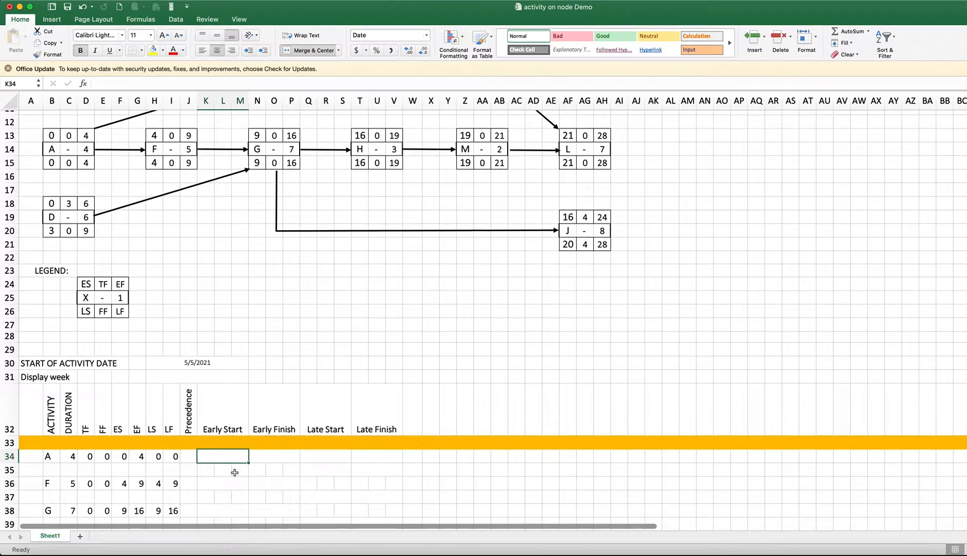
pyautogui.scroll(-1, 234, 472)
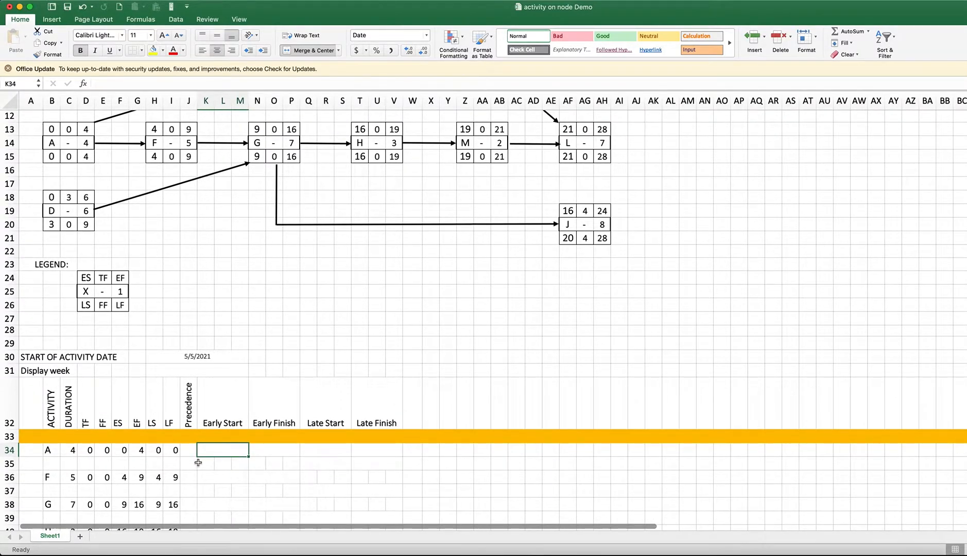
pyautogui.click(185, 449)
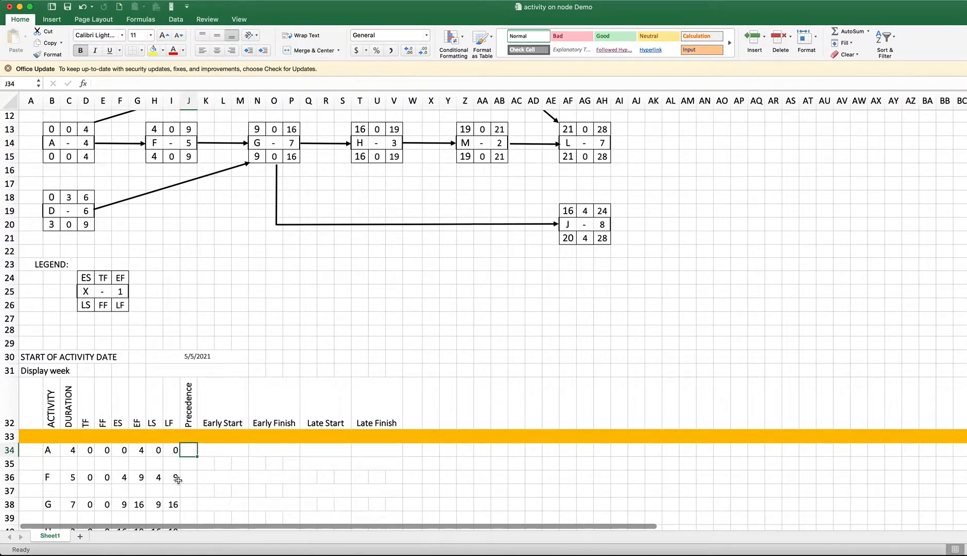
pyautogui.scroll(1, 206, 404)
pyautogui.scroll(1, 207, 411)
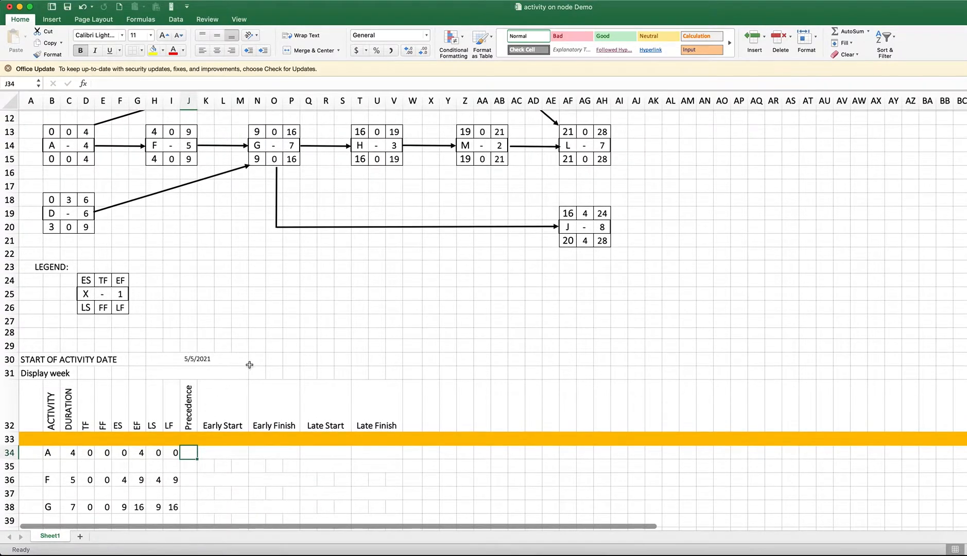
pyautogui.scroll(-4, 199, 361)
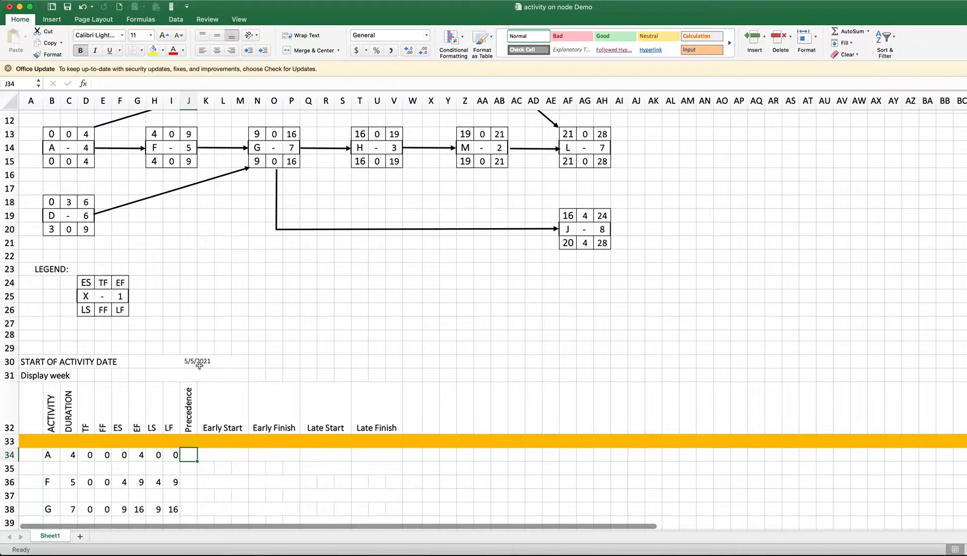
pyautogui.scroll(8, 183, 375)
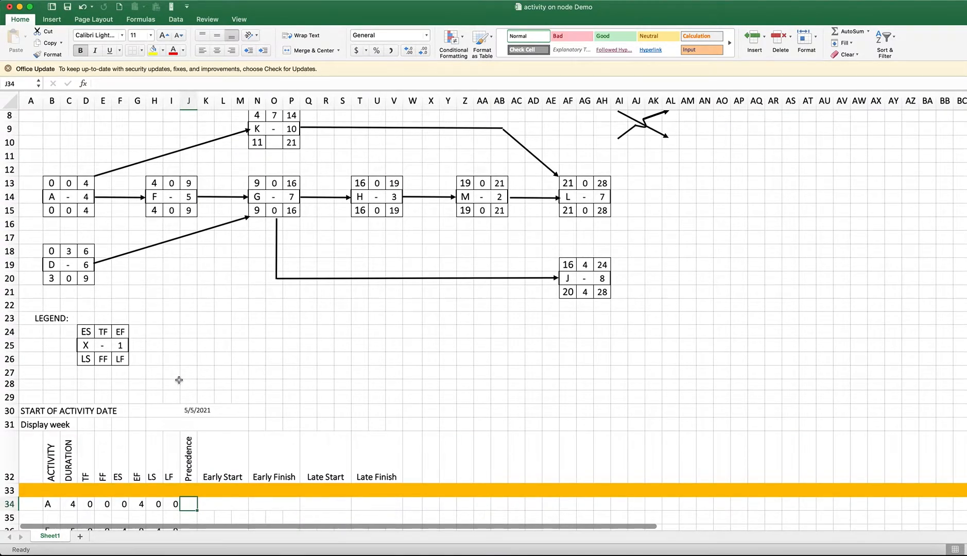
pyautogui.scroll(-1, 181, 305)
pyautogui.scroll(1, 179, 324)
pyautogui.scroll(-6, 177, 324)
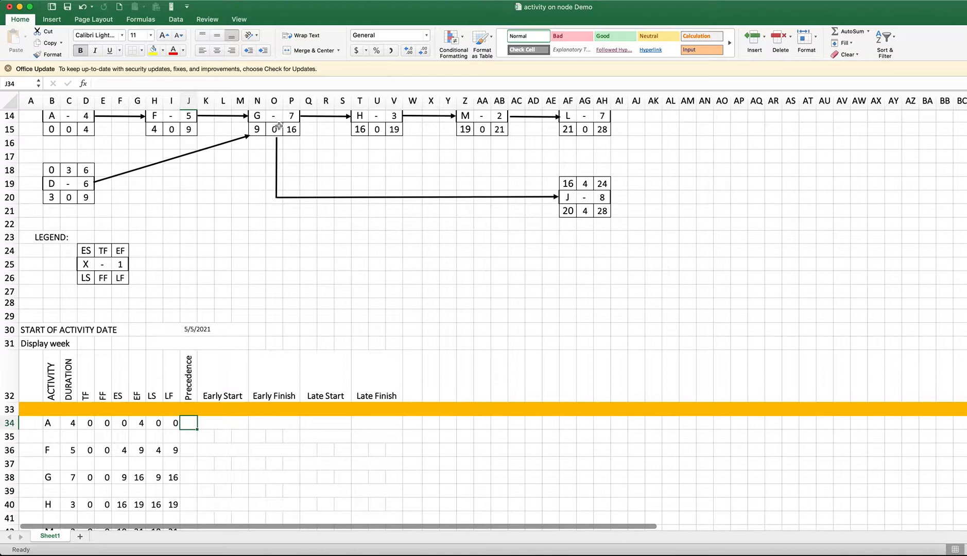
# Link activity A's Early Start date in K34 to the start of activity date with the formula =H30
pyautogui.scroll(-1, 237, 368)
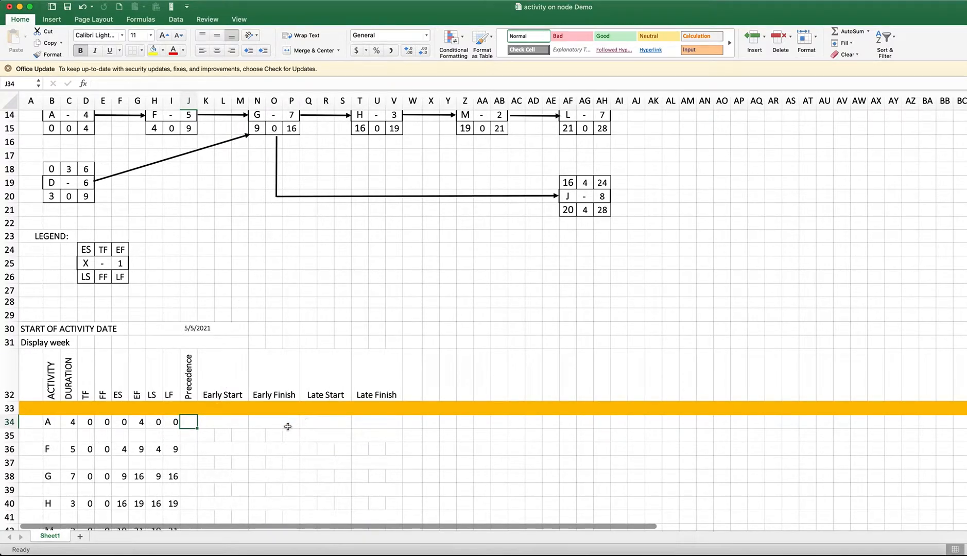
pyautogui.scroll(-2, 257, 394)
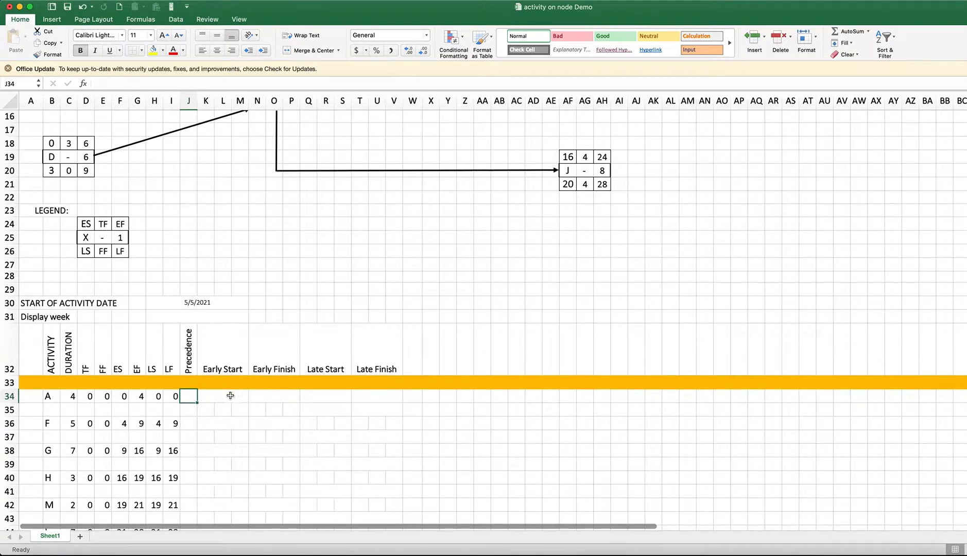
pyautogui.click(230, 396)
pyautogui.write('=')
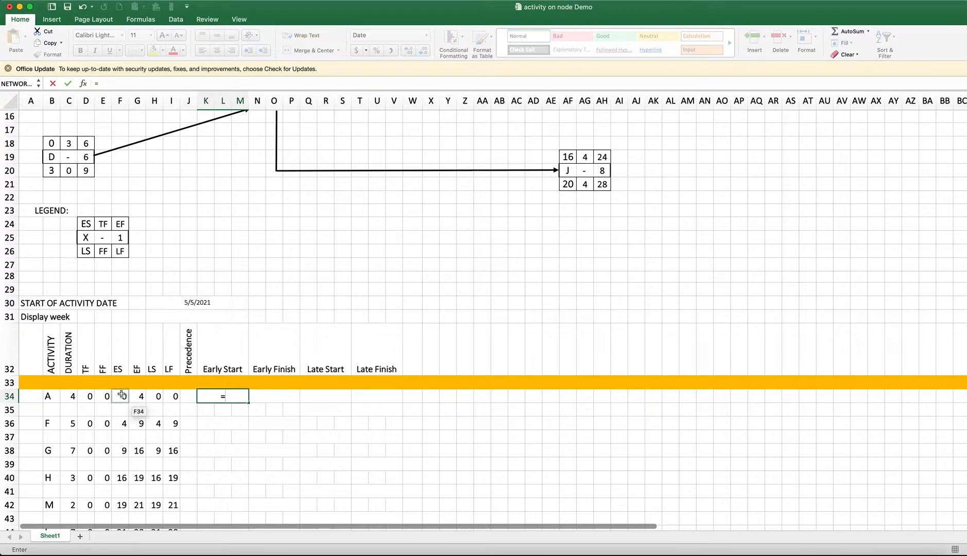
pyautogui.click(191, 303)
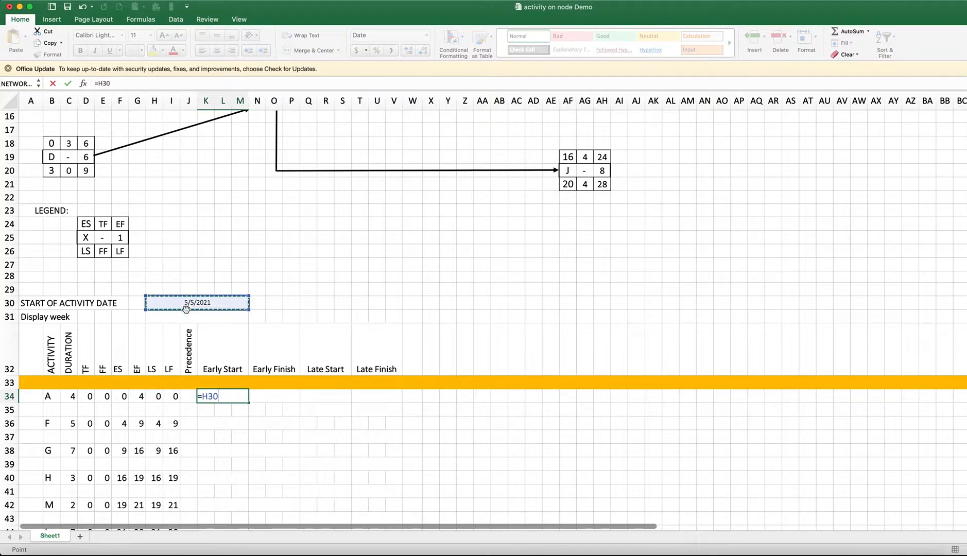
pyautogui.press('Return')
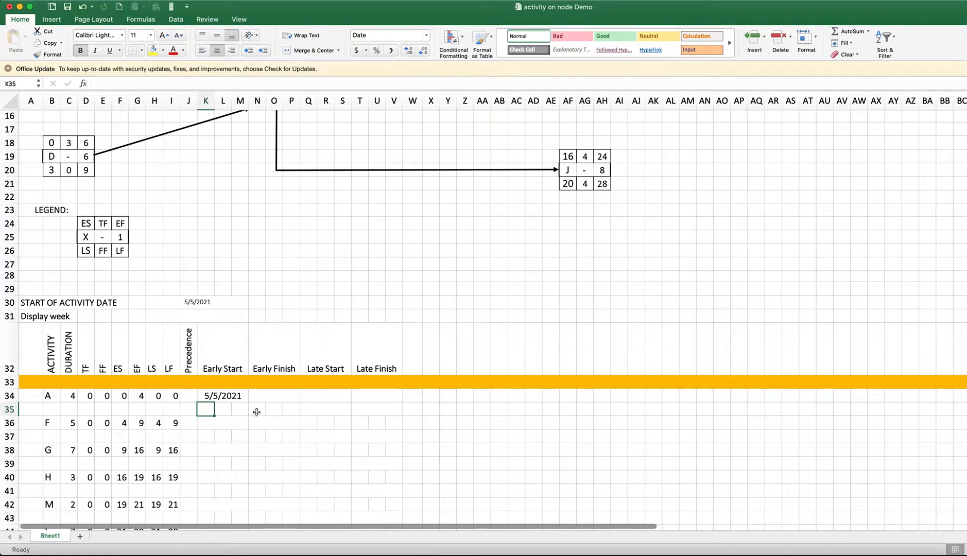
pyautogui.click(234, 395)
pyautogui.write('=H30')
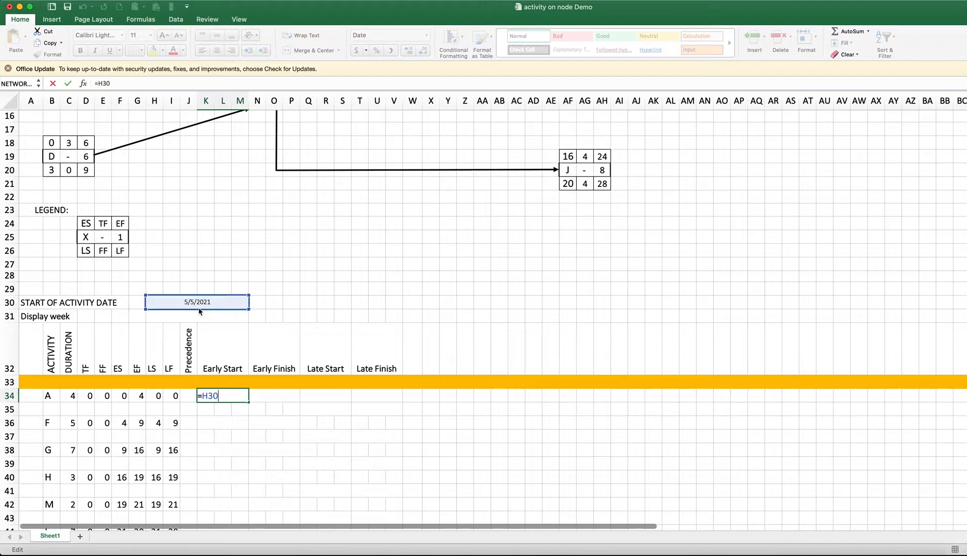
pyautogui.press('Return')
pyautogui.write('=')
pyautogui.click(122, 396)
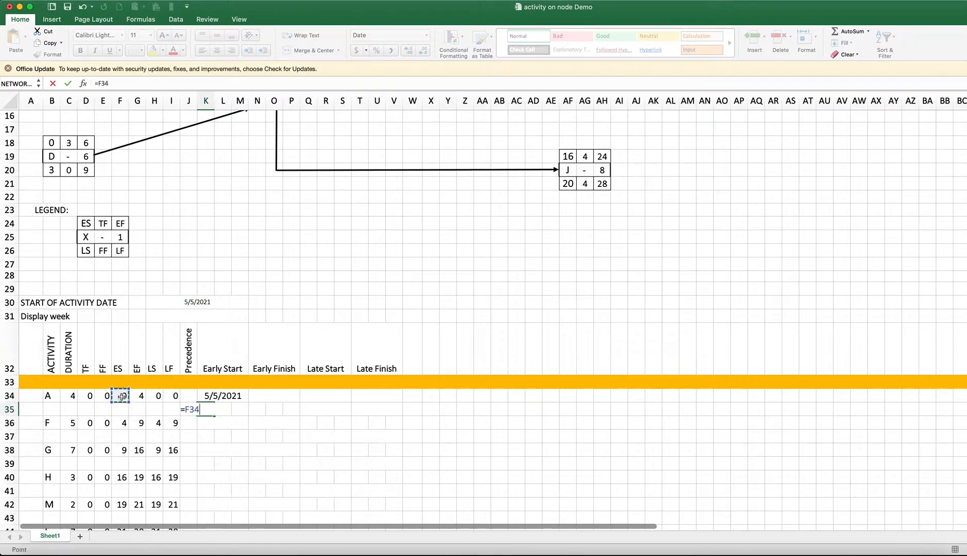
pyautogui.press('BackSpace')
pyautogui.press('BackSpace')
pyautogui.press('BackSpace')
pyautogui.press('BackSpace')
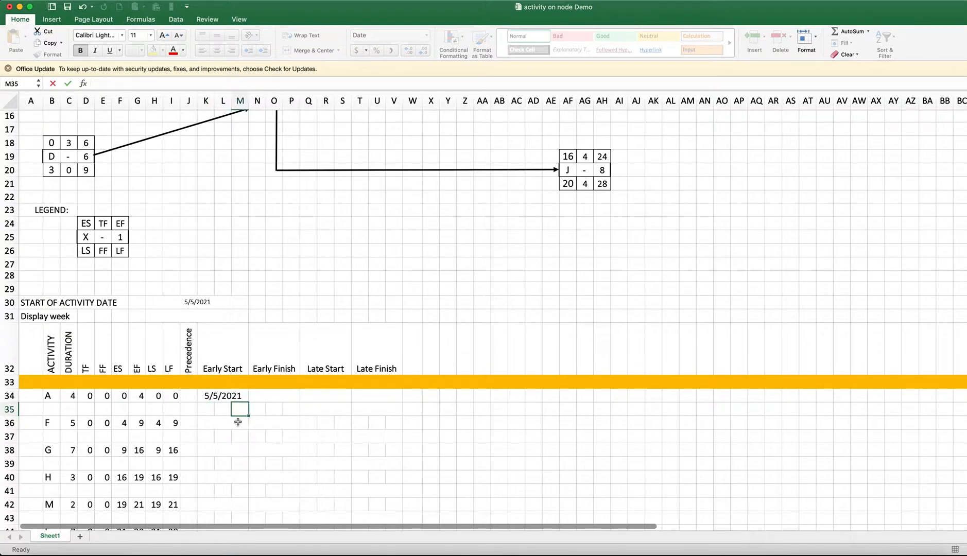
pyautogui.click(228, 396)
pyautogui.doubleClick(228, 396)
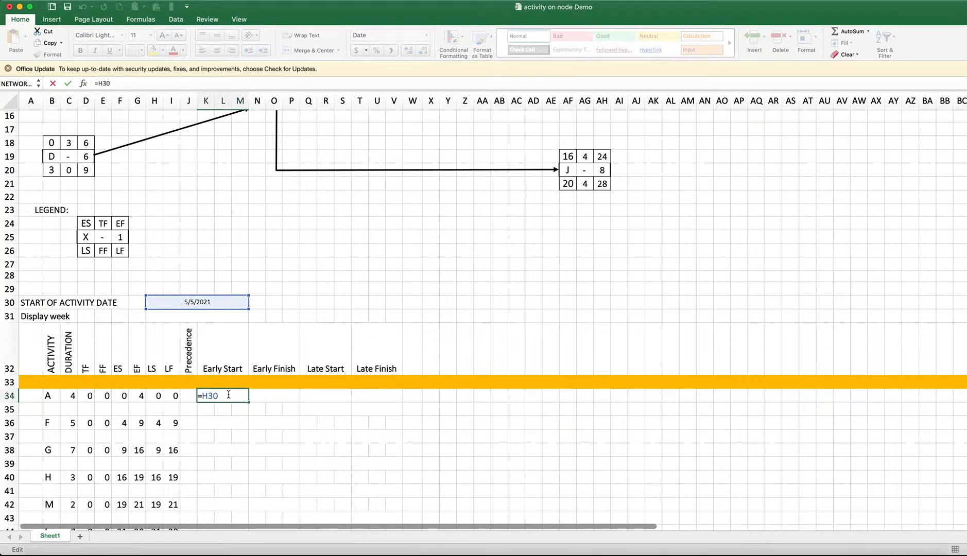
pyautogui.press('Return')
pyautogui.write('=')
pyautogui.click(239, 395)
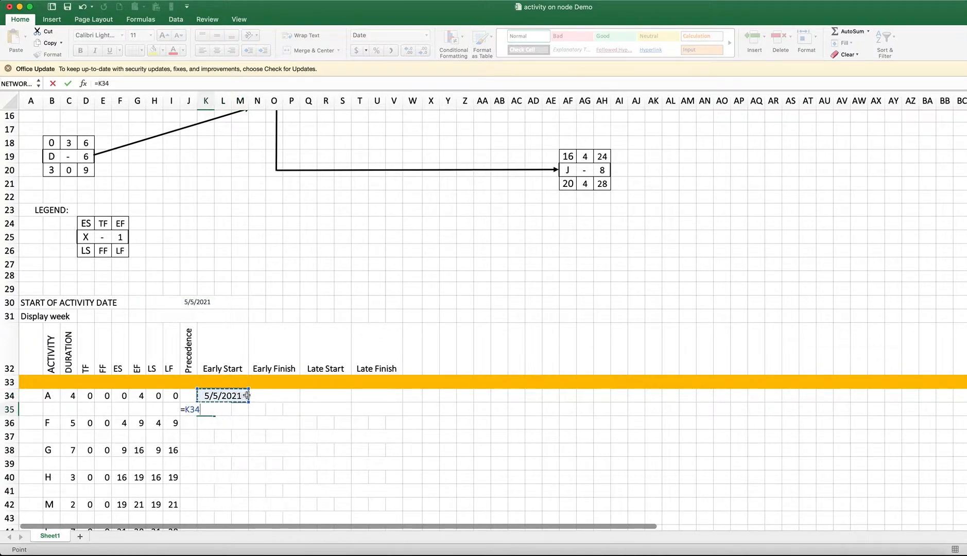
pyautogui.press('Escape')
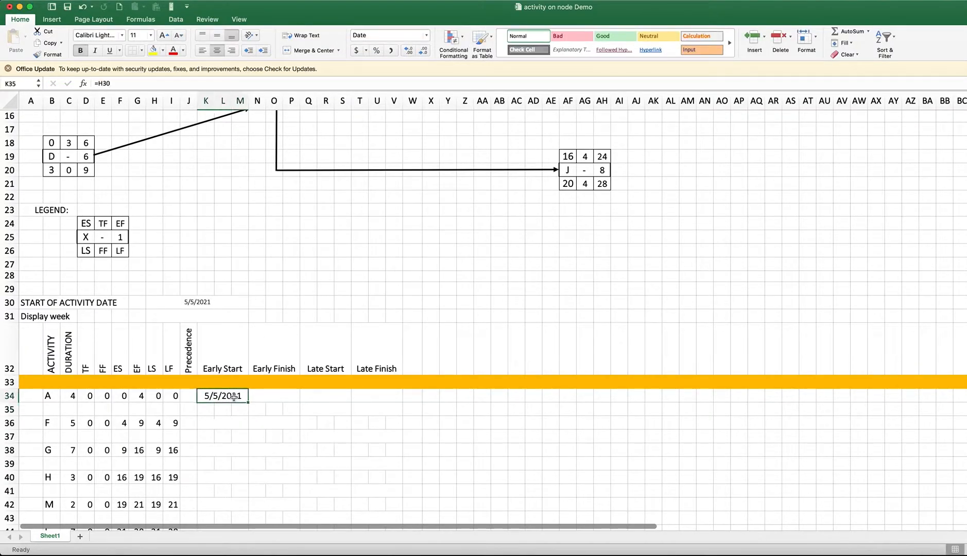
# Extend activity A's Early Start formula in K34 to add its ES value, making it =H30+F34
pyautogui.doubleClick(233, 396)
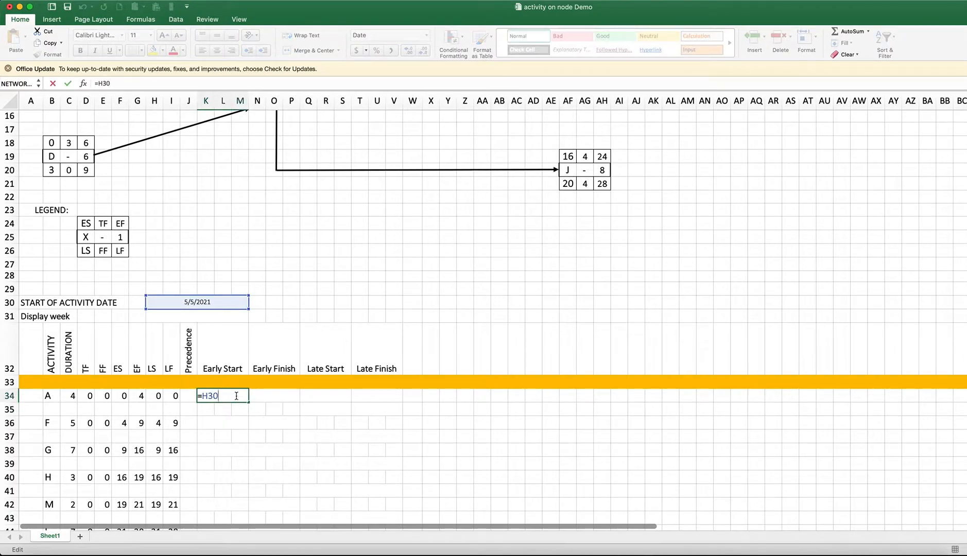
pyautogui.click(124, 396)
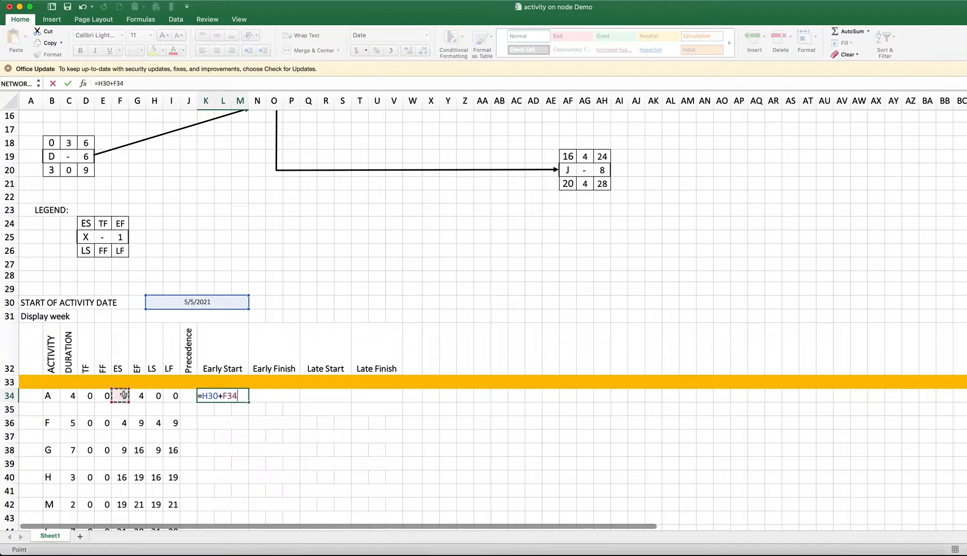
pyautogui.press('Return')
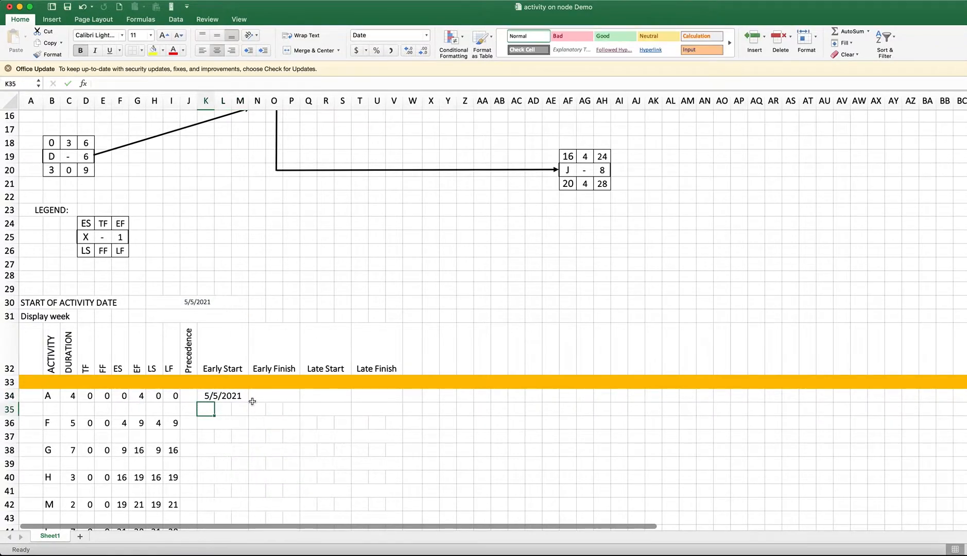
# Try to copy activity A's Early Start formula into activity F's cell K36 and lock its start date reference there
pyautogui.click(241, 396)
pyautogui.press('super+c')
pyautogui.click(226, 421)
pyautogui.press('super+v')
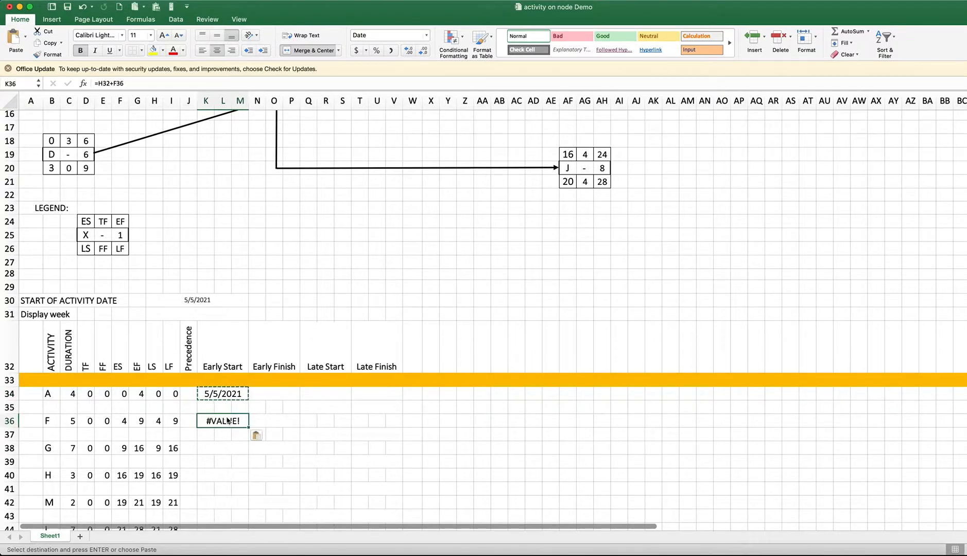
pyautogui.scroll(-4, 227, 417)
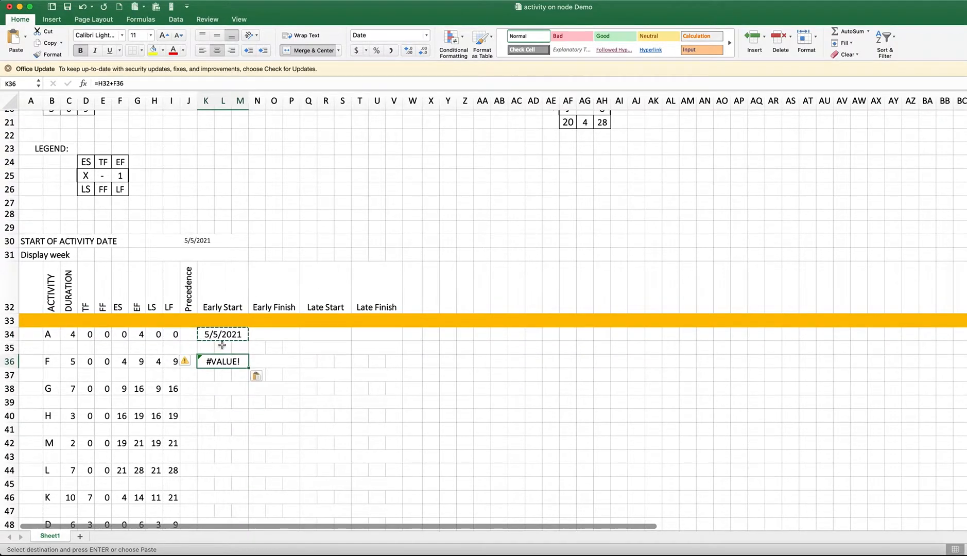
pyautogui.doubleClick(217, 362)
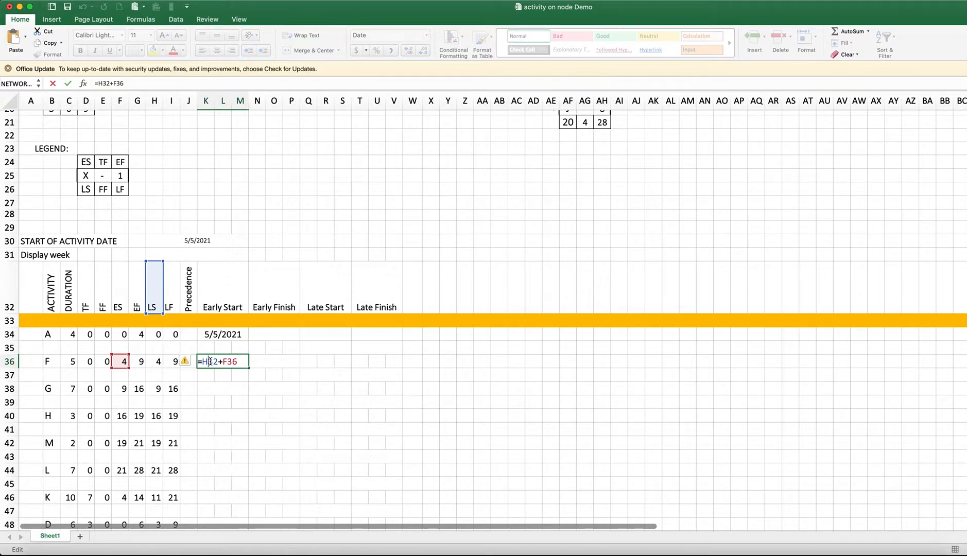
pyautogui.write('$')
pyautogui.press('Escape')
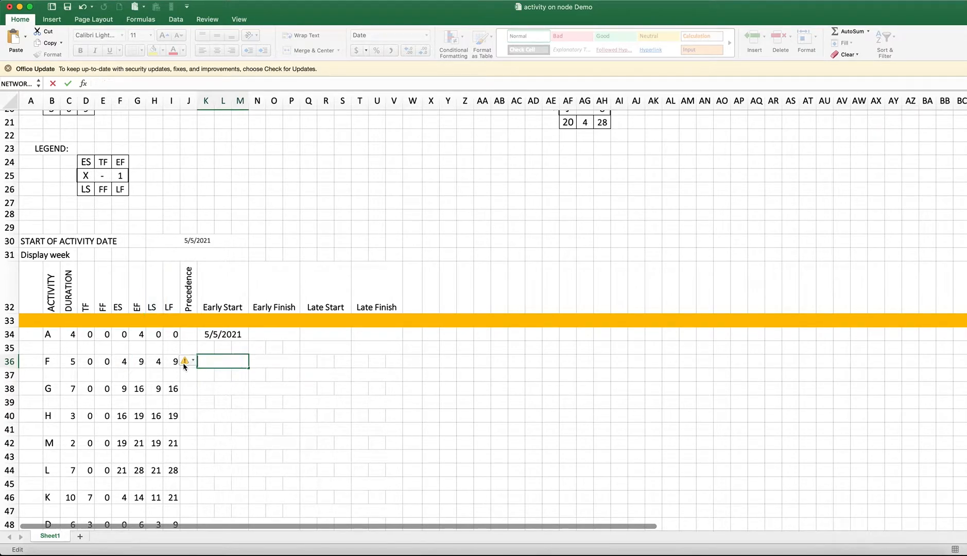
# Lock the row of the start date reference in K34 so the formula reads =H$30+F34
pyautogui.click(214, 335)
pyautogui.doubleClick(210, 335)
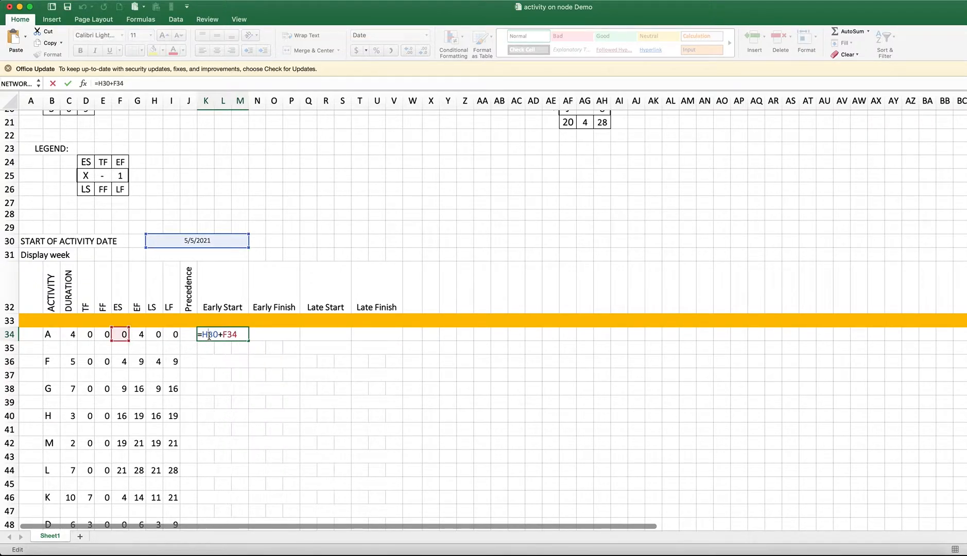
pyautogui.write('$')
pyautogui.press('Return')
# Copy activity A's Early Start formula to activities F, G, H, M, L, K and D in K36, K38, K40, K42, K44, K46 and K48
pyautogui.click(236, 336)
pyautogui.press('super+c')
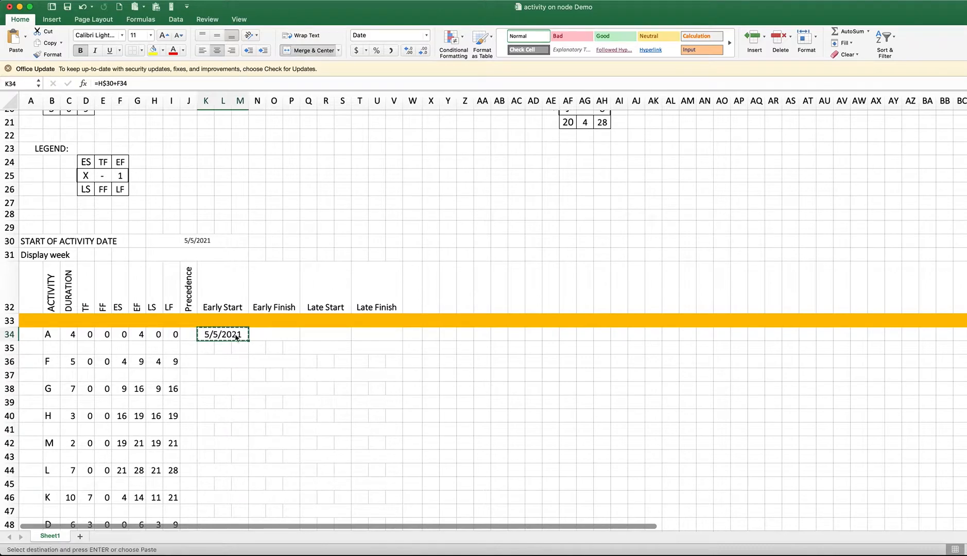
pyautogui.click(225, 363)
pyautogui.press('super+v')
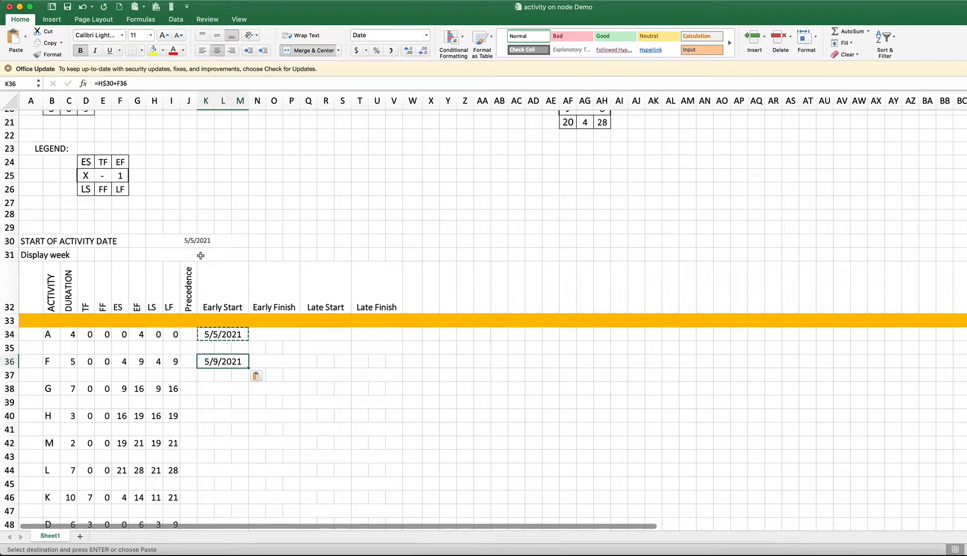
pyautogui.click(224, 387)
pyautogui.press('super+v')
pyautogui.click(220, 412)
pyautogui.press('super+v')
pyautogui.click(220, 441)
pyautogui.press('super+v')
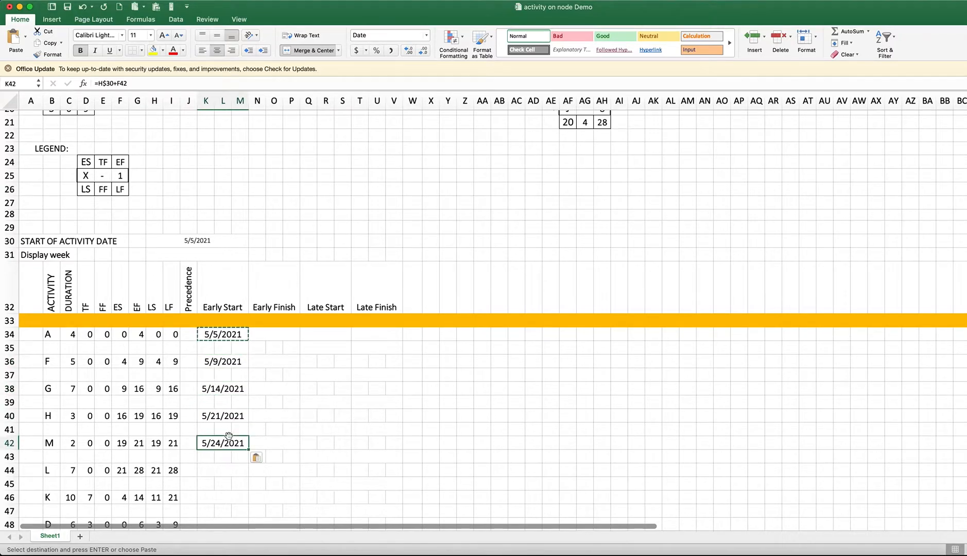
pyautogui.click(222, 469)
pyautogui.press('super+v')
pyautogui.scroll(-2, 217, 470)
pyautogui.click(216, 470)
pyautogui.press('super+v')
pyautogui.click(218, 501)
pyautogui.press('super+v')
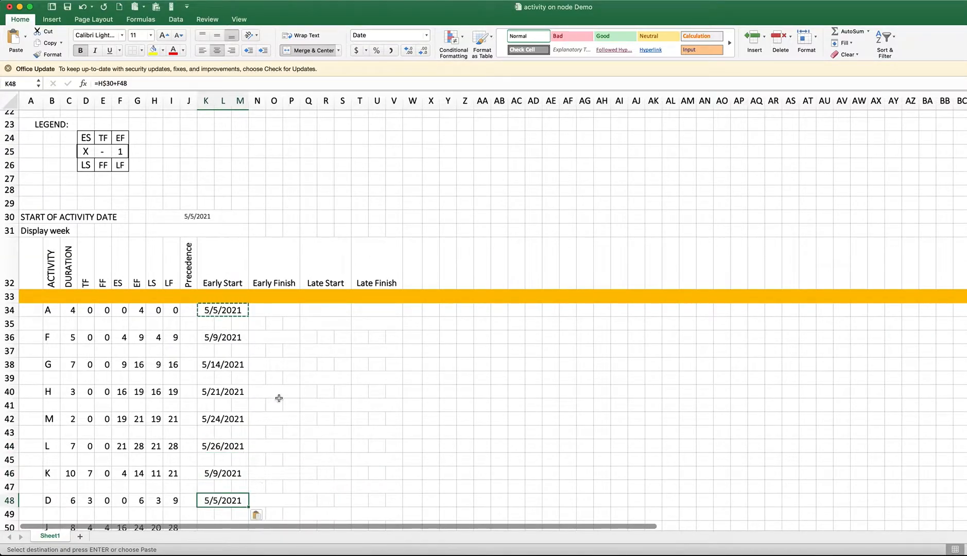
# Enter activity A's Early Finish formula in N34 as the start date plus its EF value minus one, =H30+G34-1
pyautogui.click(273, 311)
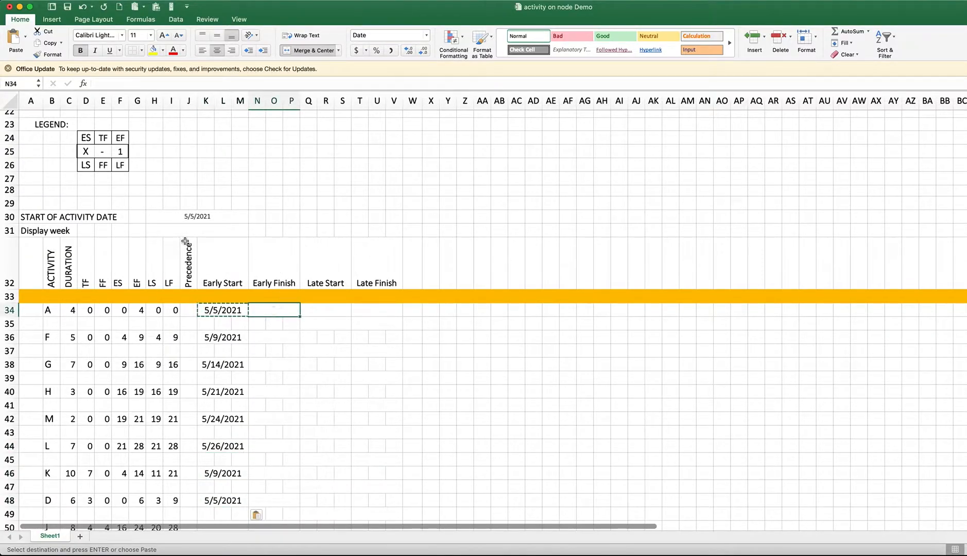
pyautogui.write('=')
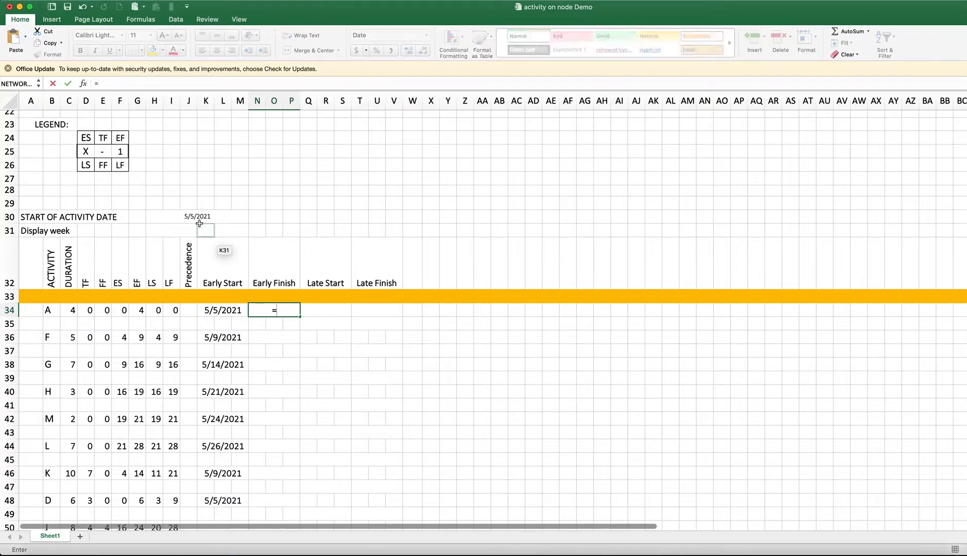
pyautogui.click(195, 218)
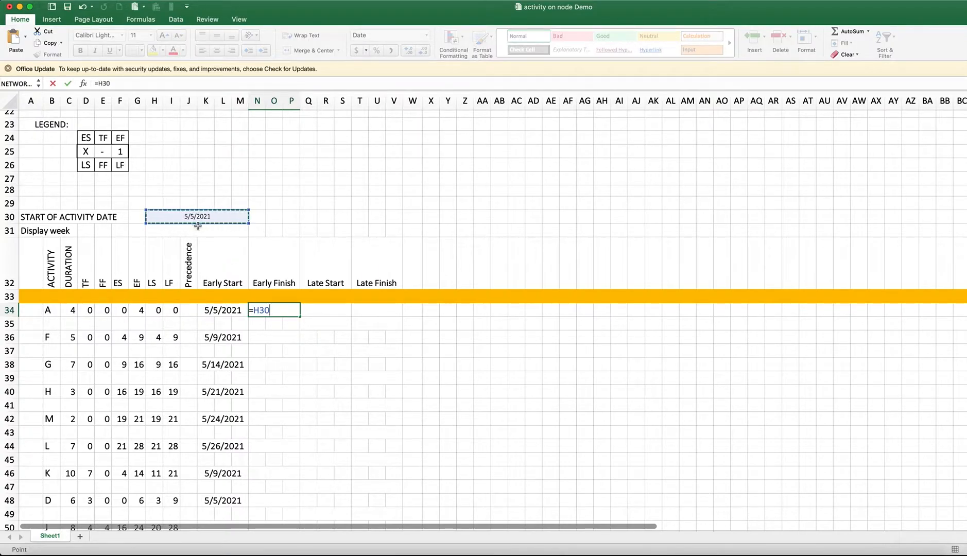
pyautogui.write('+')
pyautogui.click(137, 310)
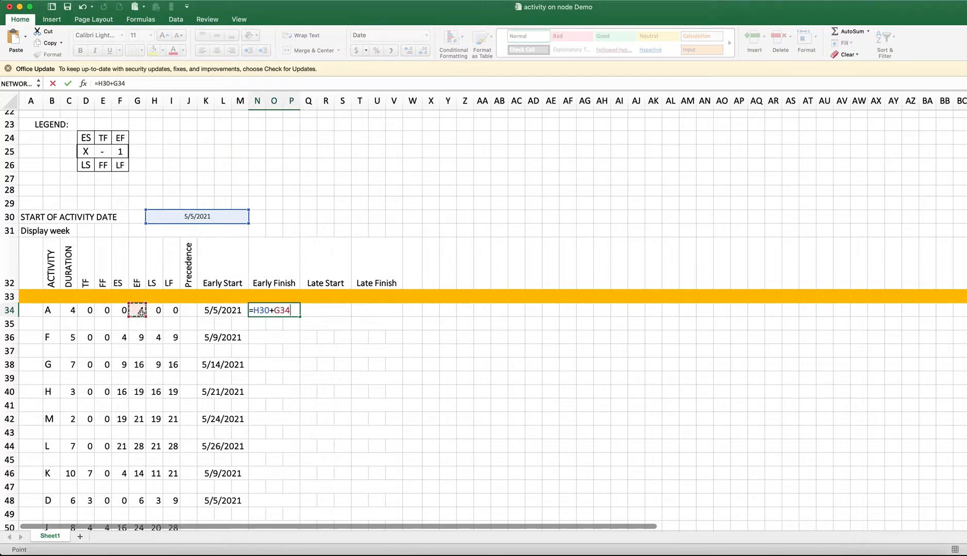
pyautogui.write('-1')
pyautogui.press('Return')
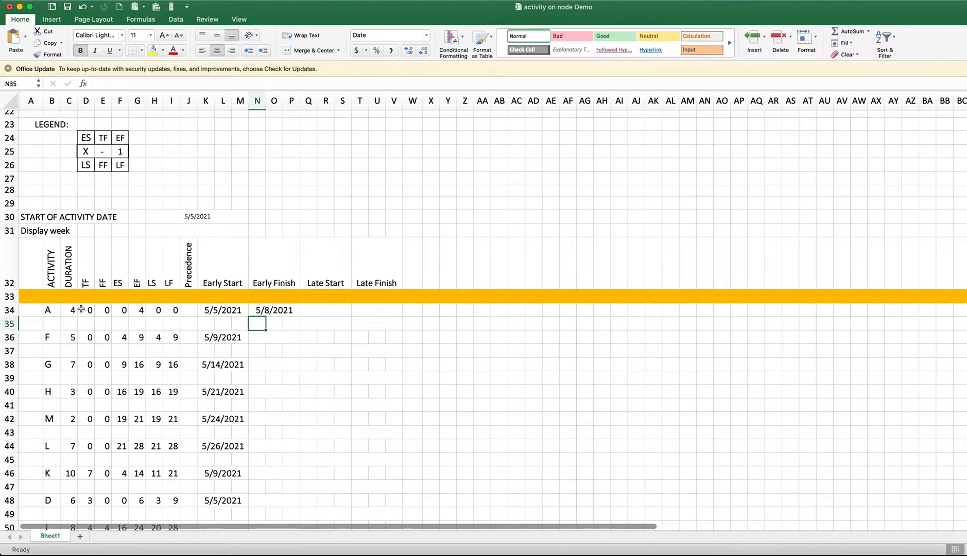
# Try to copy activity A's Early Finish formula into activity F's cell N36 and activity G's cell N38
pyautogui.doubleClick(283, 312)
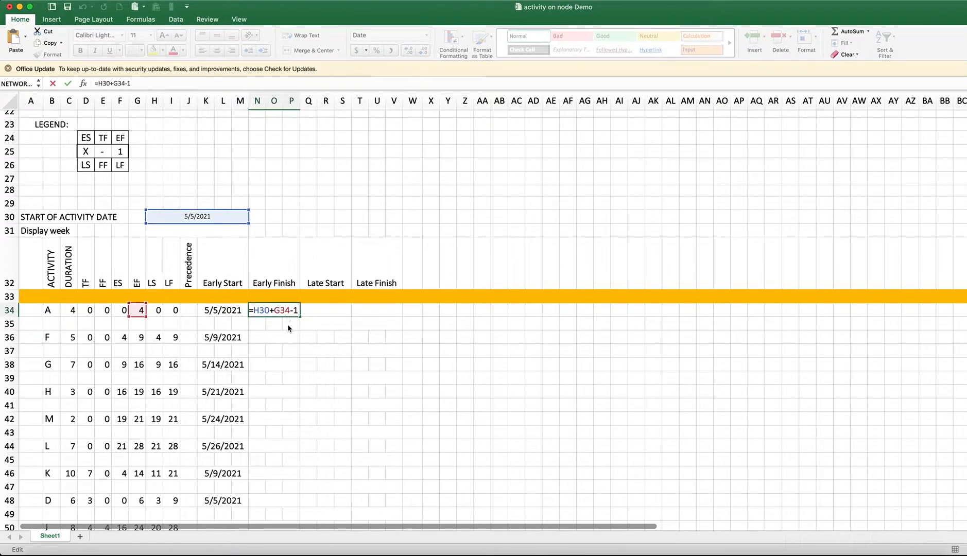
pyautogui.press('Return')
pyautogui.press('Up')
pyautogui.press('super+c')
pyautogui.click(263, 336)
pyautogui.press('super+v')
pyautogui.click(263, 363)
pyautogui.press('super+v')
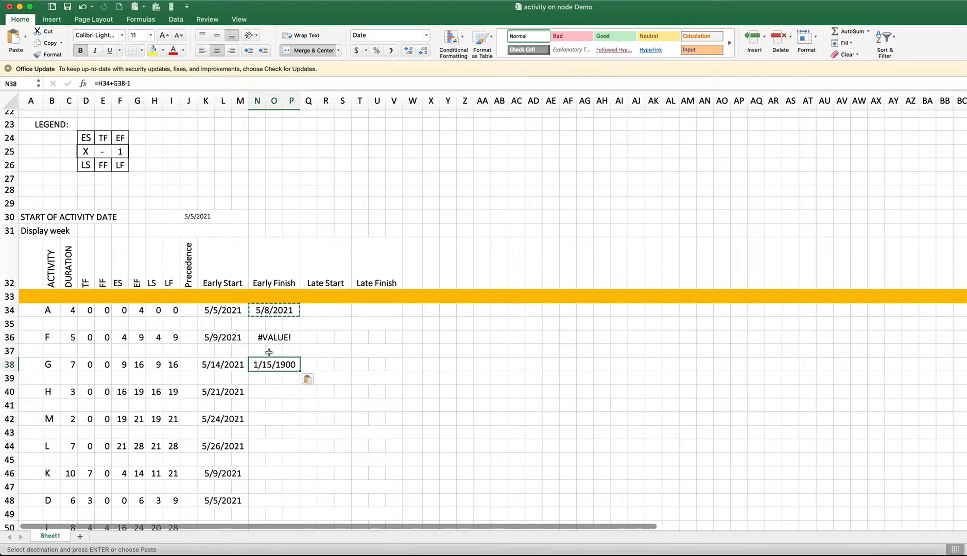
# Lock the row of the start date reference in N34 so the formula reads =H$30+G34-1
pyautogui.doubleClick(259, 311)
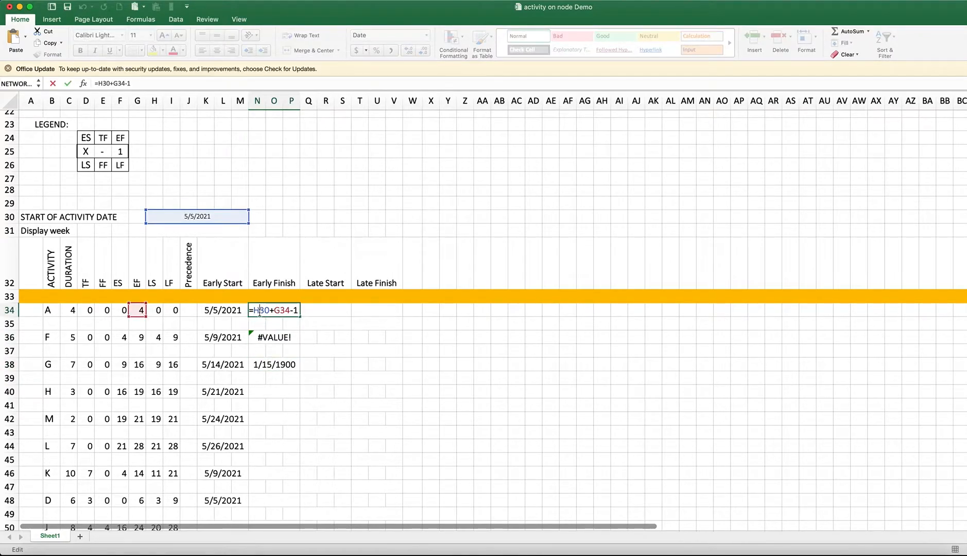
pyautogui.write('$')
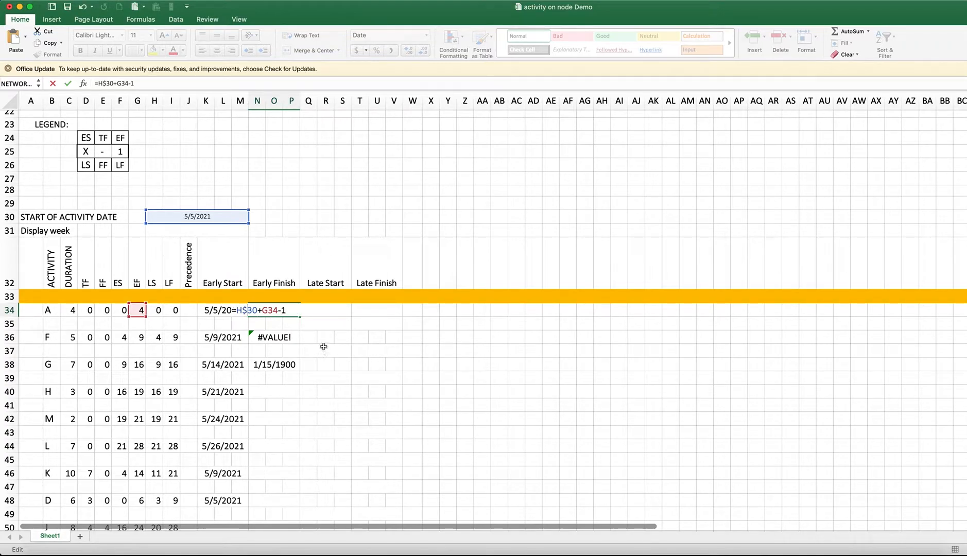
pyautogui.press('Return')
pyautogui.click(291, 310)
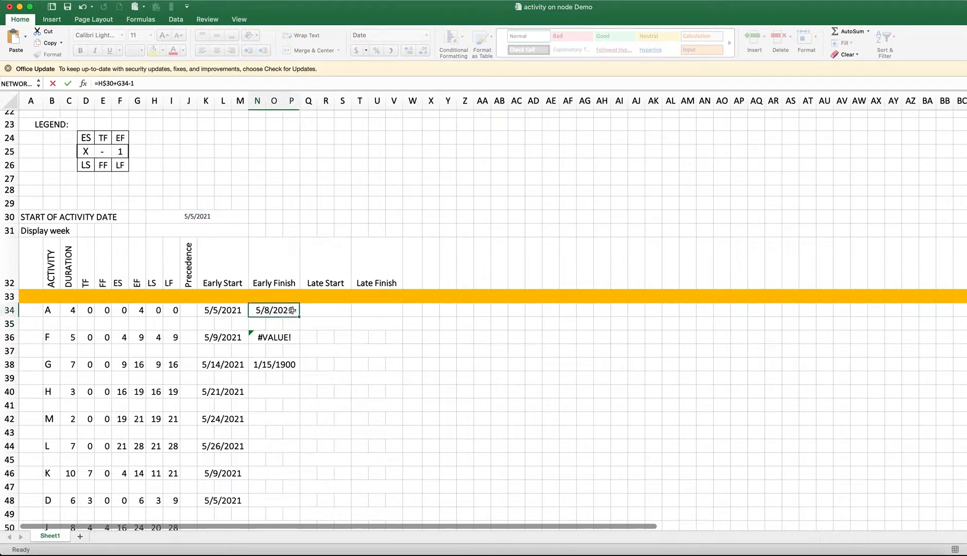
pyautogui.click(210, 229)
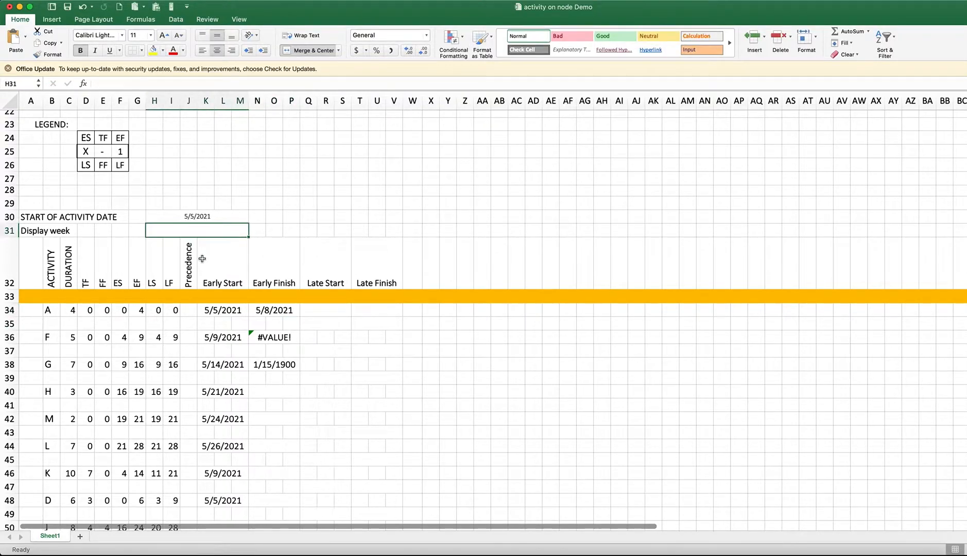
pyautogui.click(202, 259)
pyautogui.click(190, 221)
pyautogui.click(187, 248)
# Copy activity A's Early Finish formula to activities F, G, H, M, L, K and D in N36, N38, N40, N42, N44, N46 and N48
pyautogui.click(289, 307)
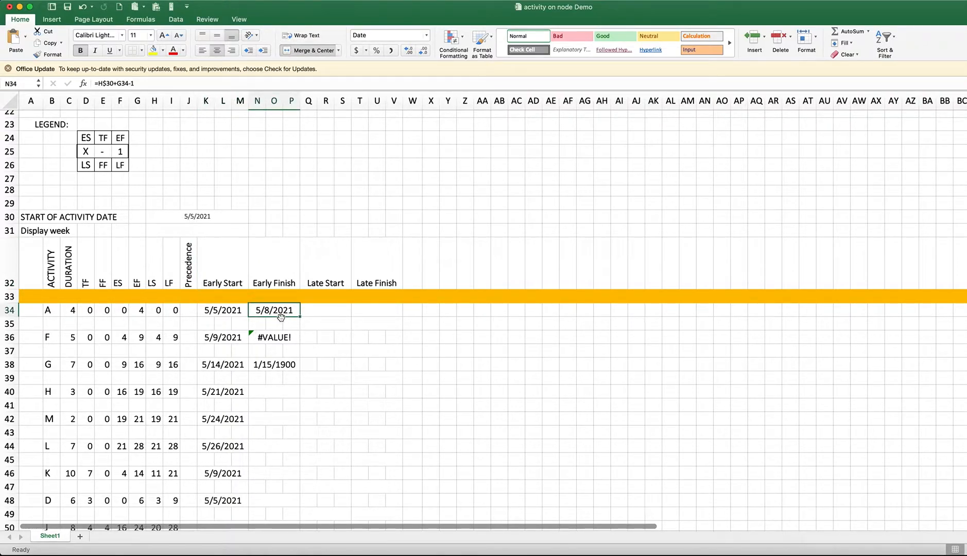
pyautogui.press('super+c')
pyautogui.click(264, 336)
pyautogui.press('super+v')
pyautogui.press('super+v')
pyautogui.click(278, 366)
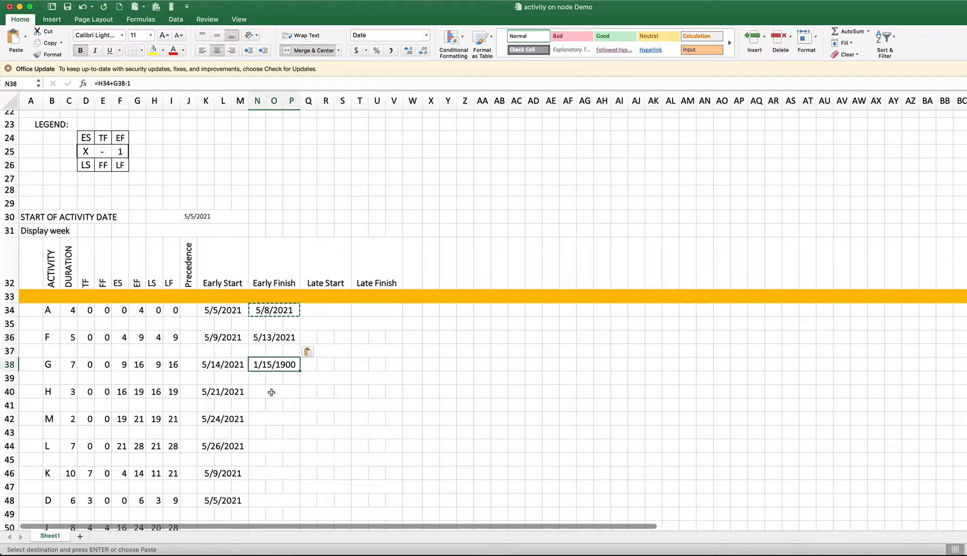
pyautogui.press('super+v')
pyautogui.press('super+v')
pyautogui.click(267, 419)
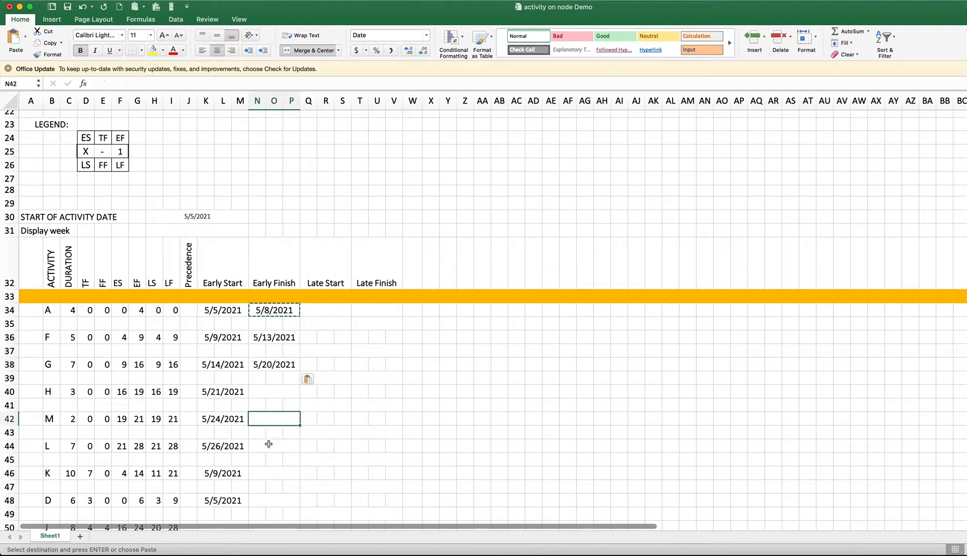
pyautogui.click(279, 396)
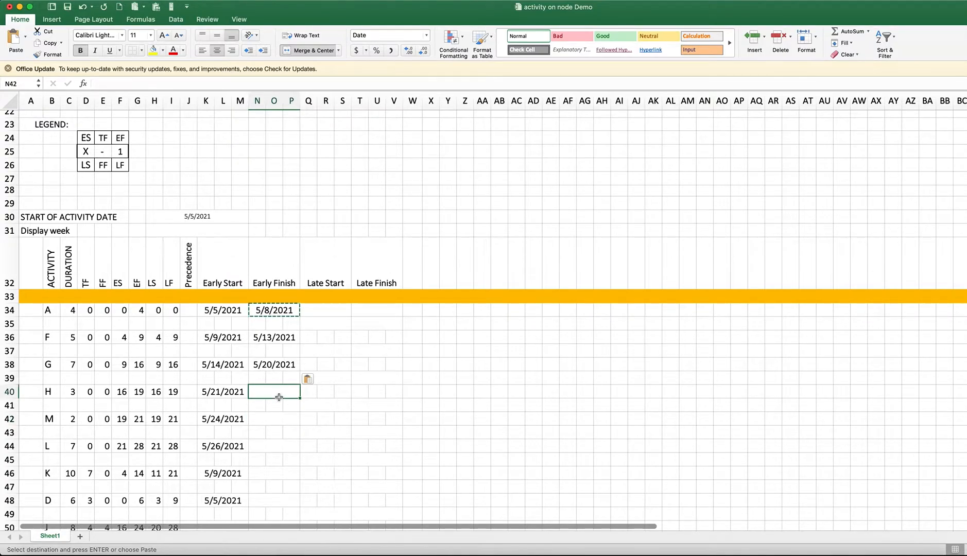
pyautogui.press('super+v')
pyautogui.click(274, 425)
pyautogui.press('super+v')
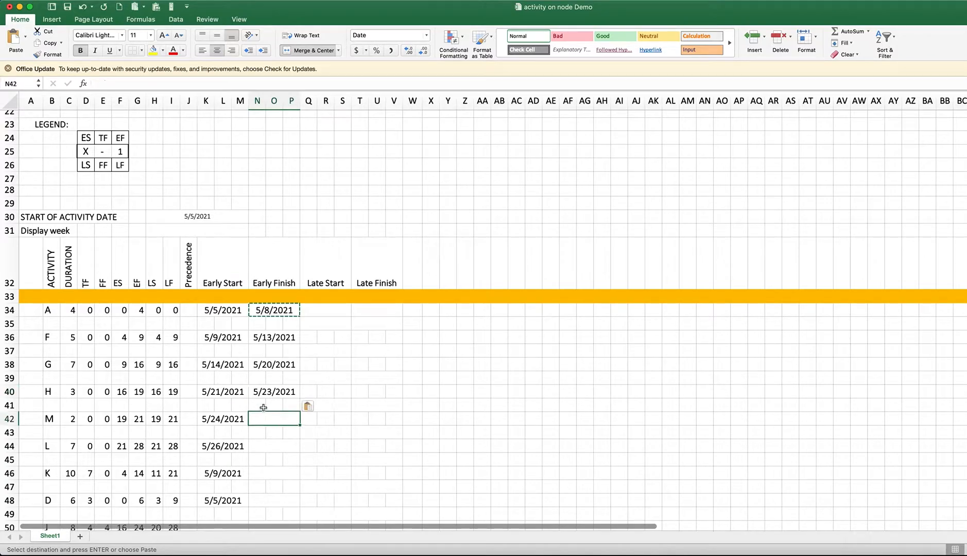
pyautogui.click(277, 447)
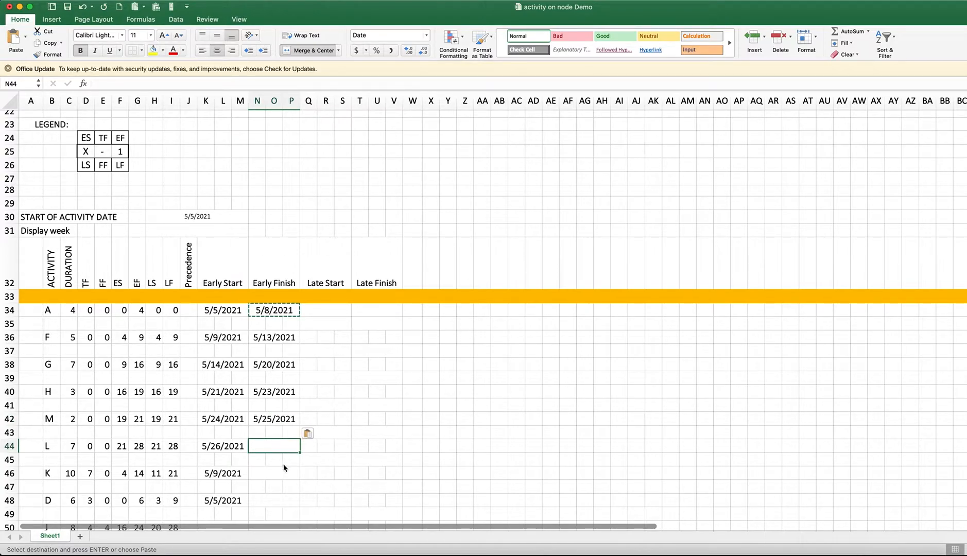
pyautogui.press('super+v')
pyautogui.click(270, 473)
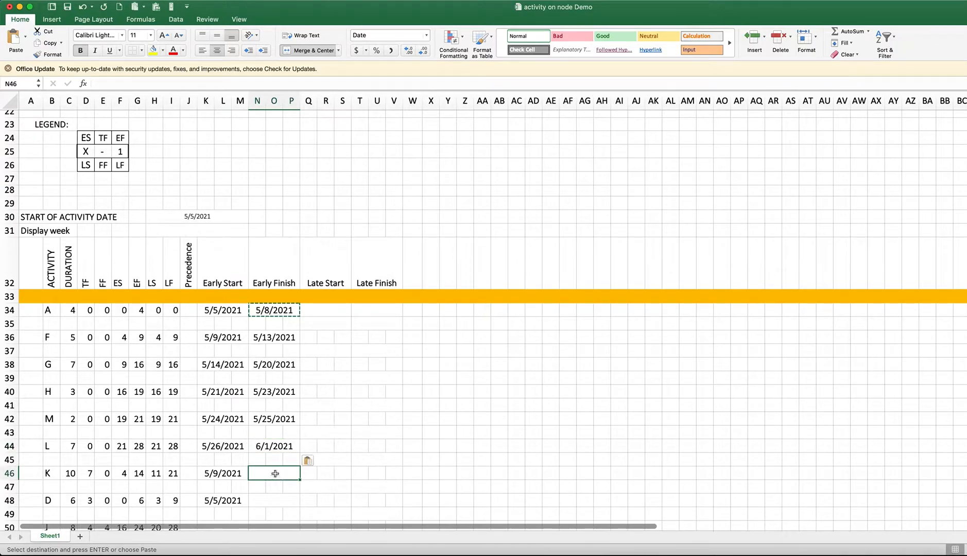
pyautogui.press('super+v')
pyautogui.click(272, 499)
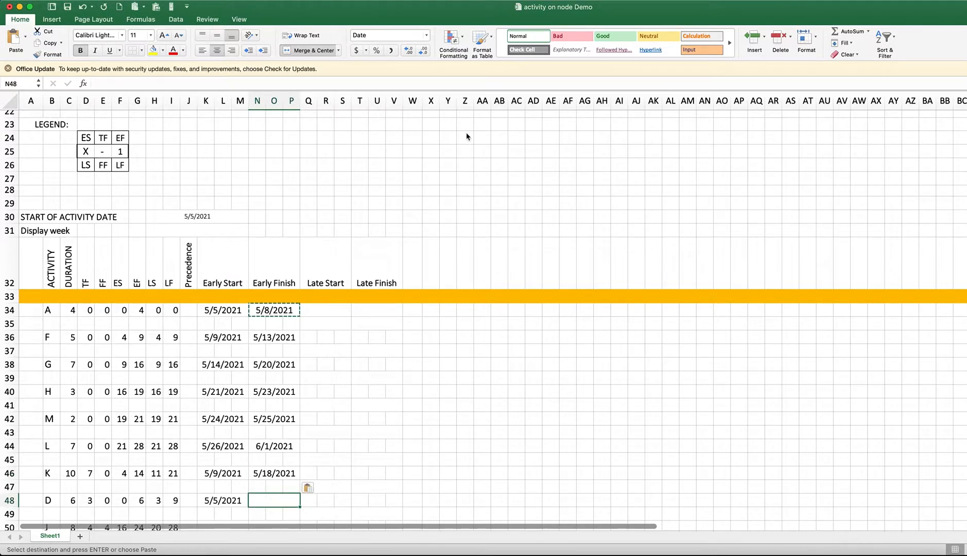
pyautogui.press('super+v')
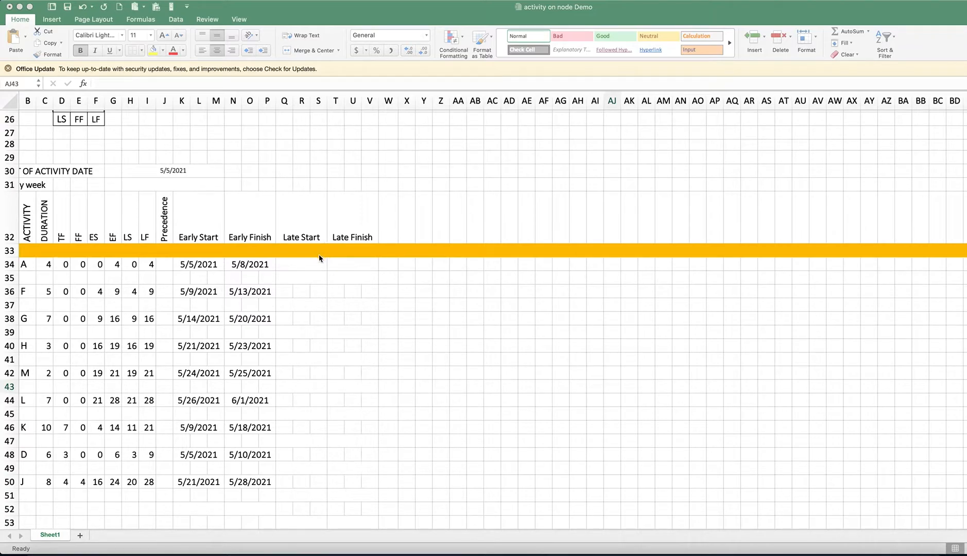
# Enter activity A's Late Start formula in Q35 as the start date plus its LS value, =H30+H34
pyautogui.click(295, 283)
pyautogui.click(296, 274)
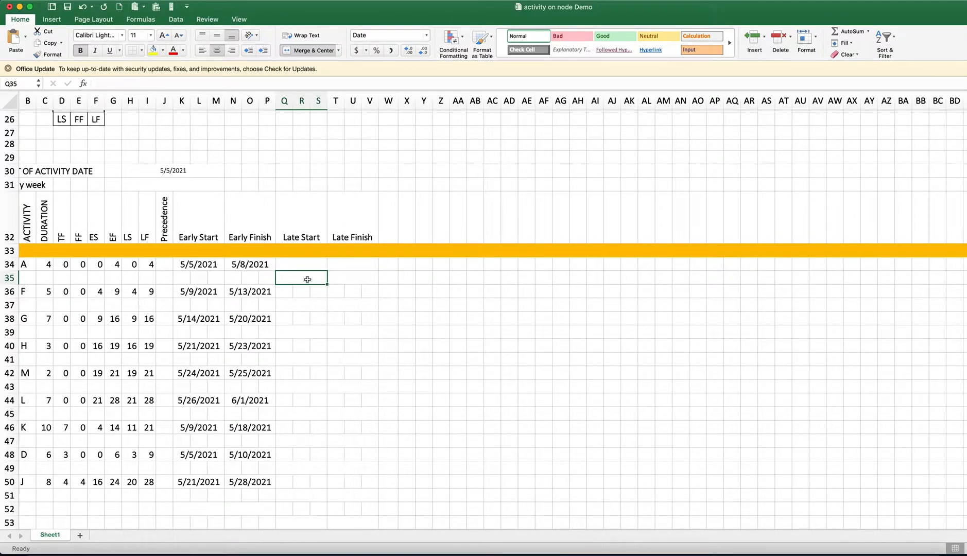
pyautogui.write('=')
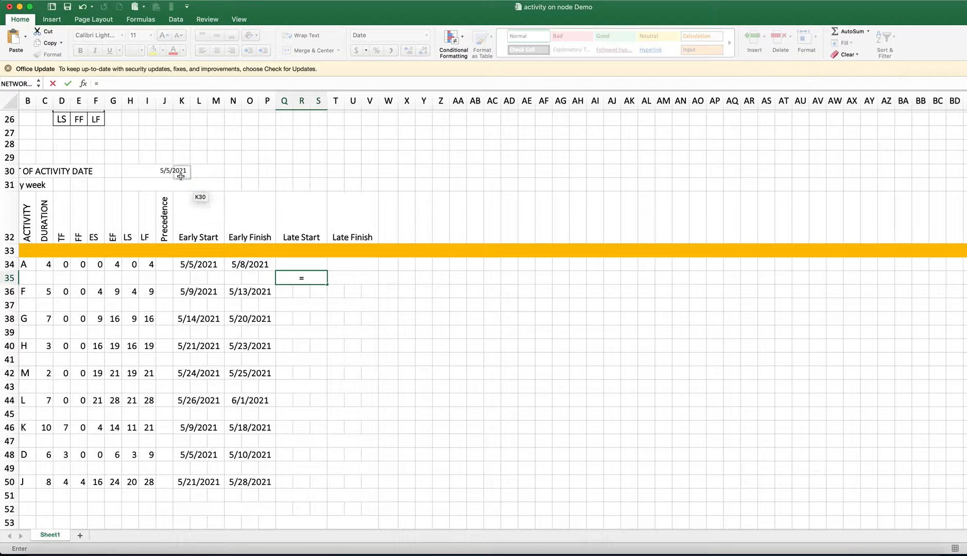
pyautogui.click(166, 173)
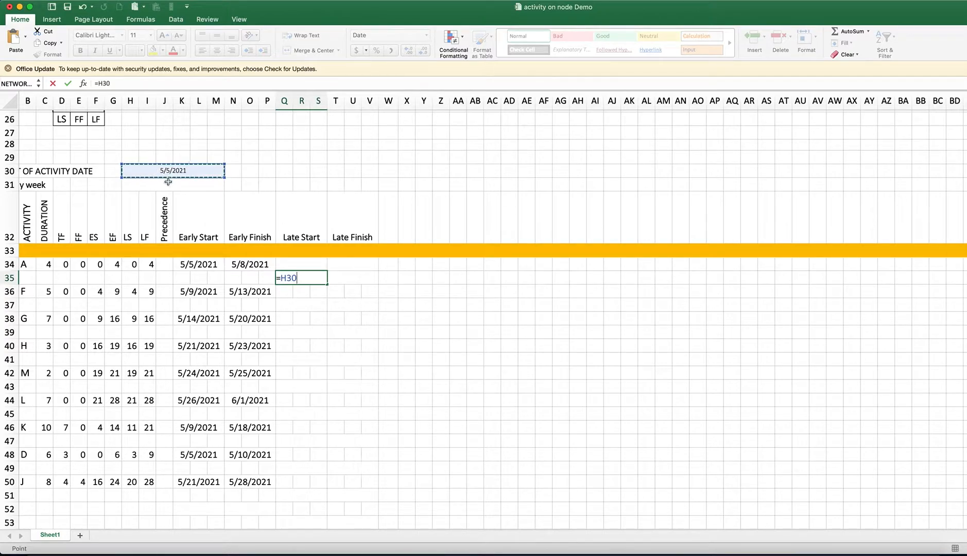
pyautogui.write('+')
pyautogui.click(131, 264)
pyautogui.press('Return')
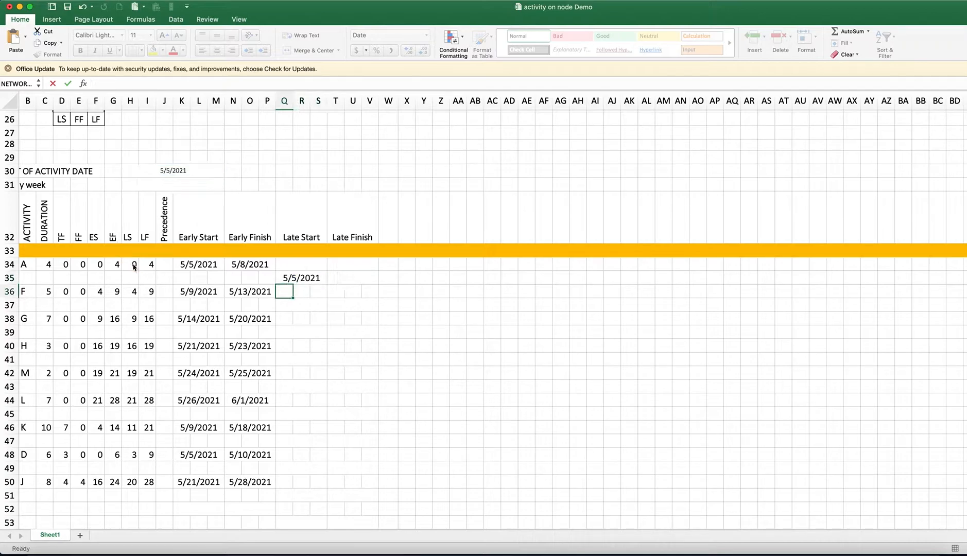
# Lock the row of the start date reference in Q35 so the formula reads =H$30+H34
pyautogui.doubleClick(287, 278)
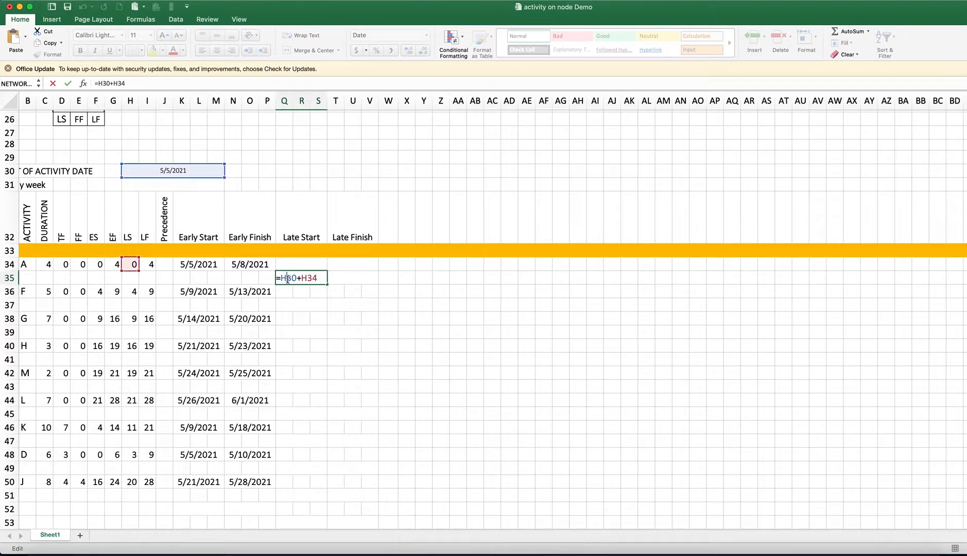
pyautogui.write('$')
pyautogui.press('Return')
# Copy activity A's Late Start formula to activities F, G, H, M, L, K, D and J in every second row from Q37 to Q51
pyautogui.click(298, 278)
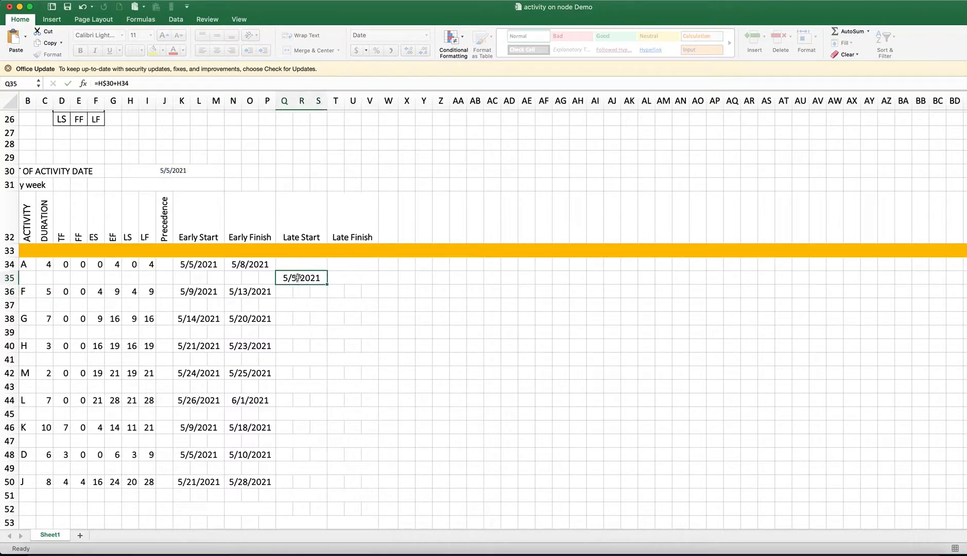
pyautogui.press('super+c')
pyautogui.click(295, 307)
pyautogui.press('super+v')
pyautogui.click(297, 332)
pyautogui.press('super+v')
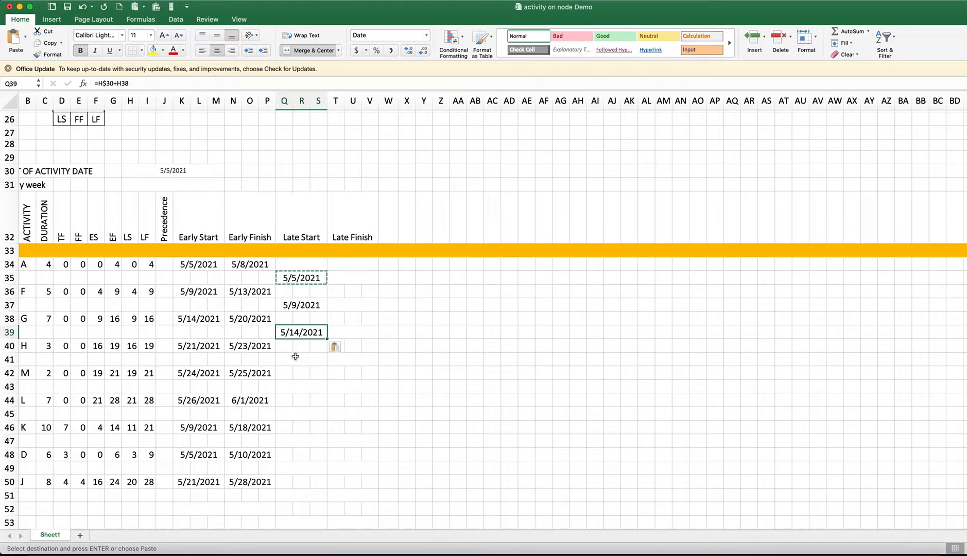
pyautogui.click(295, 357)
pyautogui.press('super+v')
pyautogui.click(291, 386)
pyautogui.press('super+v')
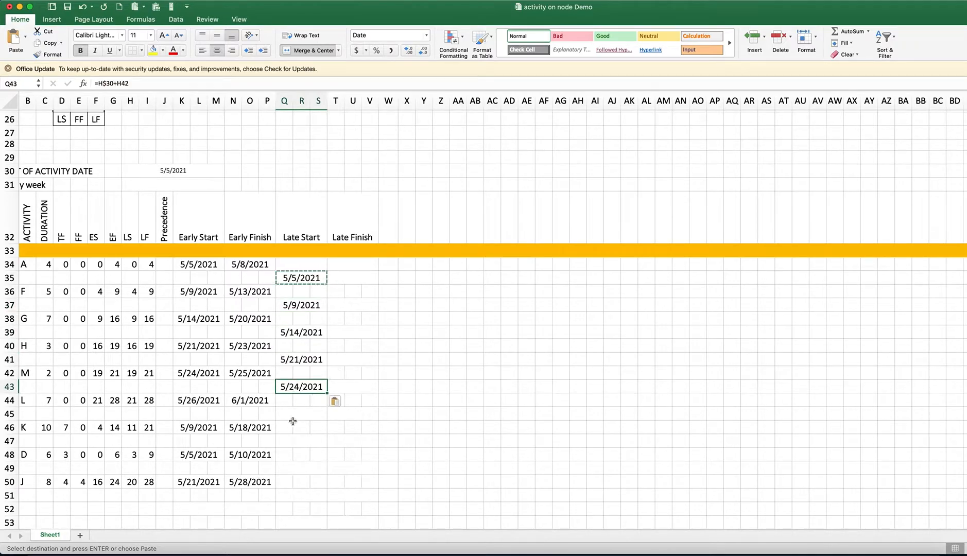
pyautogui.click(292, 413)
pyautogui.press('super+v')
pyautogui.click(291, 442)
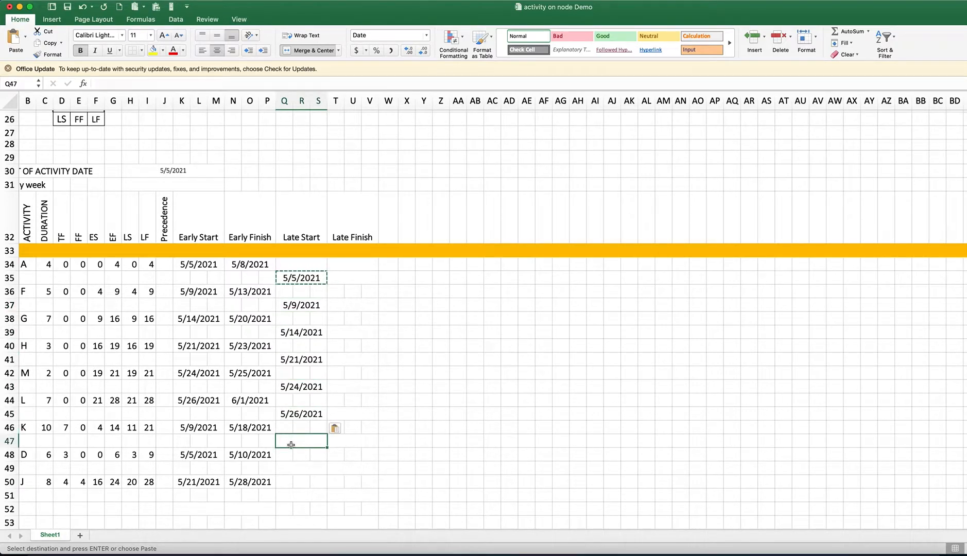
pyautogui.click(294, 466)
pyautogui.press('super+v')
pyautogui.click(297, 441)
pyautogui.press('super+v')
pyautogui.click(295, 495)
pyautogui.press('super+v')
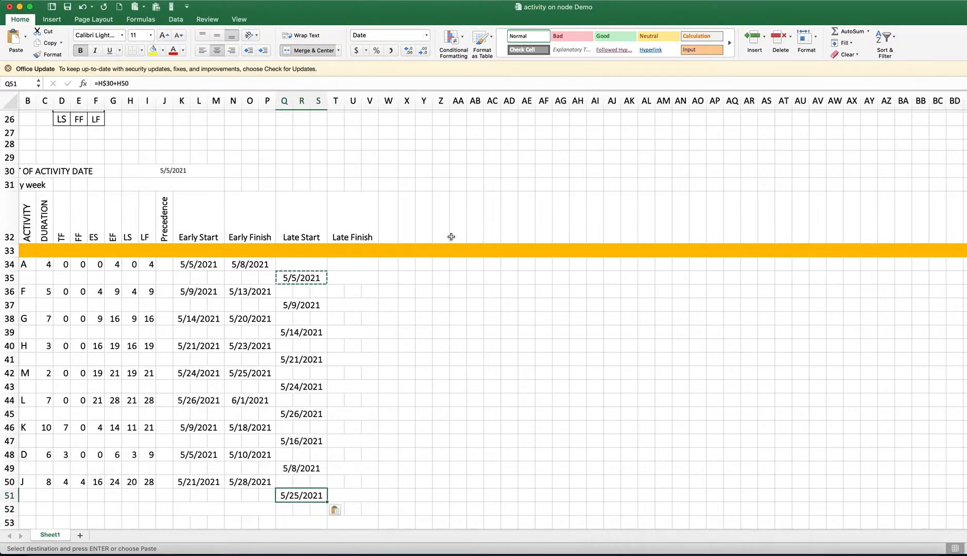
# Enter activity A's Late Finish formula in T35 as the start date plus its LF value minus one, =H30+I34-1
pyautogui.click(358, 279)
pyautogui.write('=')
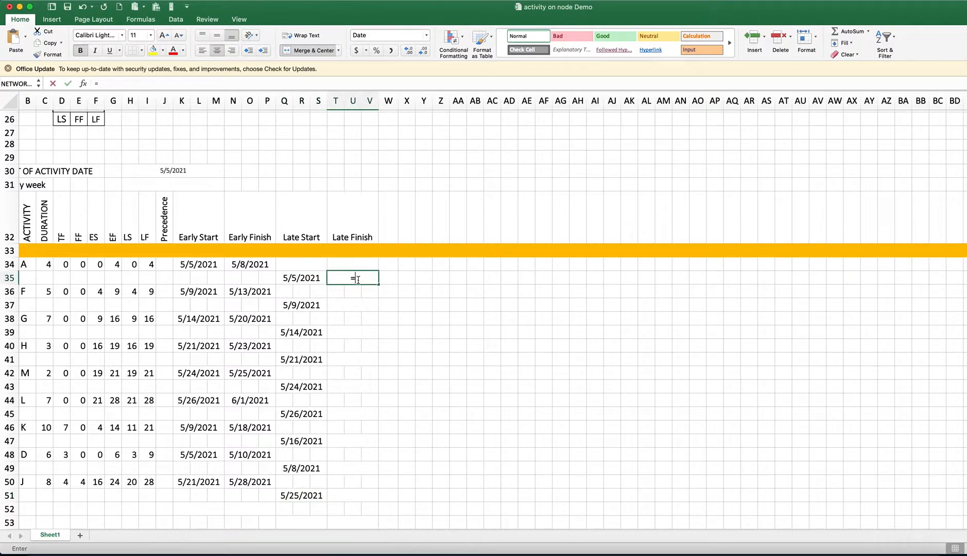
pyautogui.click(167, 170)
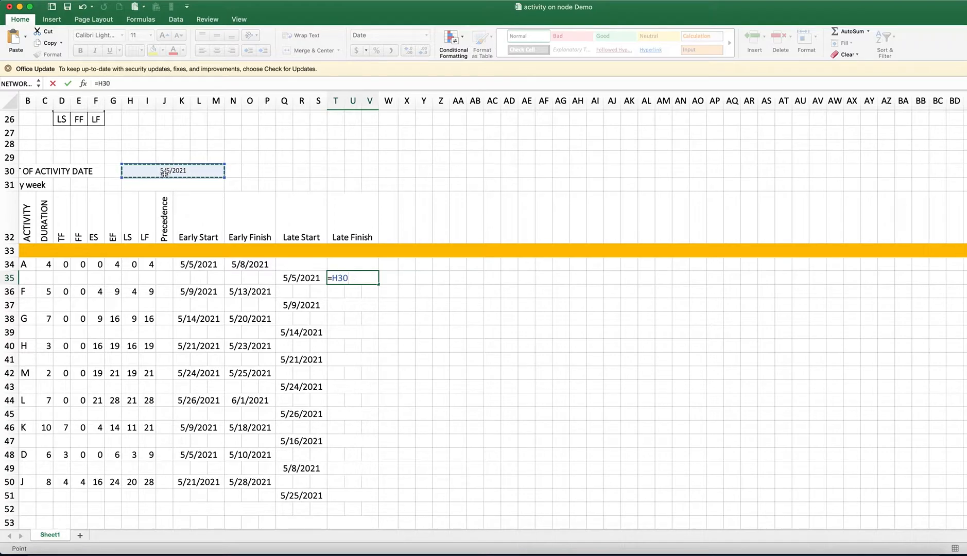
pyautogui.write('+')
pyautogui.click(148, 264)
pyautogui.write('=')
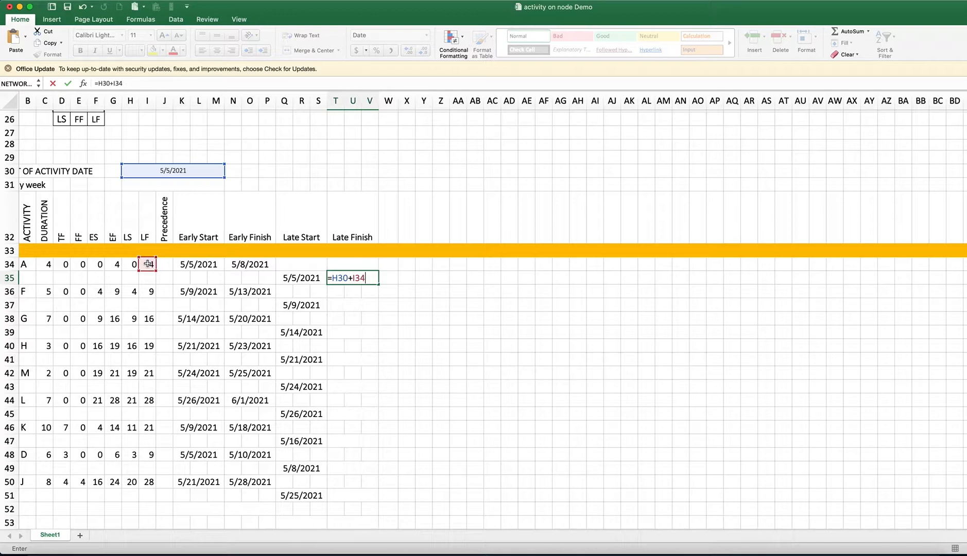
pyautogui.write('1')
pyautogui.press('Return')
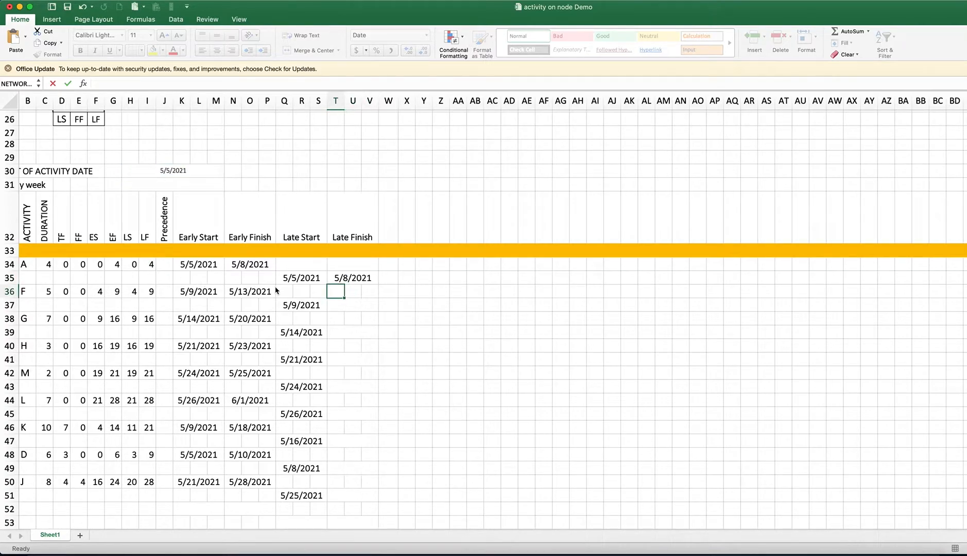
# Lock the start date row in T35's formula as =H$30+I34-1 and copy it to the other activities in every second row from T37 to T51
pyautogui.doubleClick(345, 278)
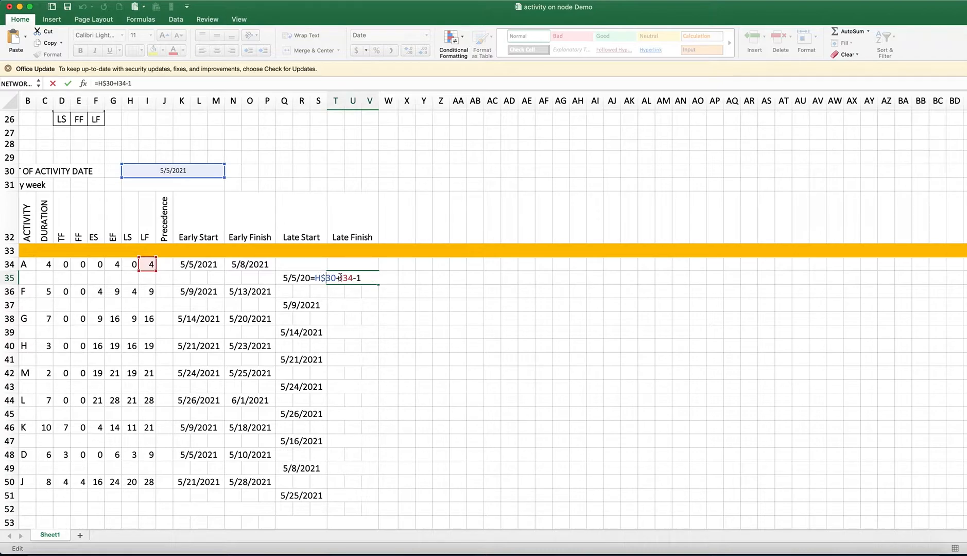
pyautogui.press('Return')
pyautogui.click(347, 282)
pyautogui.press('super+c')
pyautogui.click(345, 301)
pyautogui.press('super+v')
pyautogui.click(344, 332)
pyautogui.press('super+v')
pyautogui.click(340, 363)
pyautogui.press('super+v')
pyautogui.click(339, 387)
pyautogui.click(342, 410)
pyautogui.click(343, 383)
pyautogui.press('super+v')
pyautogui.click(345, 410)
pyautogui.press('super+v')
pyautogui.click(344, 442)
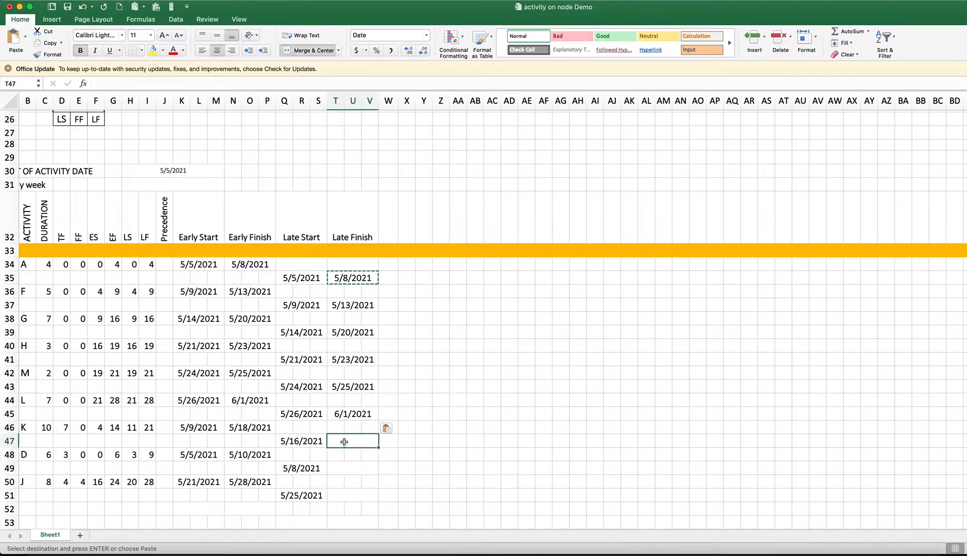
pyautogui.press('super+v')
pyautogui.click(342, 468)
pyautogui.press('super+v')
pyautogui.click(336, 495)
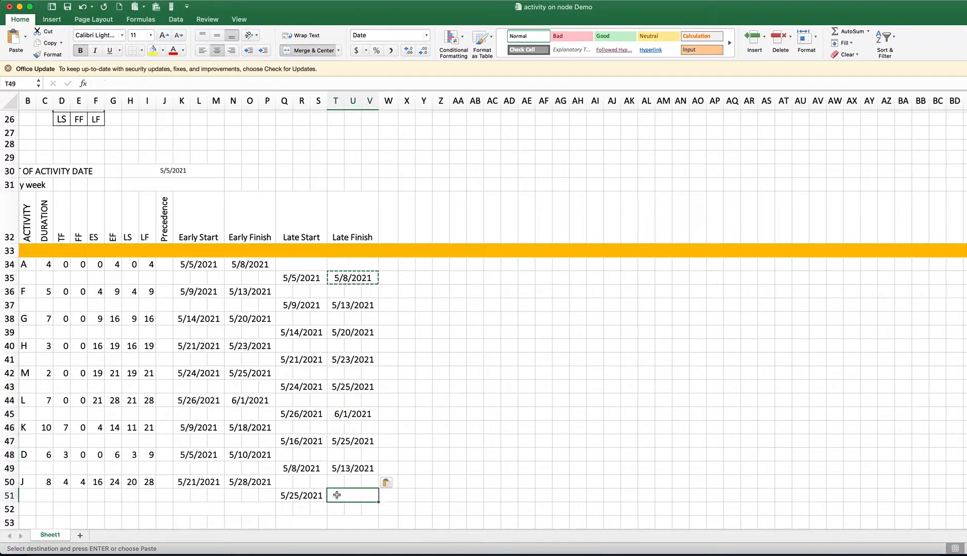
pyautogui.press('super+v')
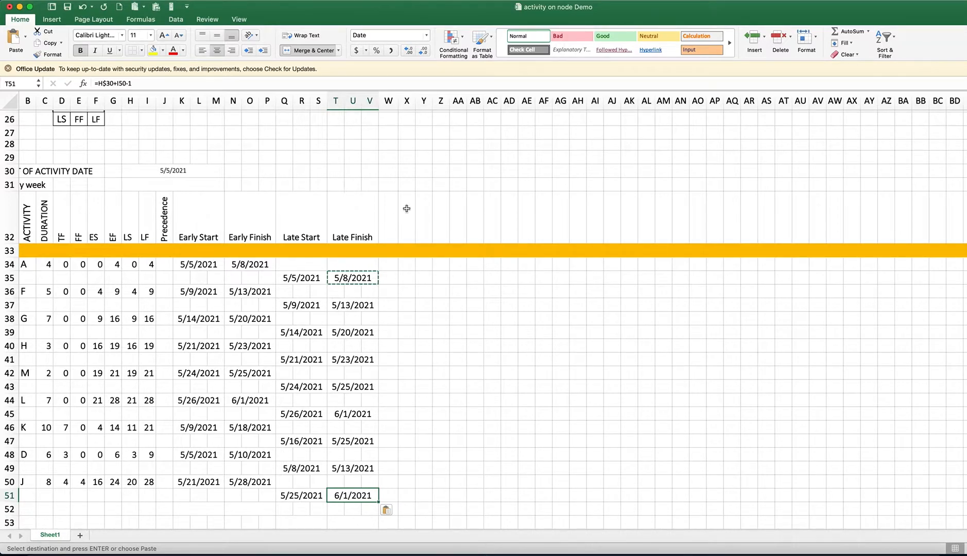
# Enter =H30 in W32 so the timeline's first date is linked to the activity start date
pyautogui.scroll(10, 396, 218)
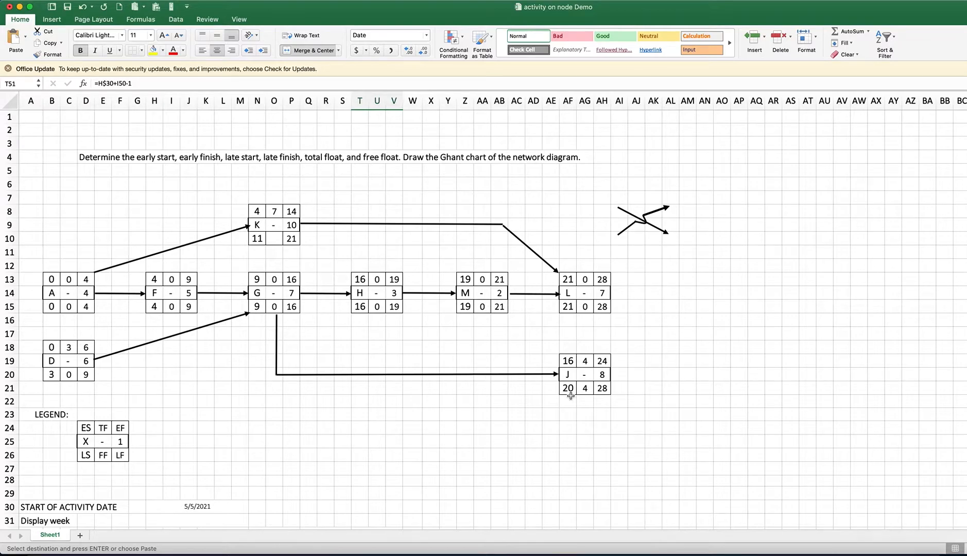
pyautogui.scroll(-7, 510, 458)
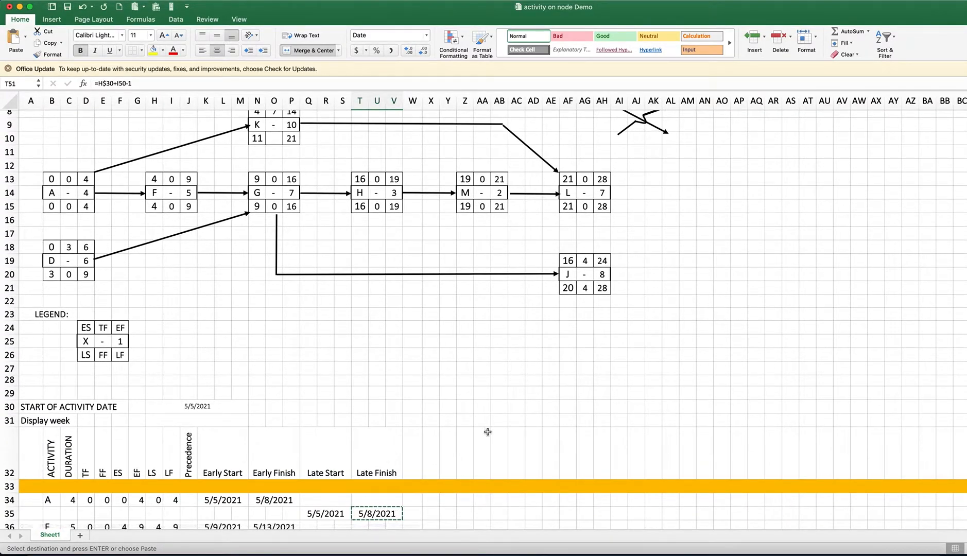
pyautogui.scroll(-4, 479, 439)
pyautogui.scroll(-5, 478, 440)
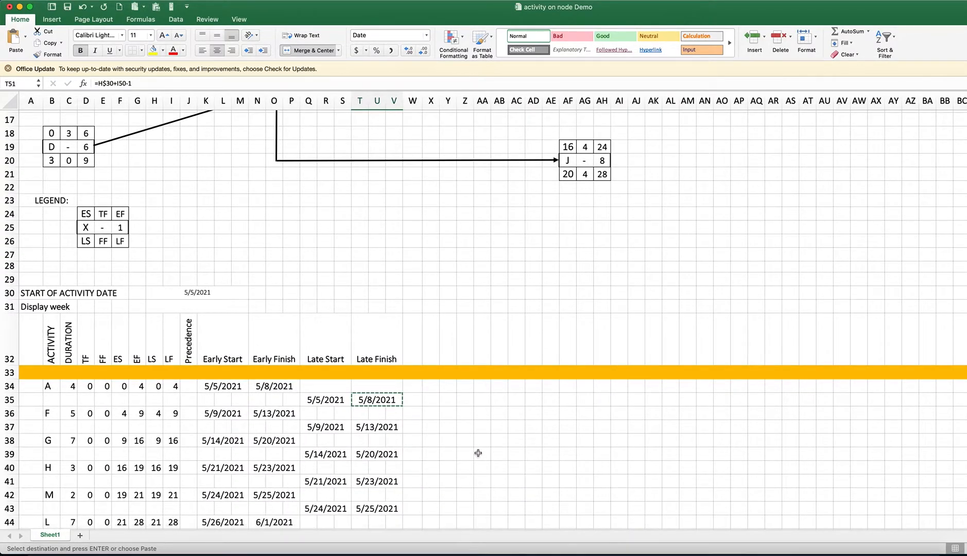
pyautogui.scroll(-2, 472, 453)
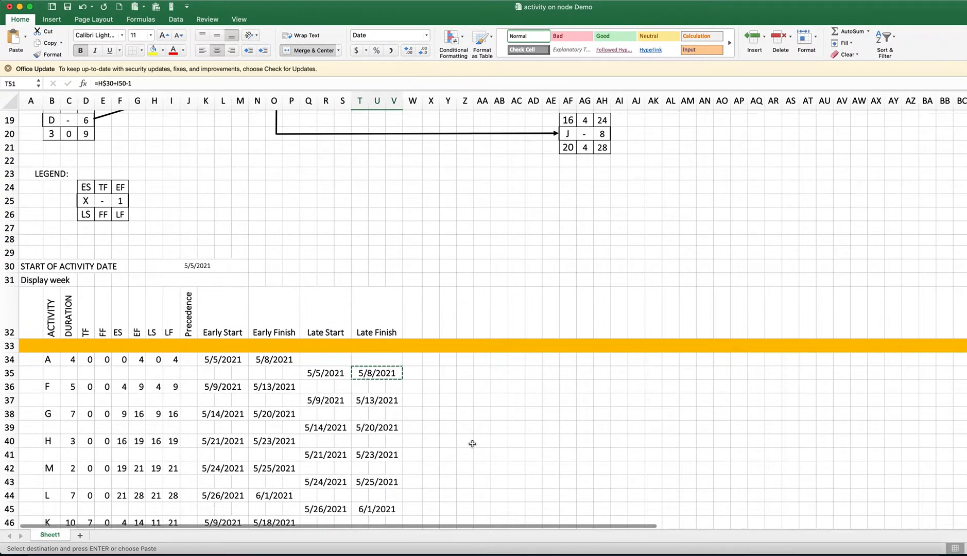
pyautogui.click(417, 319)
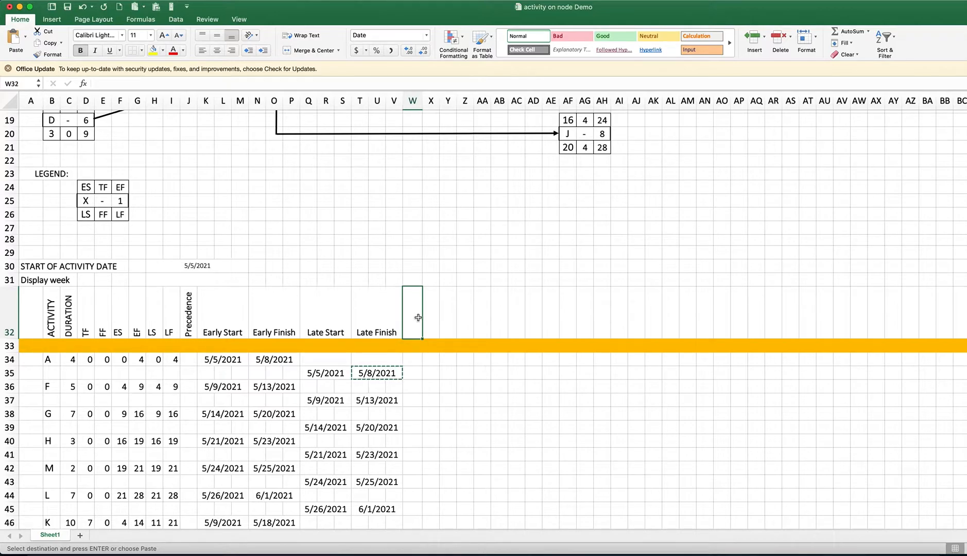
pyautogui.write('=')
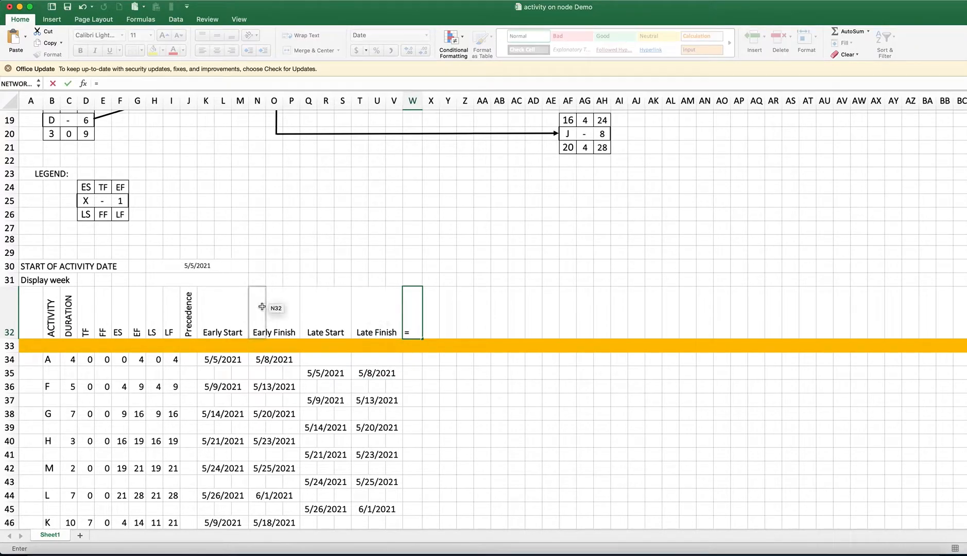
pyautogui.click(194, 264)
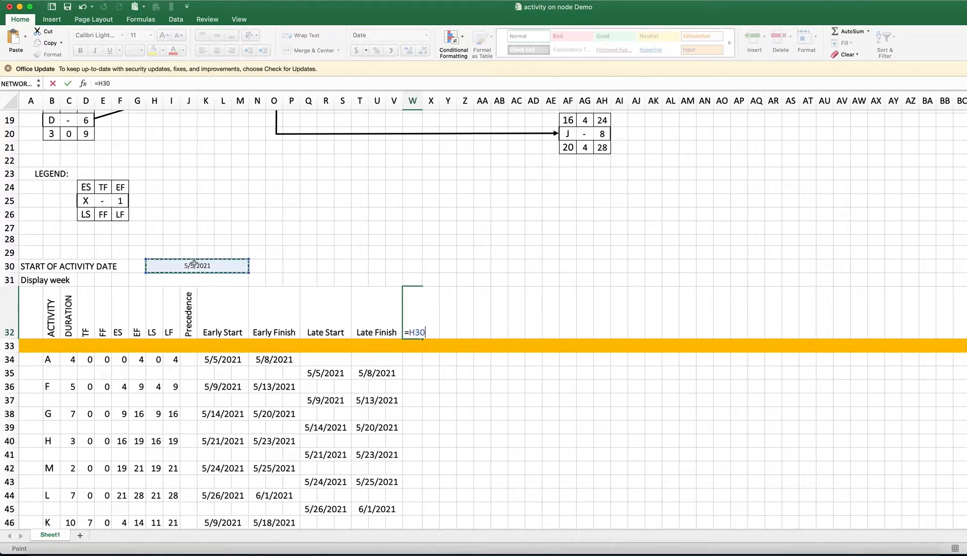
pyautogui.press('Return')
pyautogui.click(415, 332)
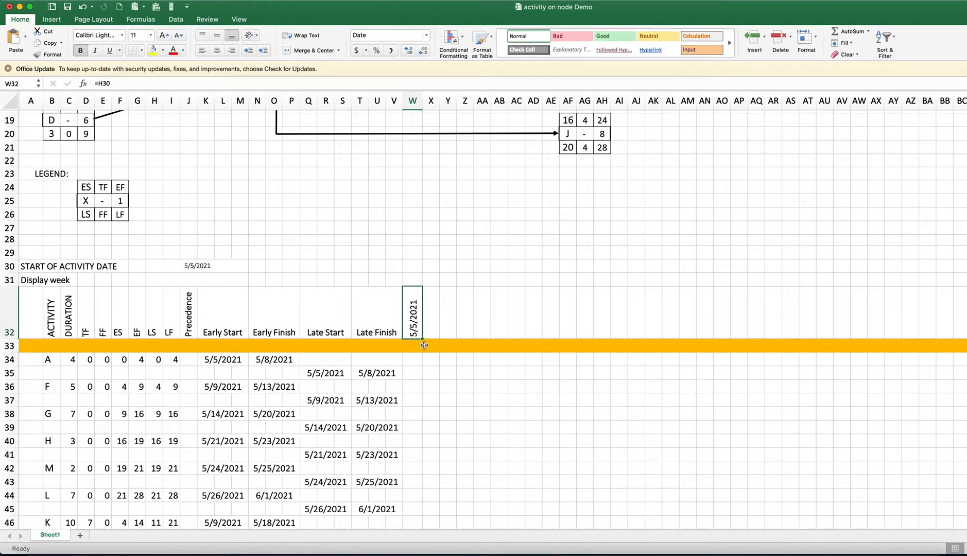
pyautogui.click(203, 263)
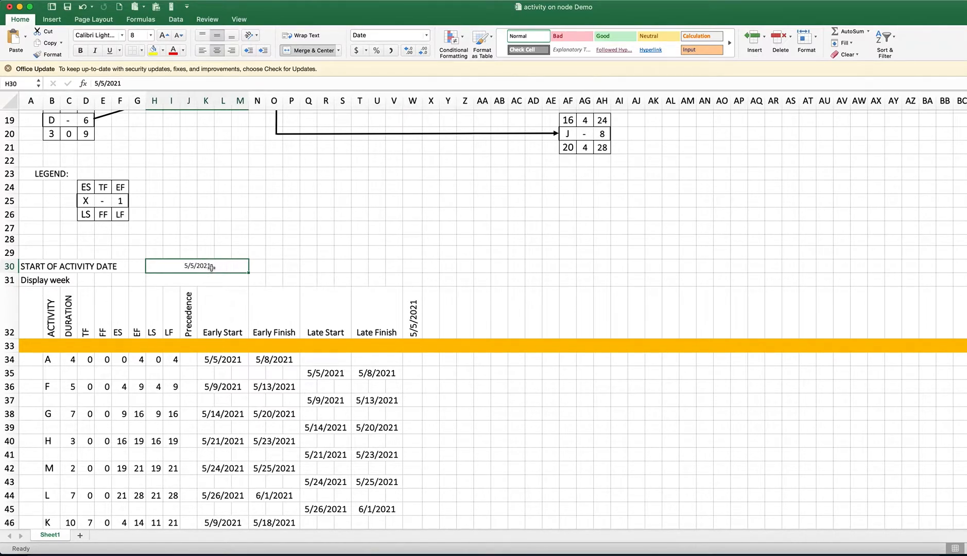
pyautogui.doubleClick(212, 267)
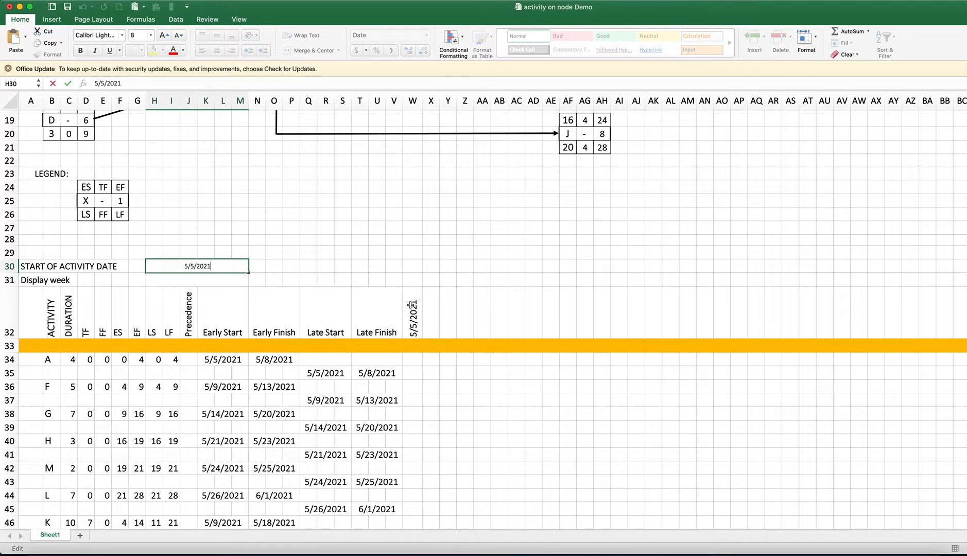
pyautogui.moveTo(415, 323); pyautogui.dragTo(656, 316)
pyautogui.click(458, 316)
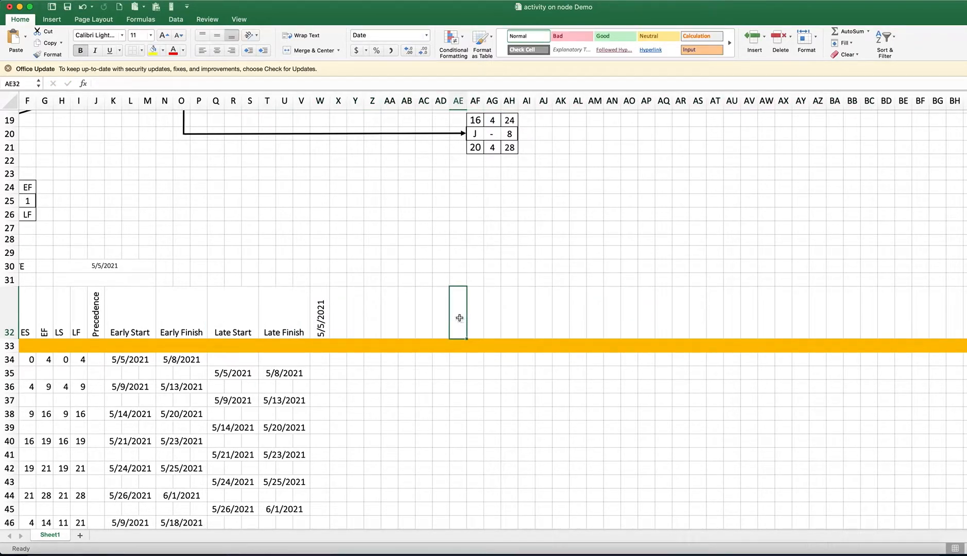
pyautogui.moveTo(320, 317); pyautogui.dragTo(733, 315)
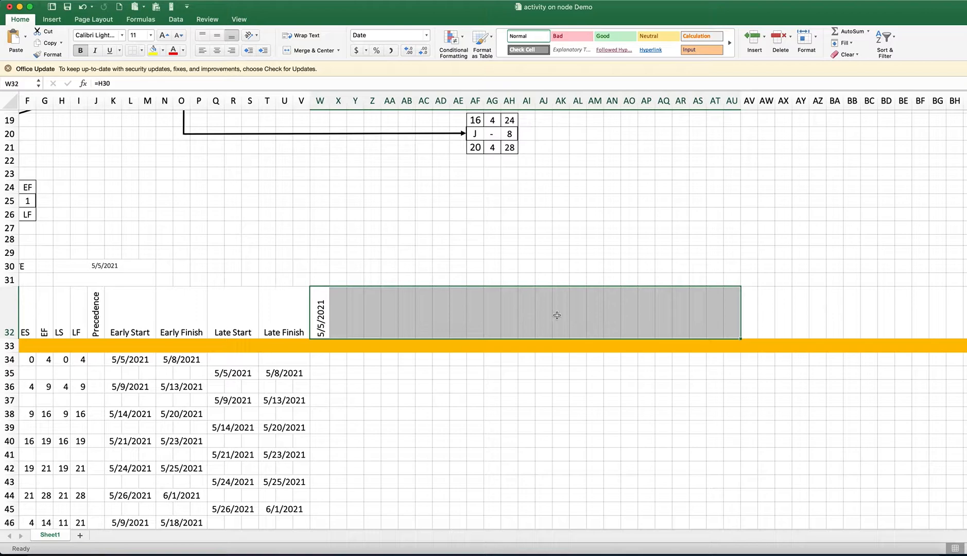
pyautogui.click(317, 324)
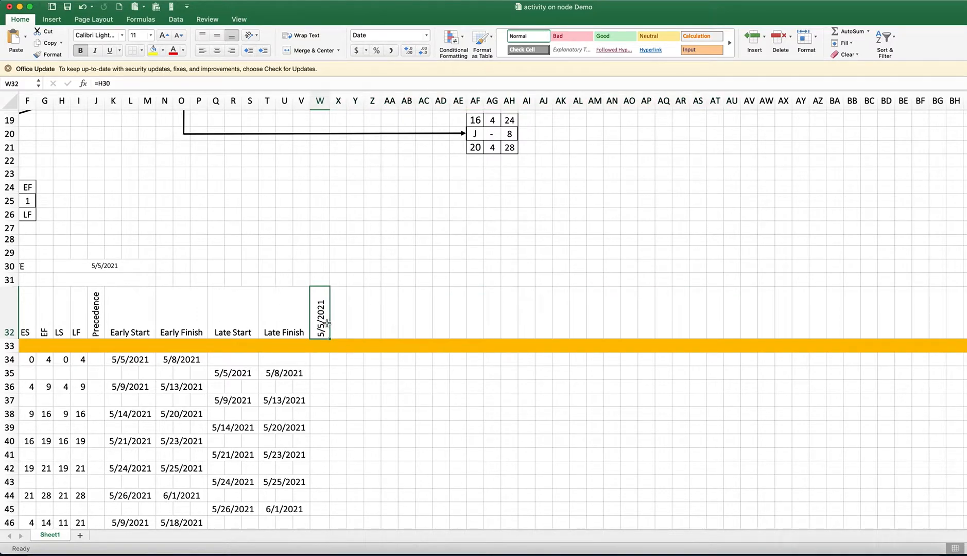
# Enter =W32+1 in X32 and fill it across row 32 to BH32 to build daily timeline dates through 6/11/2021
pyautogui.click(334, 327)
pyautogui.write('=')
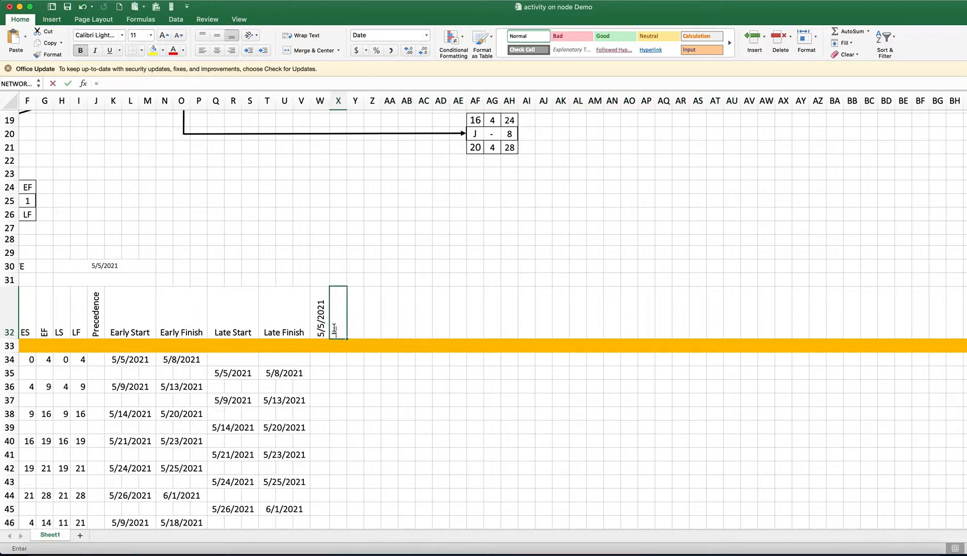
pyautogui.click(321, 324)
pyautogui.write('+1')
pyautogui.press('Return')
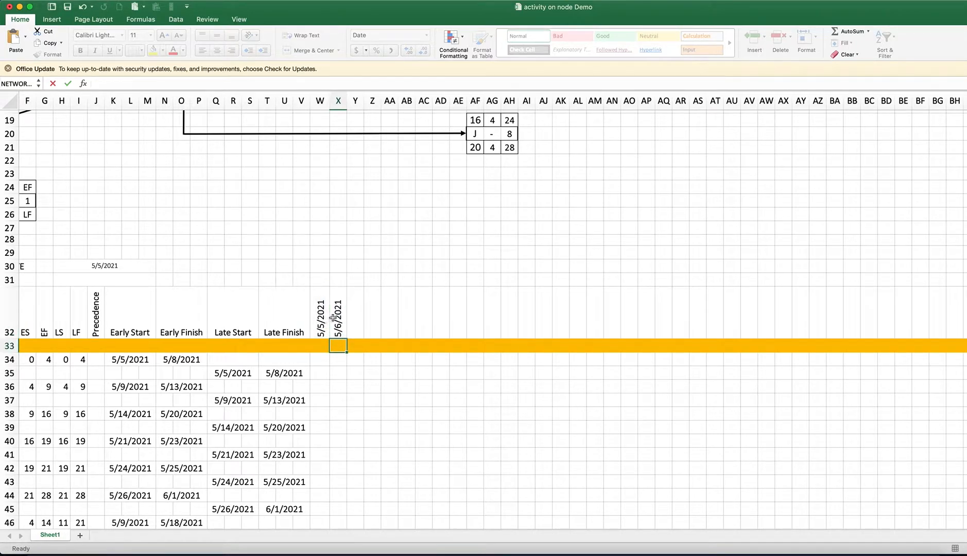
pyautogui.click(337, 324)
pyautogui.moveTo(346, 338); pyautogui.dragTo(954, 329)
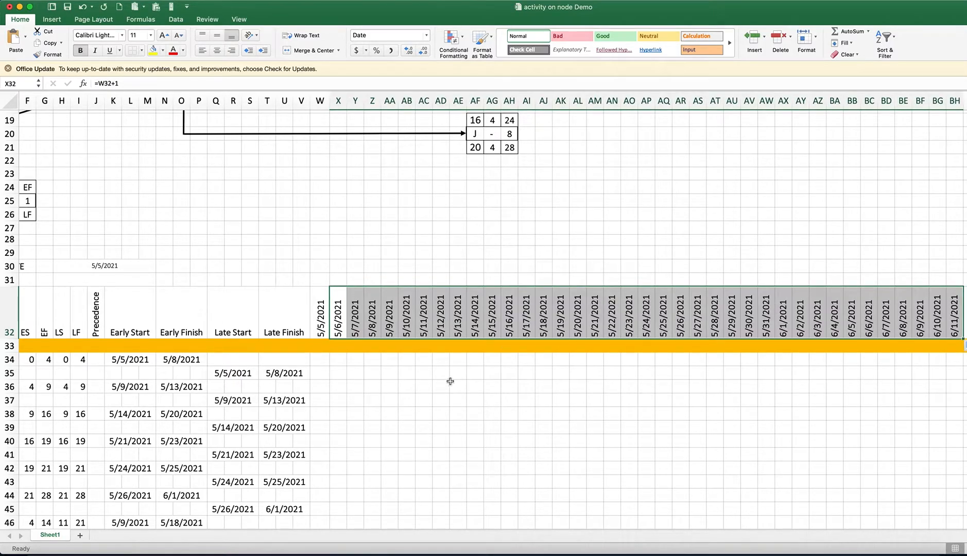
# Number the timeline days in the orange row 33, entering 1 in W33 and 2 in X33 and filling the series to 38 in BH33
pyautogui.scroll(-1, 475, 254)
pyautogui.scroll(5, 475, 253)
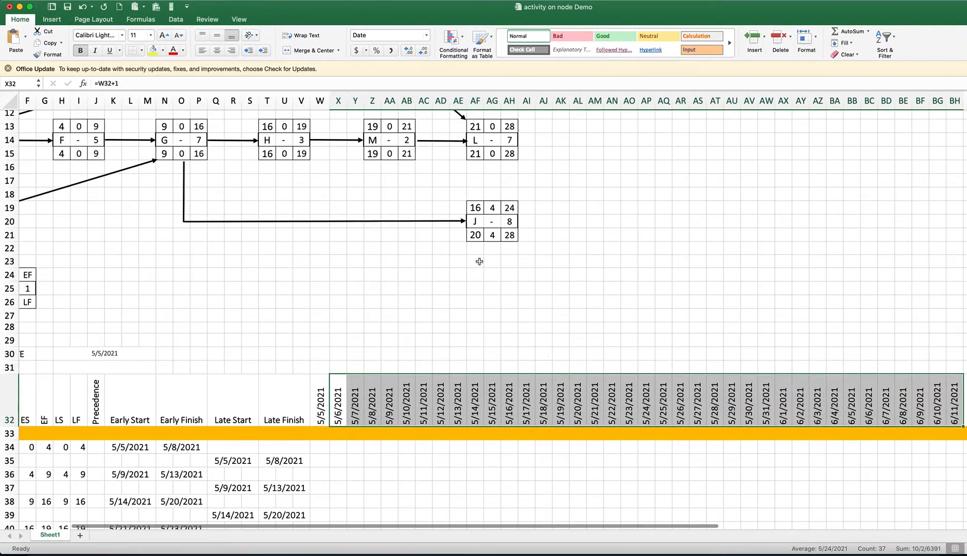
pyautogui.scroll(-4, 462, 277)
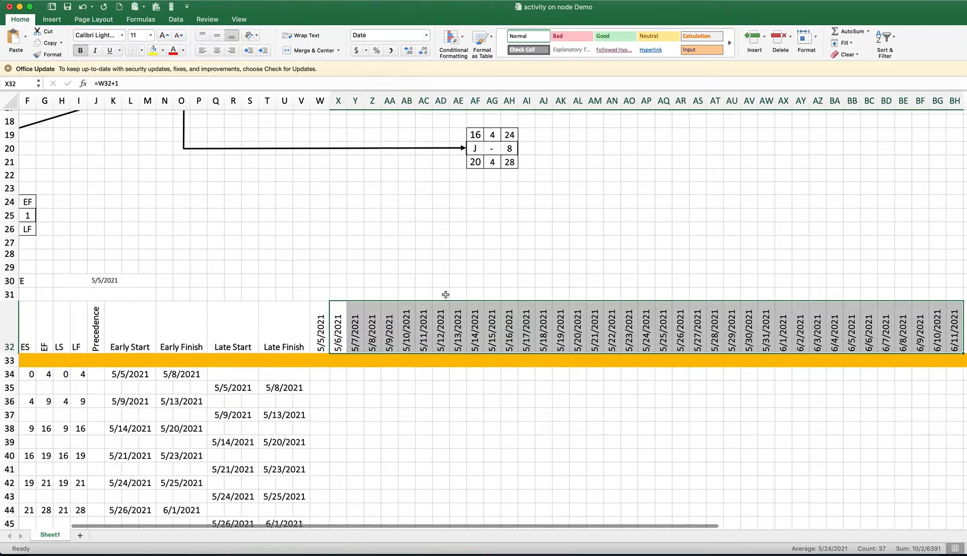
pyautogui.scroll(1, 380, 370)
pyautogui.scroll(-2, 350, 373)
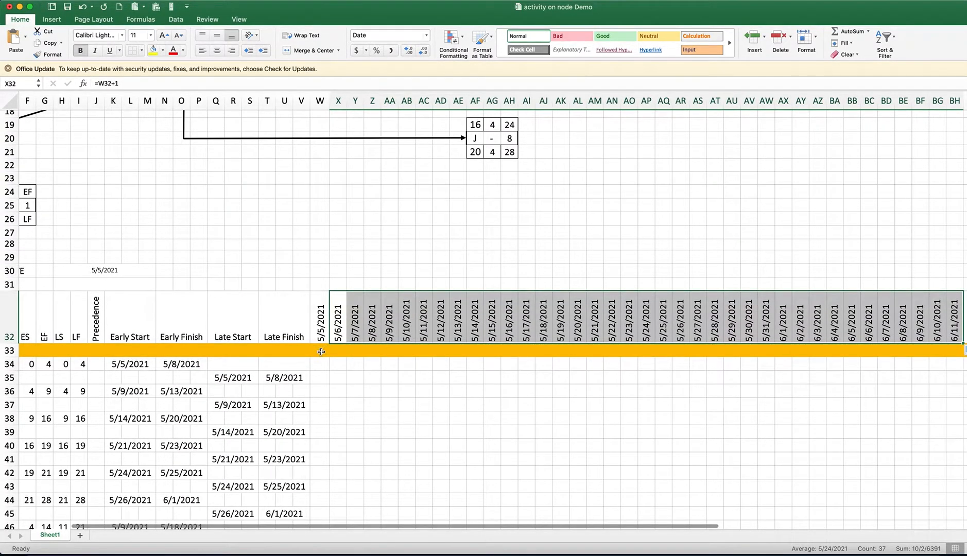
pyautogui.click(320, 351)
pyautogui.write('1')
pyautogui.click(335, 350)
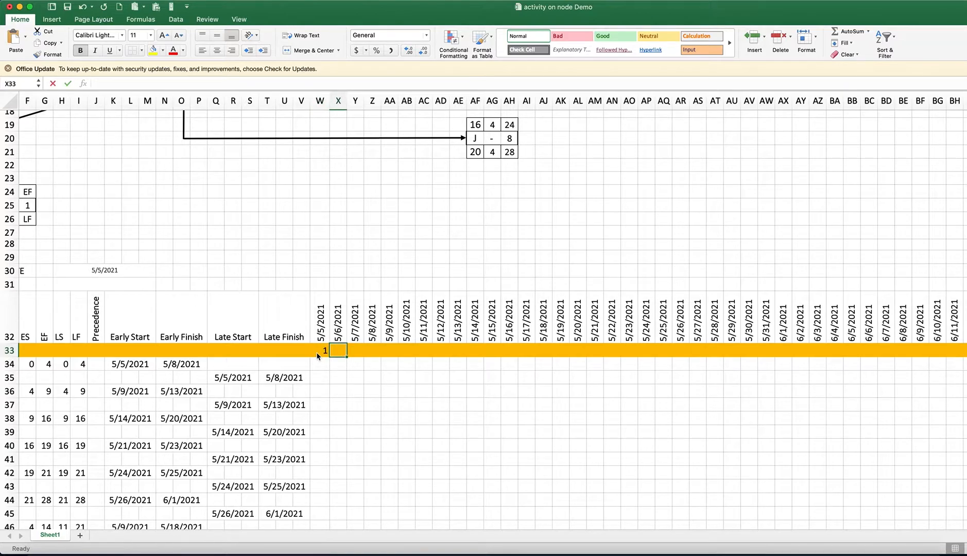
pyautogui.write('2')
pyautogui.press('Return')
pyautogui.moveTo(322, 353); pyautogui.dragTo(350, 352)
pyautogui.click(322, 353)
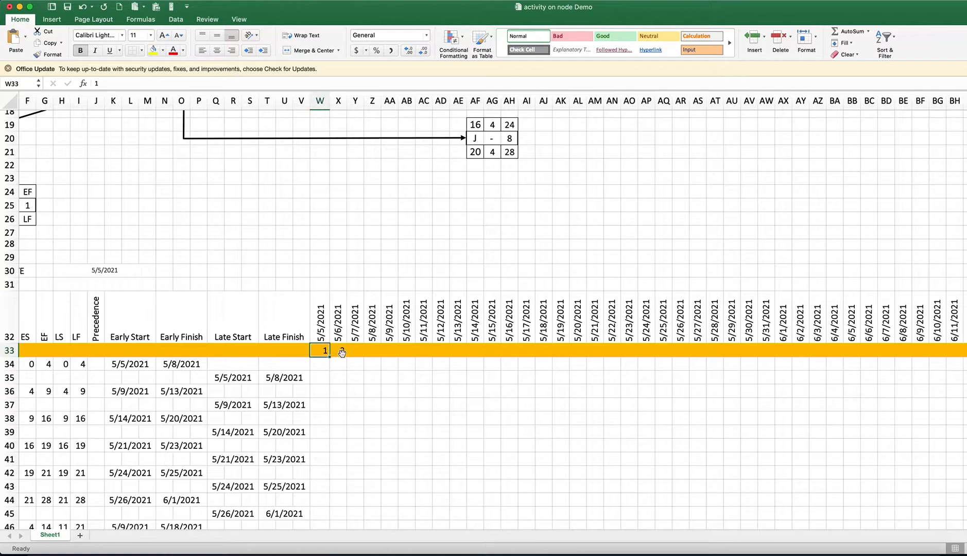
pyautogui.moveTo(322, 352); pyautogui.dragTo(964, 349)
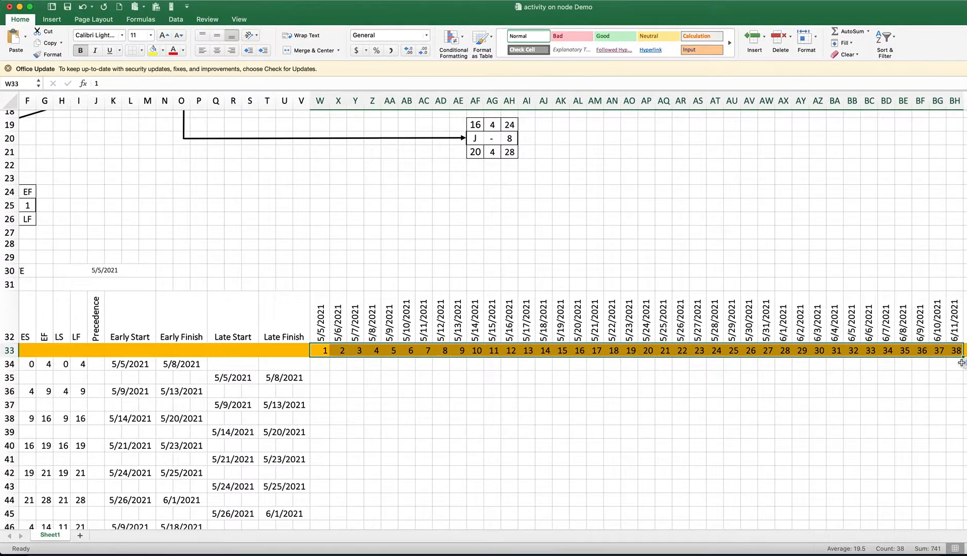
pyautogui.click(443, 392)
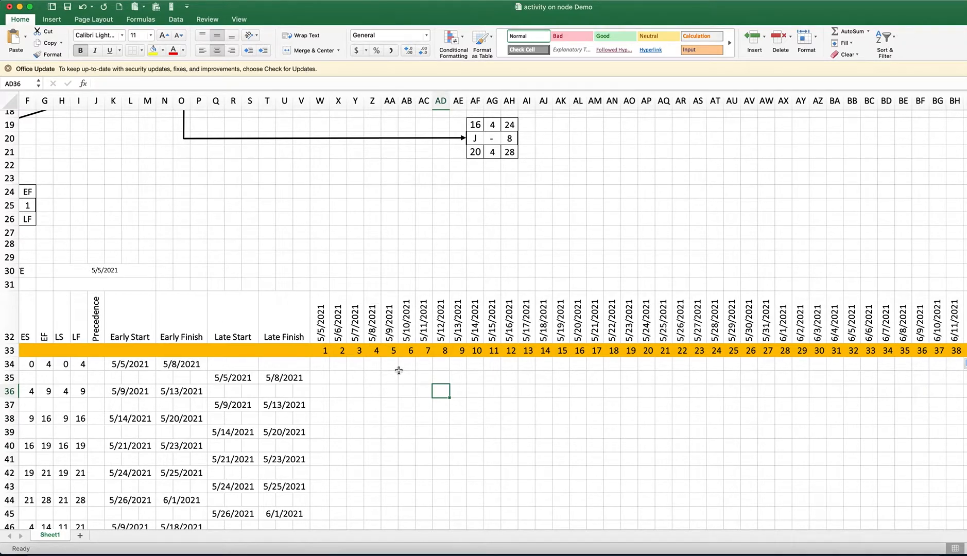
# Start a new conditional formatting rule for the Gantt chart area W34:AX51
pyautogui.scroll(-1, 360, 404)
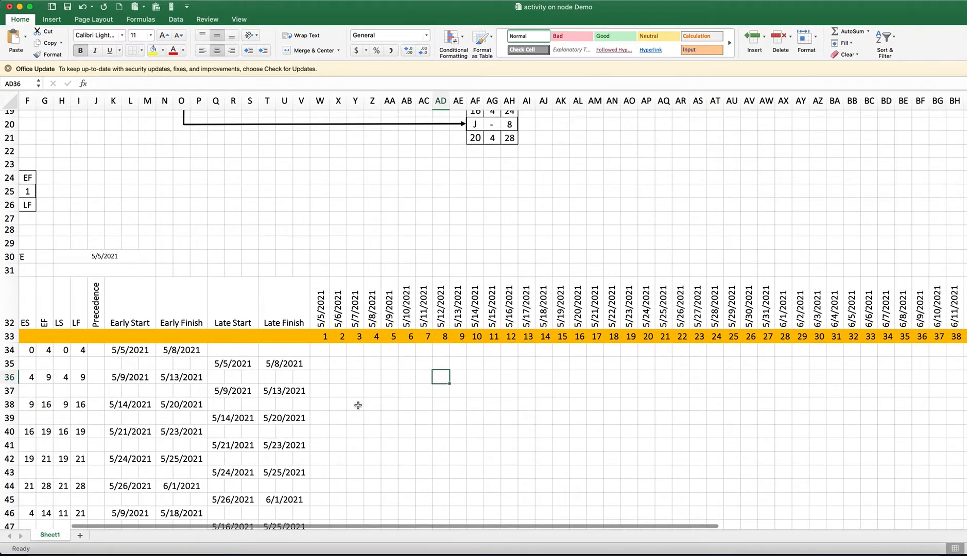
pyautogui.scroll(-4, 357, 405)
pyautogui.scroll(-3, 357, 360)
pyautogui.click(322, 266)
pyautogui.moveTo(325, 268); pyautogui.dragTo(453, 321)
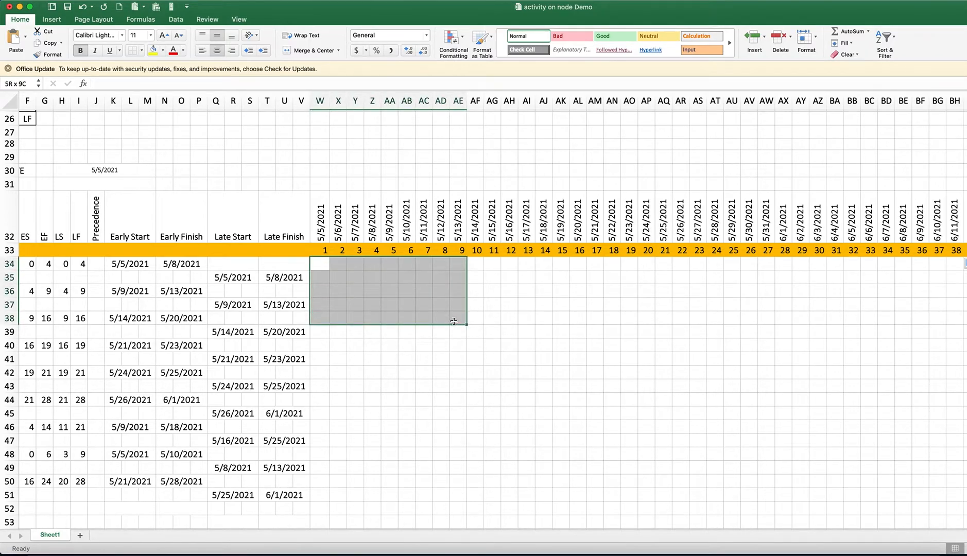
pyautogui.moveTo(453, 321); pyautogui.dragTo(781, 488)
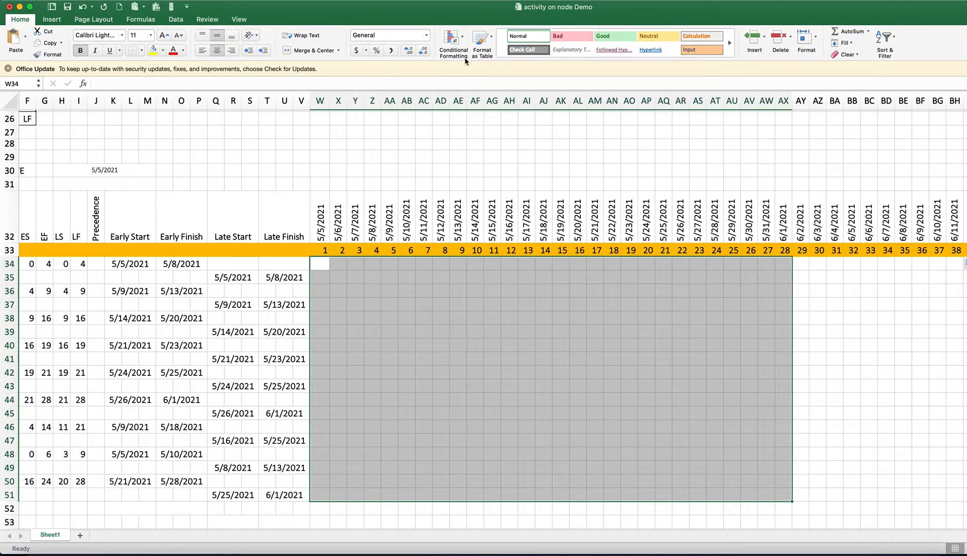
pyautogui.click(451, 45)
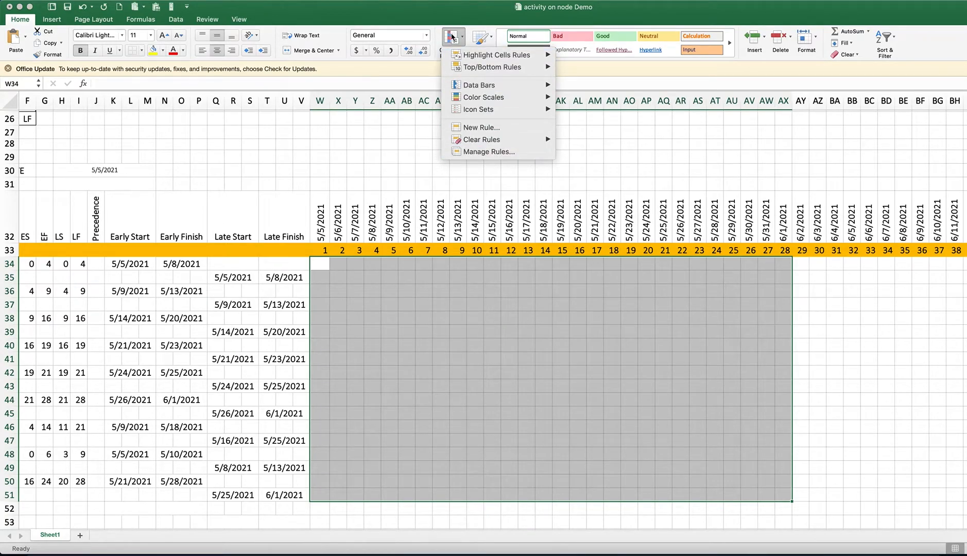
pyautogui.click(400, 162)
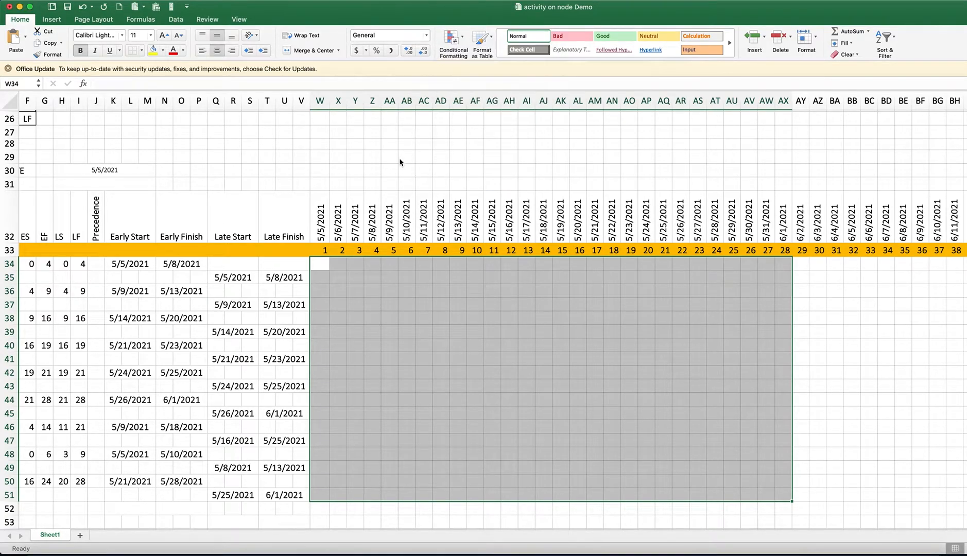
pyautogui.click(457, 37)
pyautogui.click(475, 151)
pyautogui.click(463, 41)
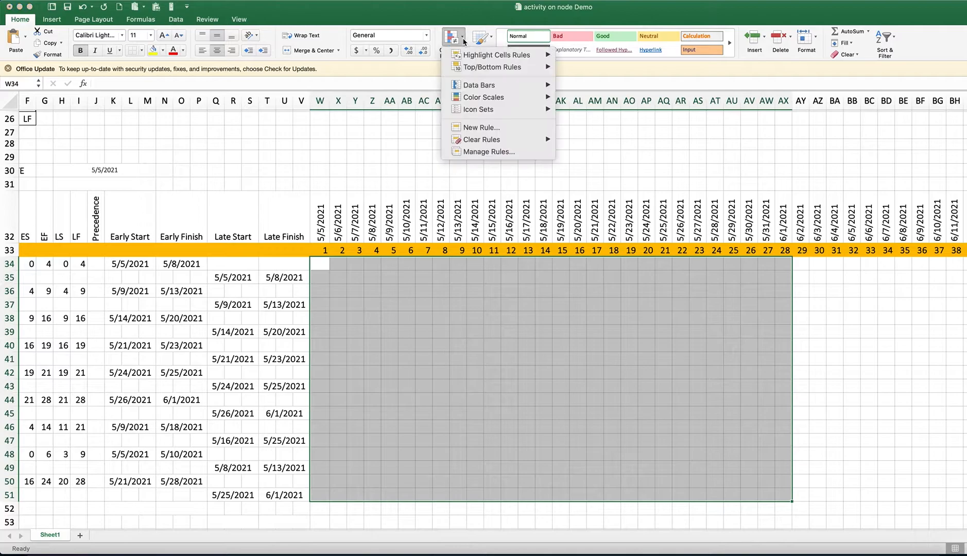
pyautogui.click(483, 128)
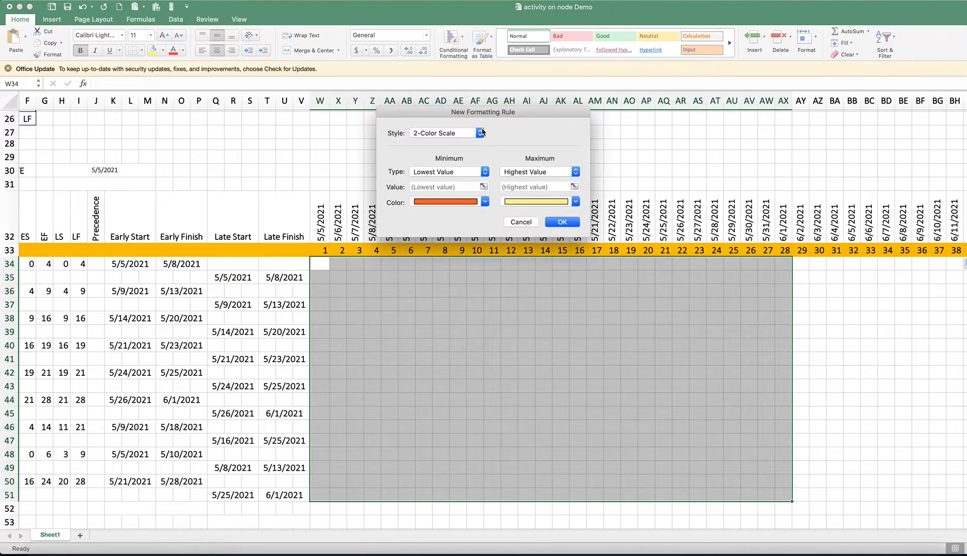
# Set the new rule's style to Classic and have it use a formula to determine which cells to format
pyautogui.click(436, 135)
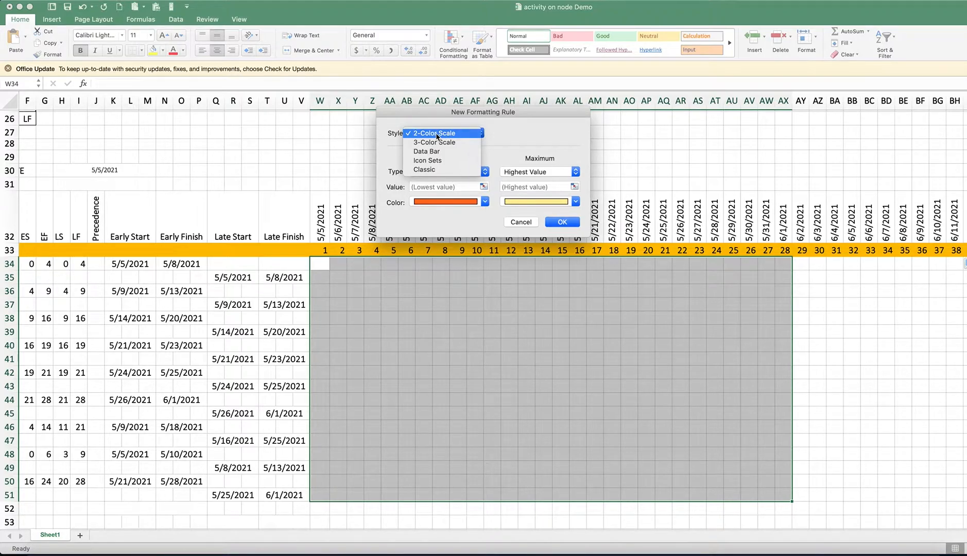
pyautogui.click(423, 171)
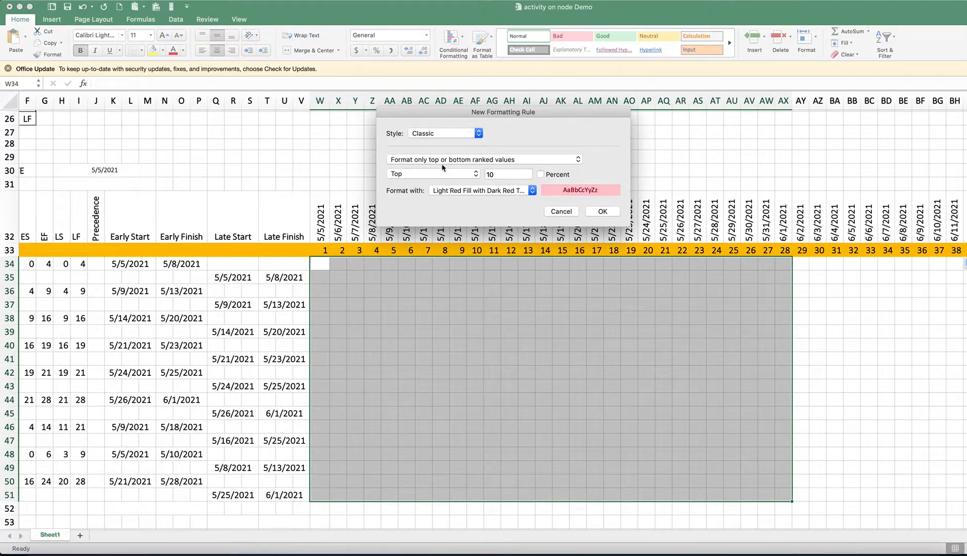
pyautogui.click(405, 161)
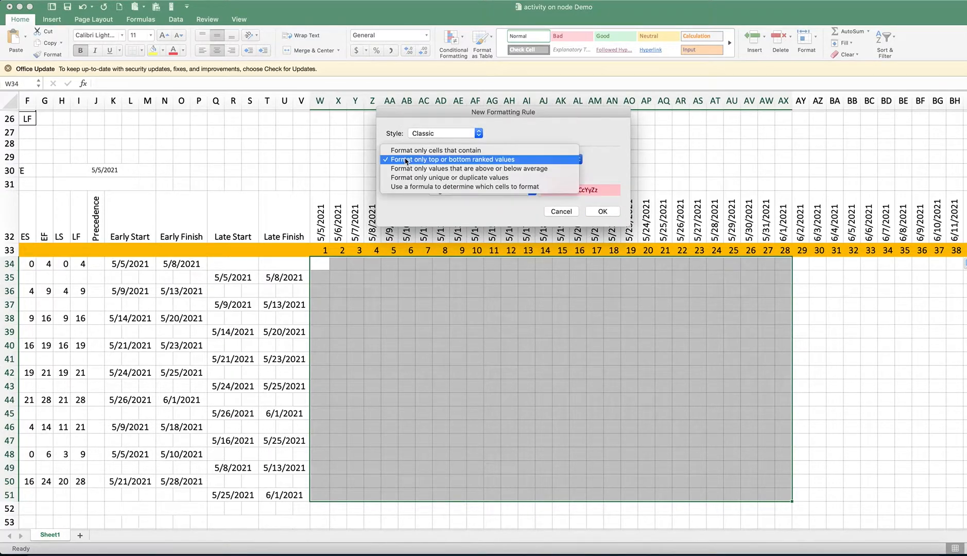
pyautogui.click(405, 186)
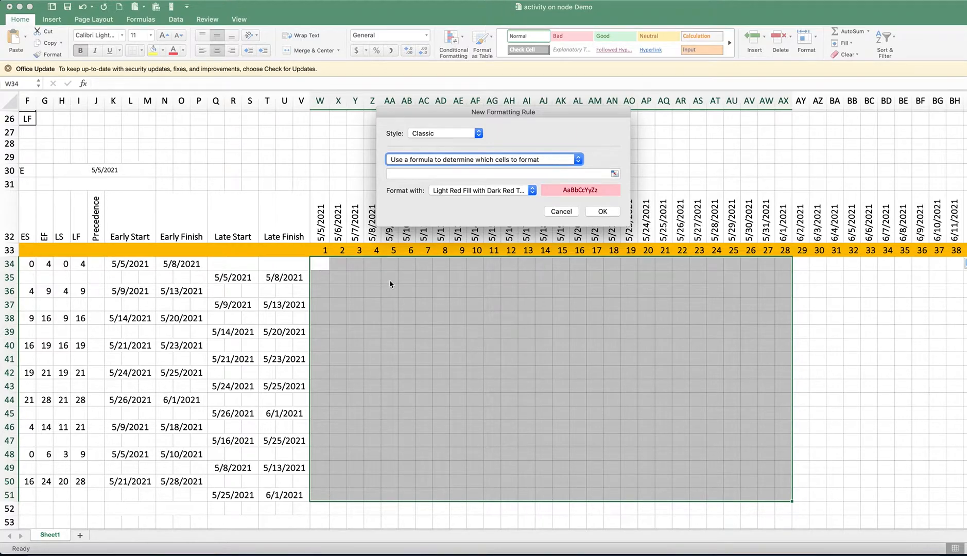
# Enter the rule formula =AND($W$32>=$K$34,$W$32<=$N$34) to compare the timeline date with the early start and early finish
pyautogui.click(397, 175)
pyautogui.write('=AND(')
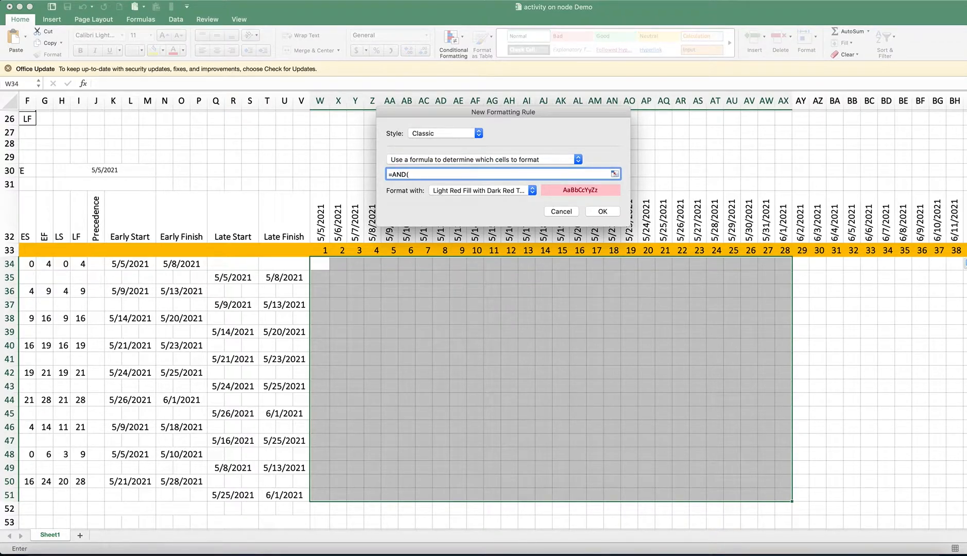
pyautogui.moveTo(464, 111); pyautogui.dragTo(492, 124)
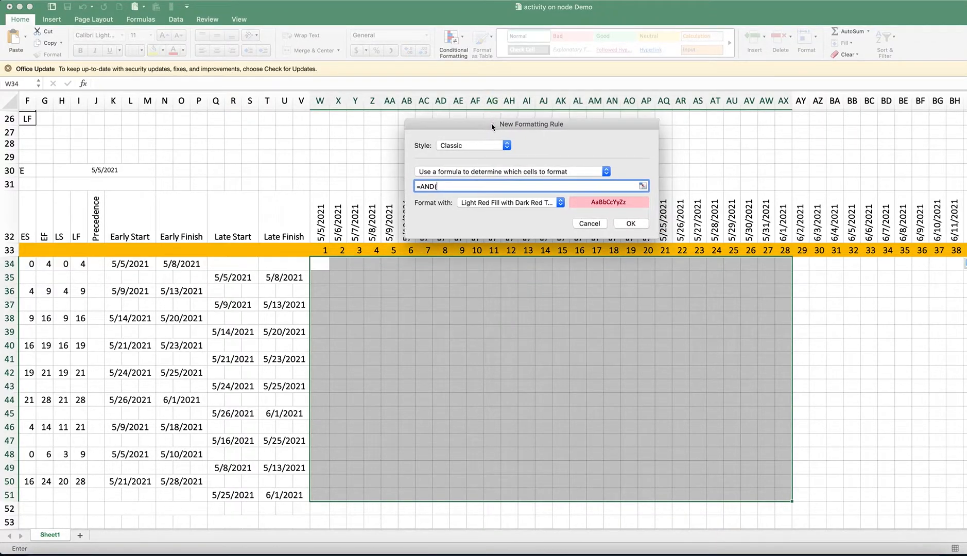
pyautogui.click(319, 223)
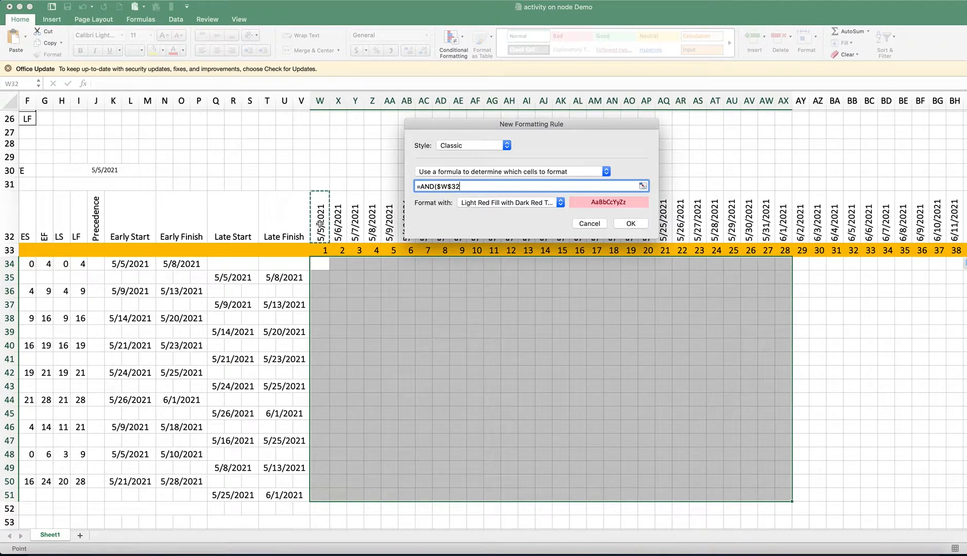
pyautogui.write('>=')
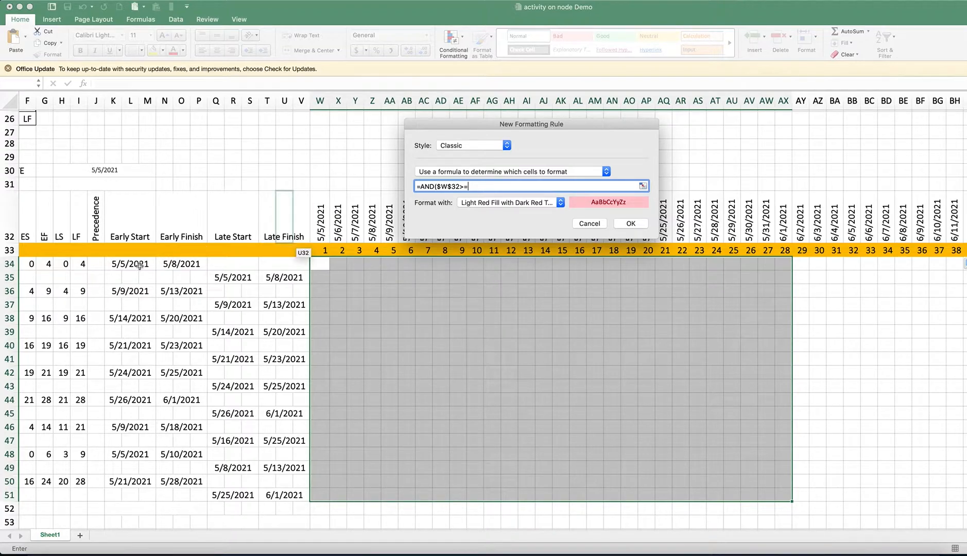
pyautogui.click(114, 264)
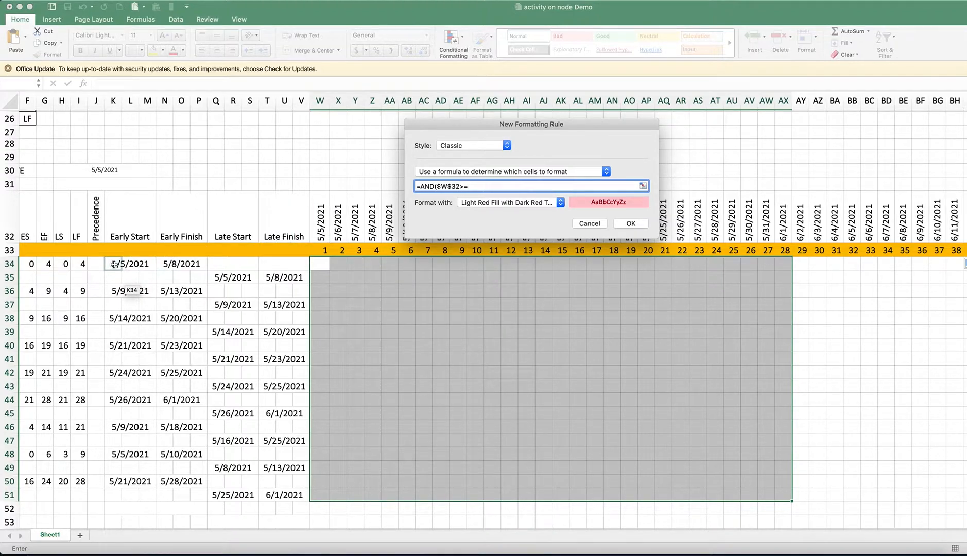
pyautogui.write(',')
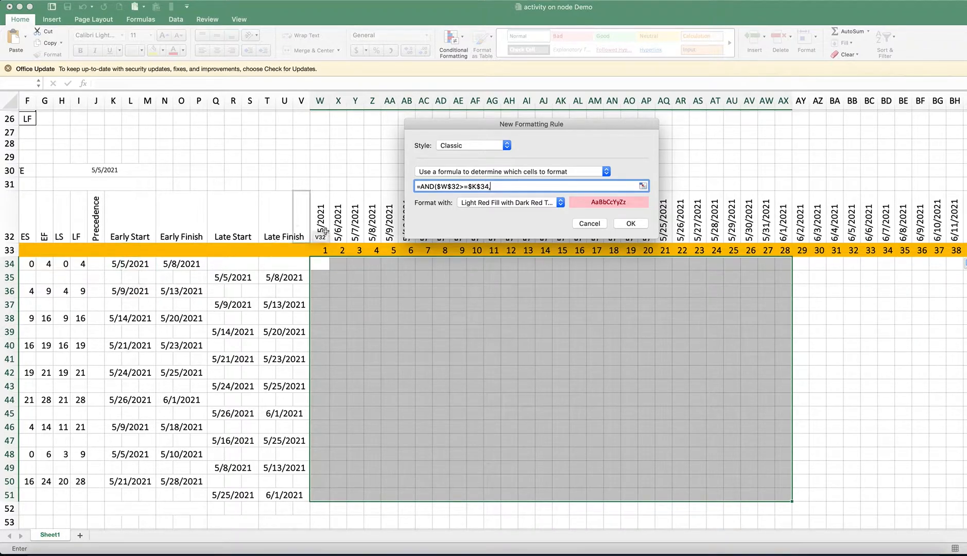
pyautogui.click(324, 230)
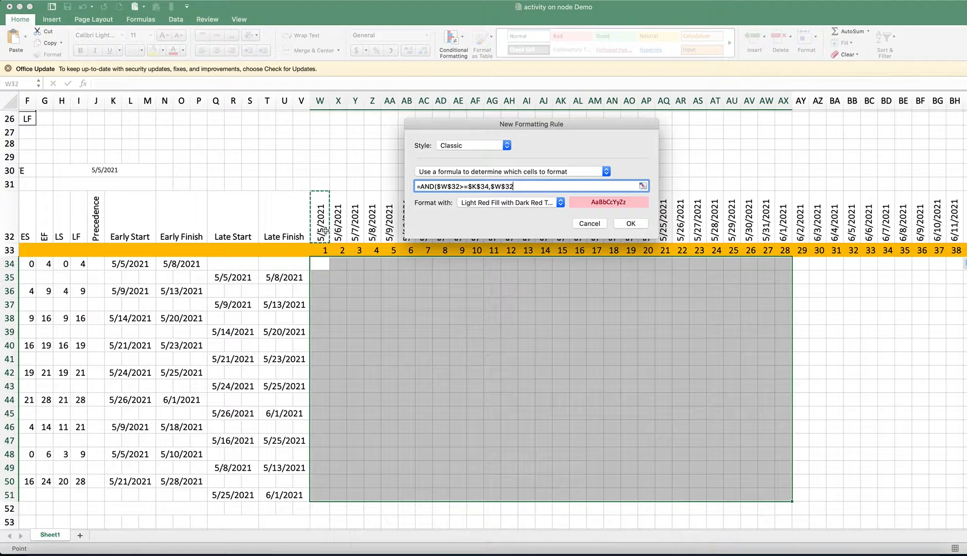
pyautogui.write('<=')
pyautogui.click(167, 265)
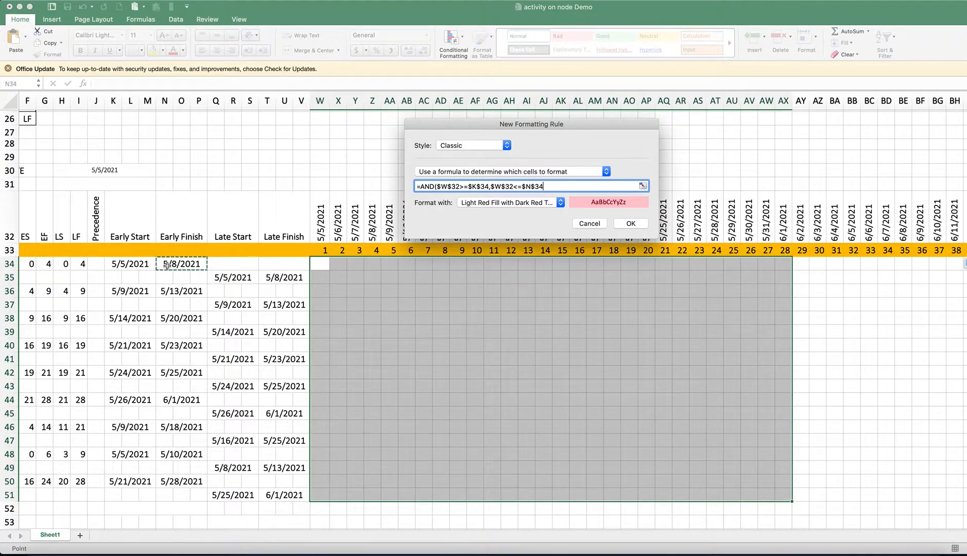
pyautogui.write(')')
# Change the absolute references in the rule formula to mixed ones so it reads =AND(W$32>=$K34,W$32<=$N34)
pyautogui.click(440, 186)
pyautogui.click(480, 186)
pyautogui.press('BackSpace')
pyautogui.click(440, 186)
pyautogui.press('BackSpace')
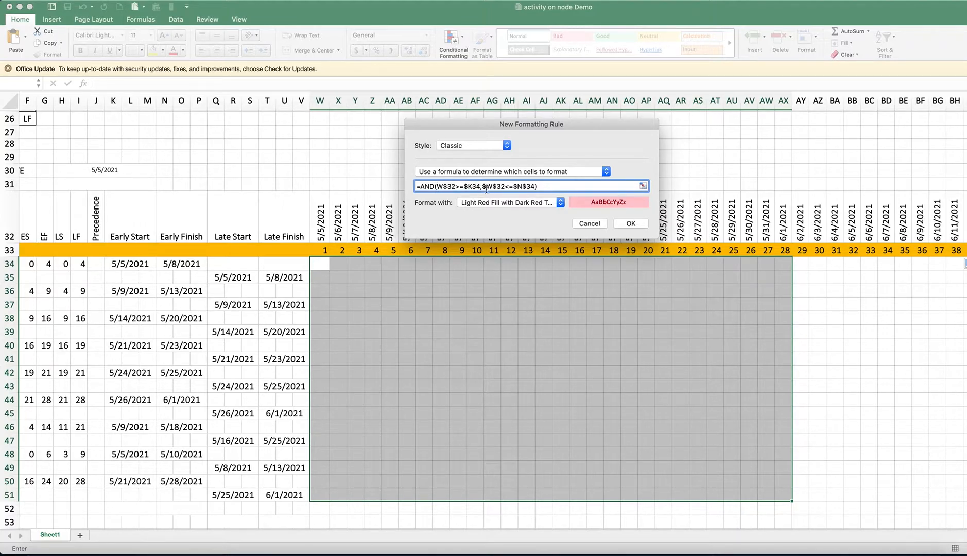
pyautogui.click(485, 186)
pyautogui.press('BackSpace')
pyautogui.press('BackSpace')
pyautogui.write(',')
pyautogui.click(519, 186)
pyautogui.press('BackSpace')
# Give the early dates rule a custom format with a light green background fill and apply it to the chart area
pyautogui.click(547, 206)
pyautogui.click(502, 258)
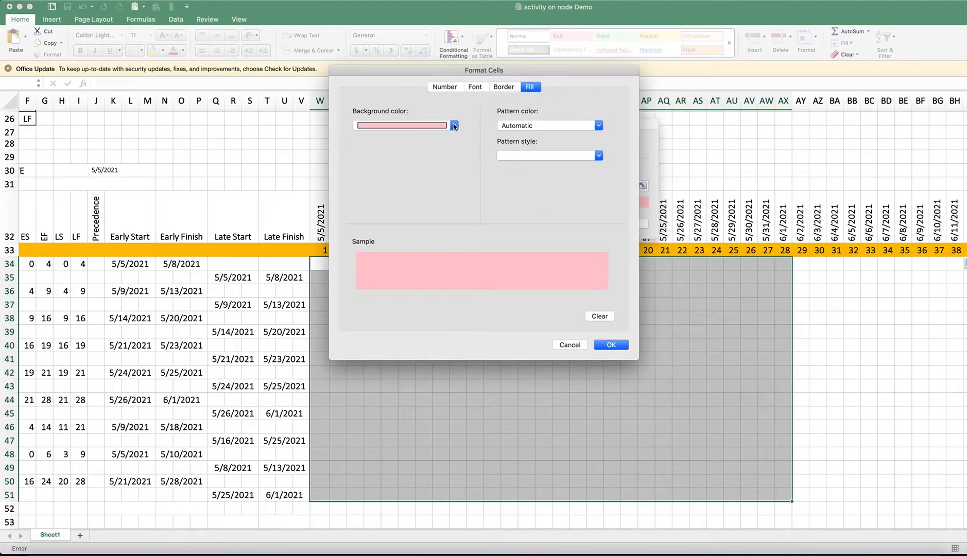
pyautogui.click(454, 125)
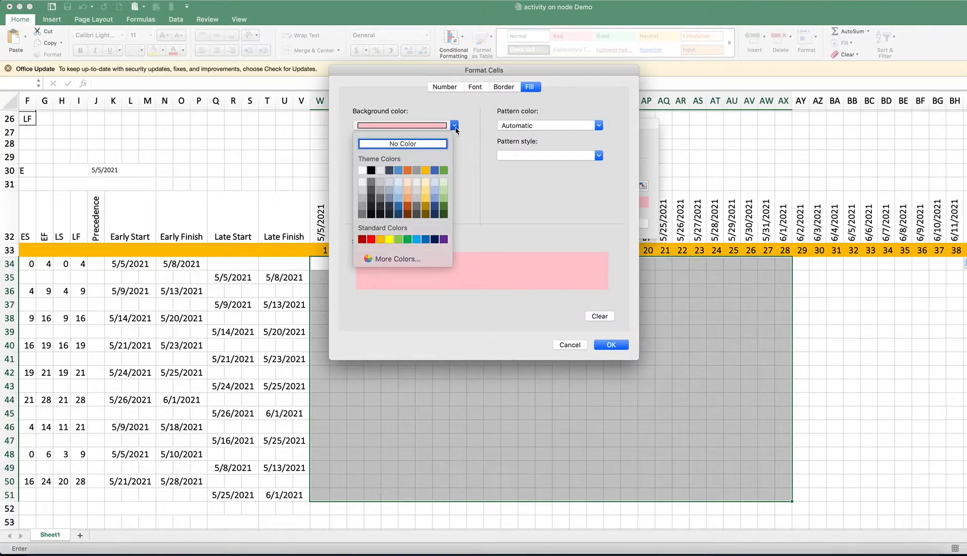
pyautogui.click(443, 198)
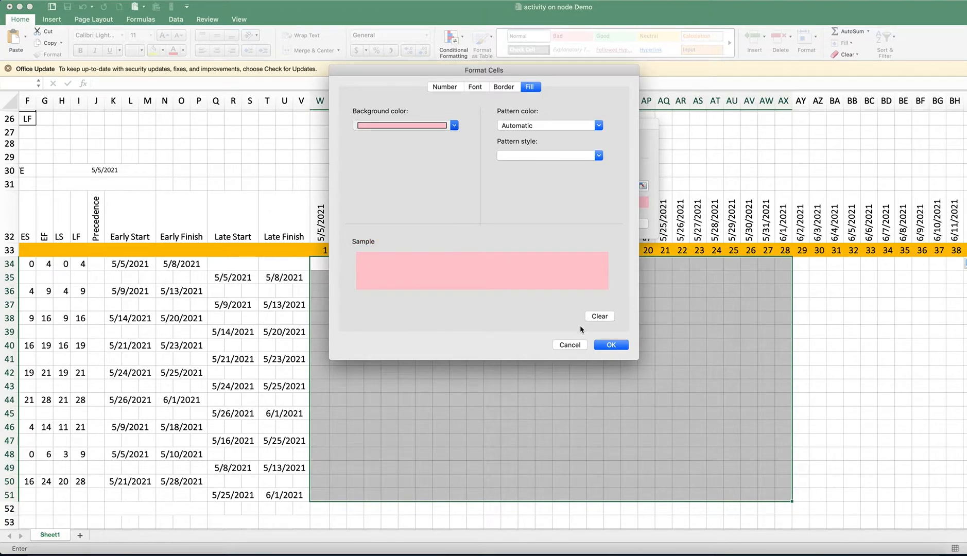
pyautogui.click(611, 345)
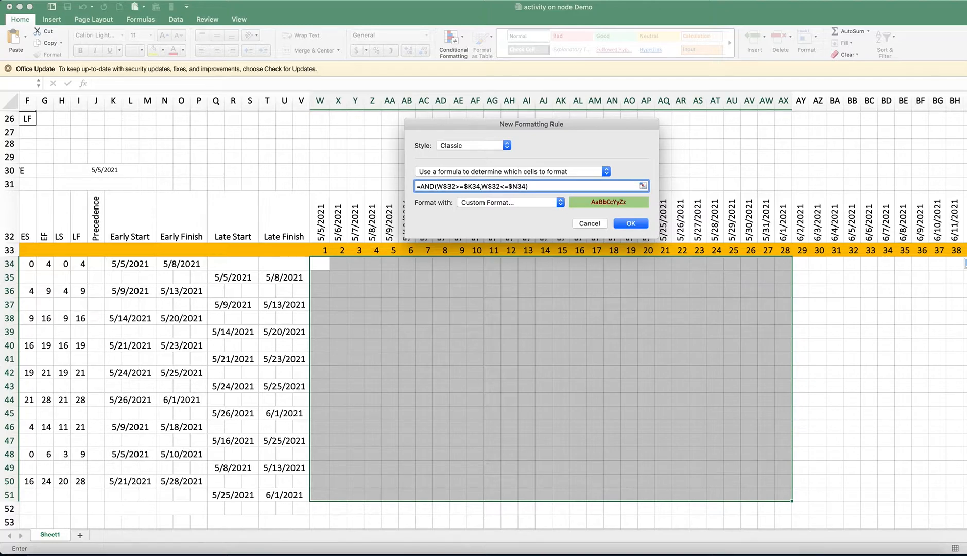
pyautogui.click(629, 224)
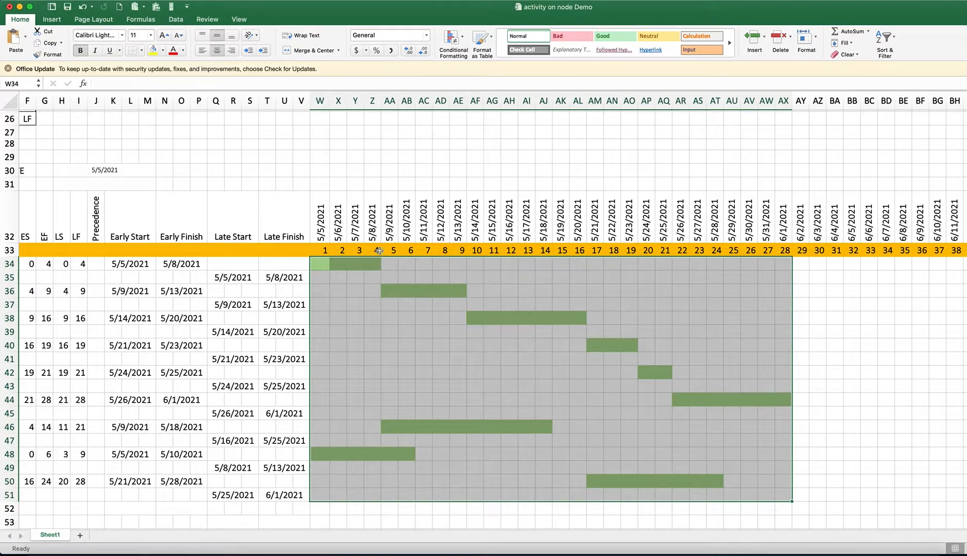
# Start a second conditional formatting rule for W34:AX51 with the Classic style and a formula determining the cells to format
pyautogui.click(465, 41)
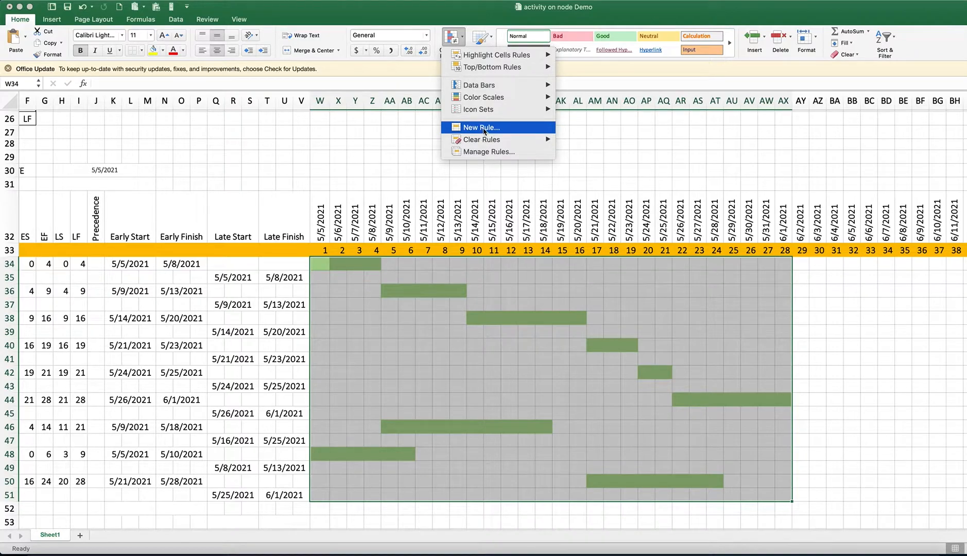
pyautogui.click(480, 134)
pyautogui.click(455, 133)
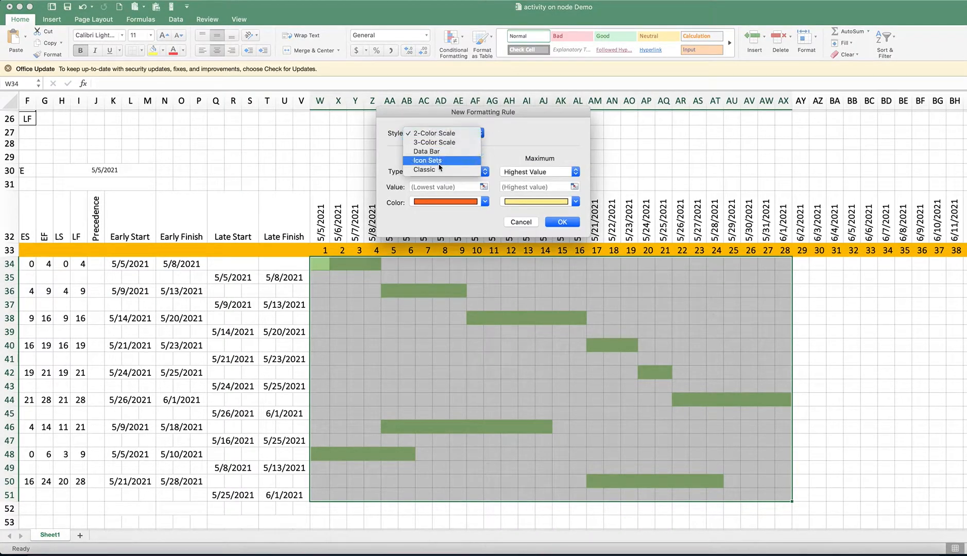
pyautogui.click(437, 170)
pyautogui.click(489, 160)
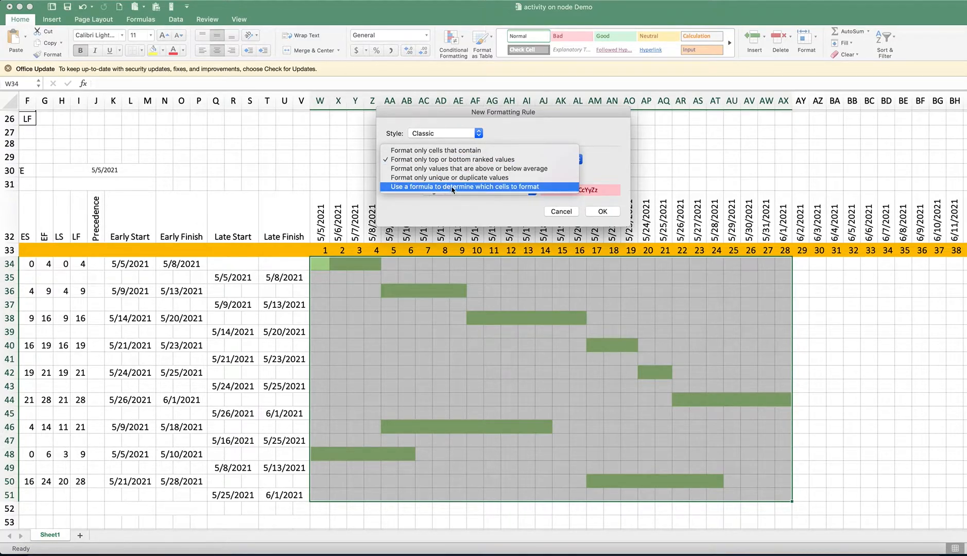
pyautogui.click(528, 187)
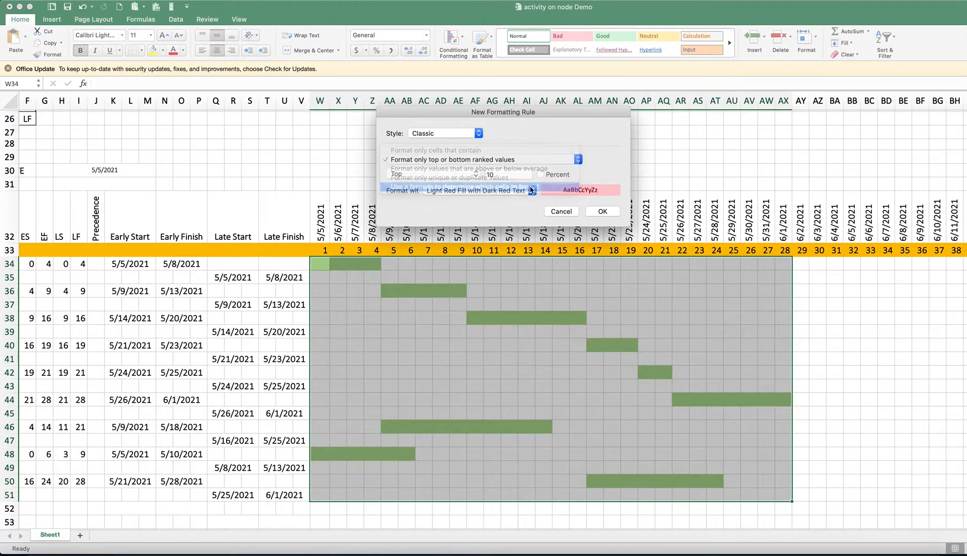
# Begin the late dates rule formula with =AND($W$32>=$Q$34 to compare the timeline date with the late start
pyautogui.click(440, 175)
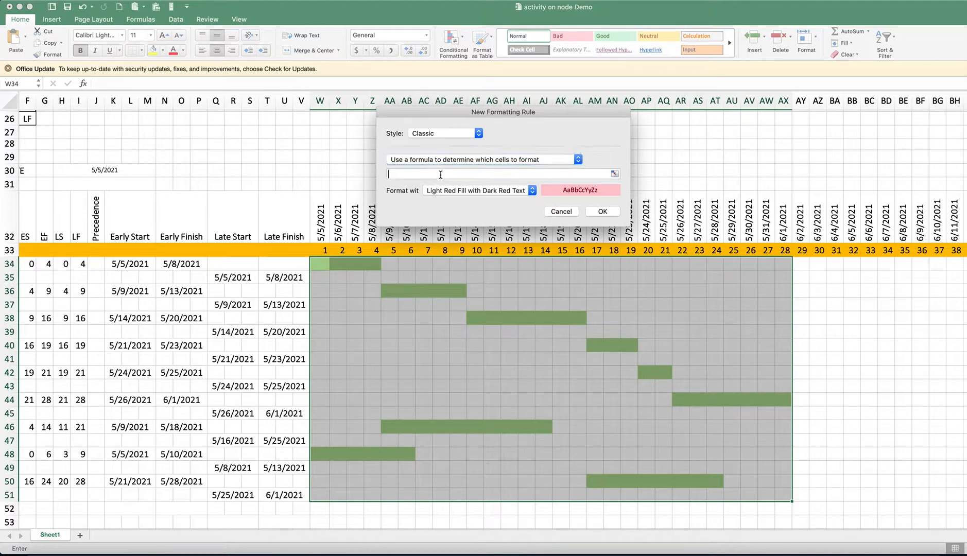
pyautogui.write('=')
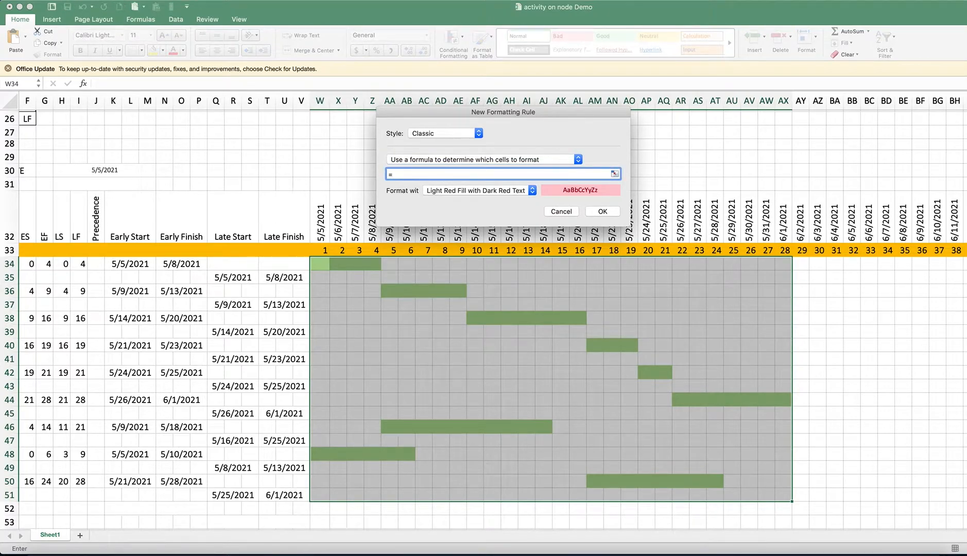
pyautogui.click(320, 219)
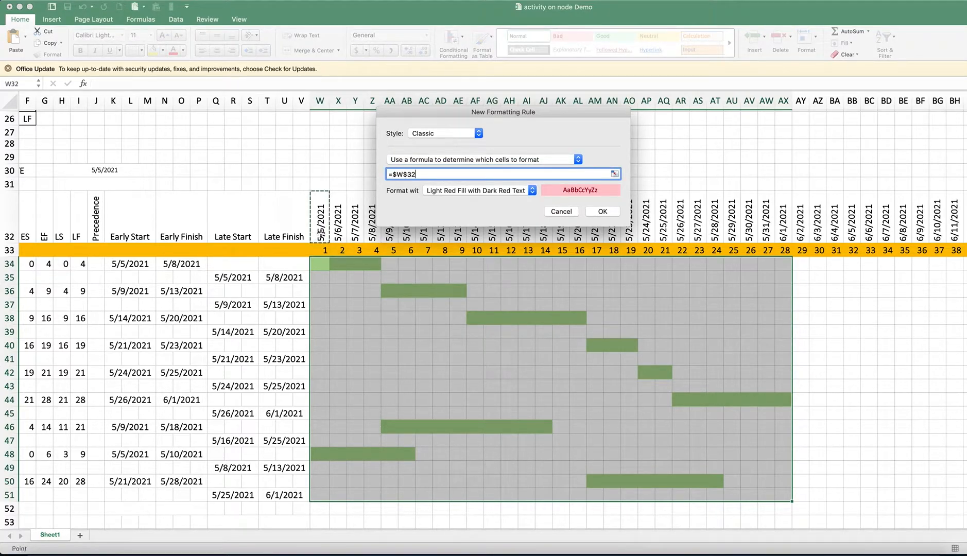
pyautogui.press('BackSpace')
pyautogui.press('BackSpace')
pyautogui.press('BackSpace')
pyautogui.press('BackSpace')
pyautogui.press('BackSpace')
pyautogui.write('AND(')
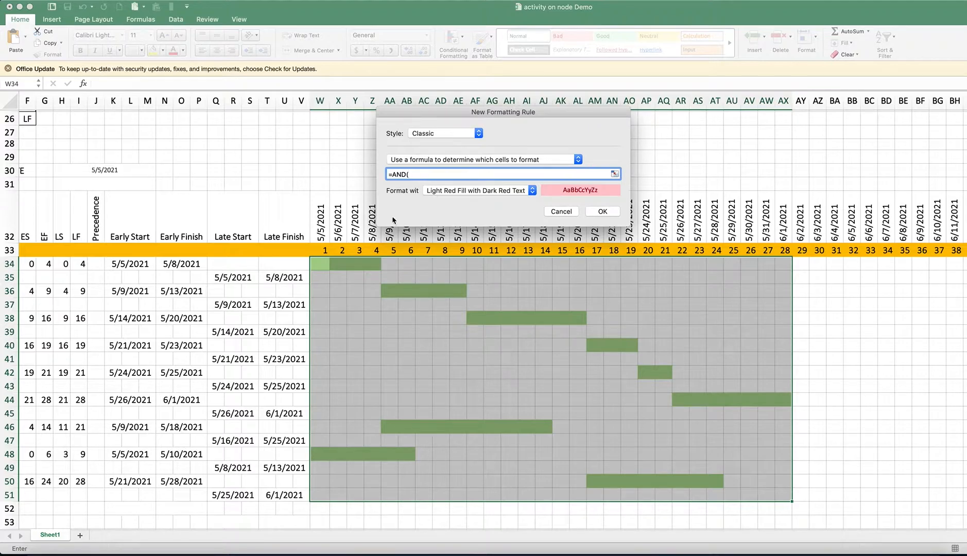
pyautogui.click(321, 234)
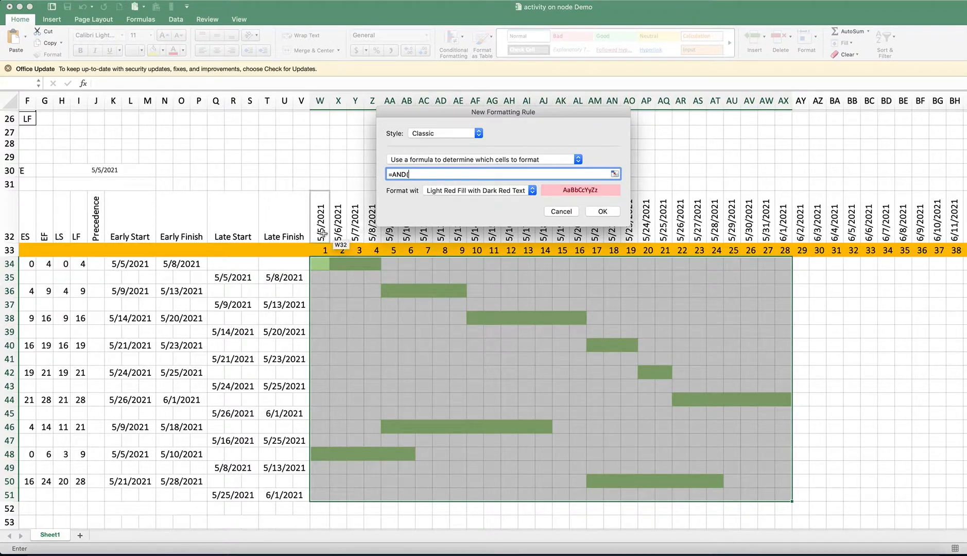
pyautogui.write('>=')
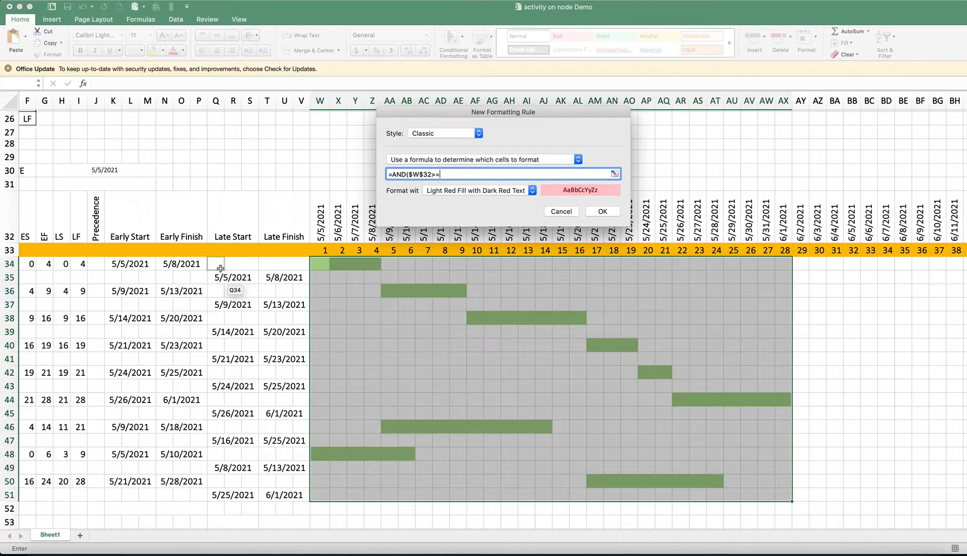
pyautogui.click(220, 268)
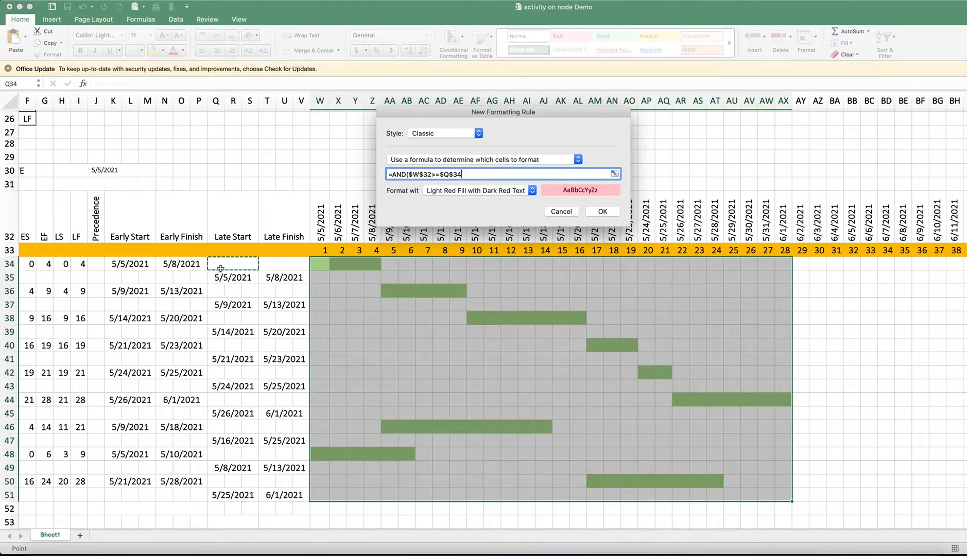
# Complete the rule formula with the late finish condition so it reads =AND($W$32>=$Q$34,$W$32<=$T$34)
pyautogui.write(',')
pyautogui.click(322, 227)
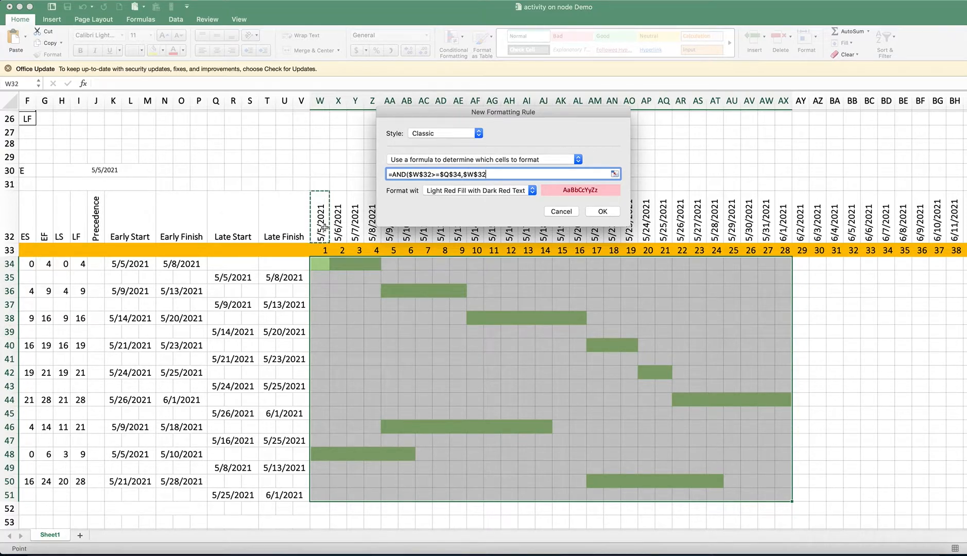
pyautogui.write('<=')
pyautogui.click(269, 265)
pyautogui.write(')')
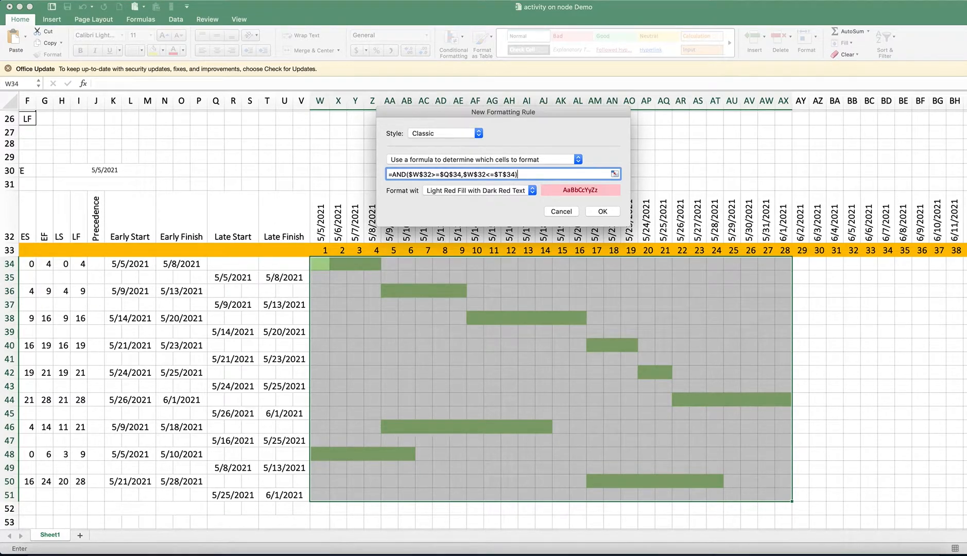
# Change the absolute references in the late dates formula to mixed ones so it reads =AND(W$32>=$Q34,W$32<=$T34)
pyautogui.click(412, 176)
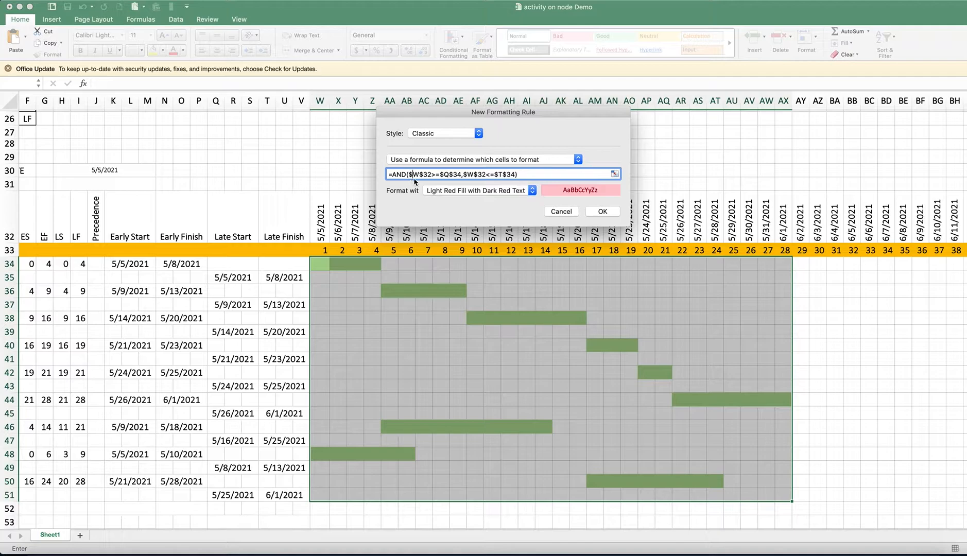
pyautogui.click(449, 174)
pyautogui.press('BackSpace')
pyautogui.click(458, 174)
pyautogui.press('BackSpace')
pyautogui.click(491, 174)
pyautogui.press('BackSpace')
# Give the late dates rule a custom format with a light blue background fill and apply it to the chart area
pyautogui.click(510, 191)
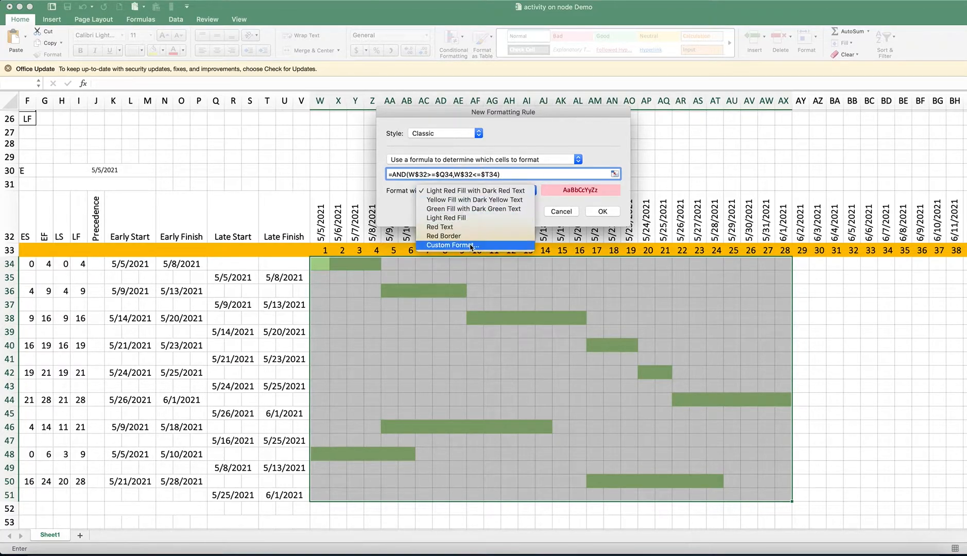
pyautogui.click(464, 246)
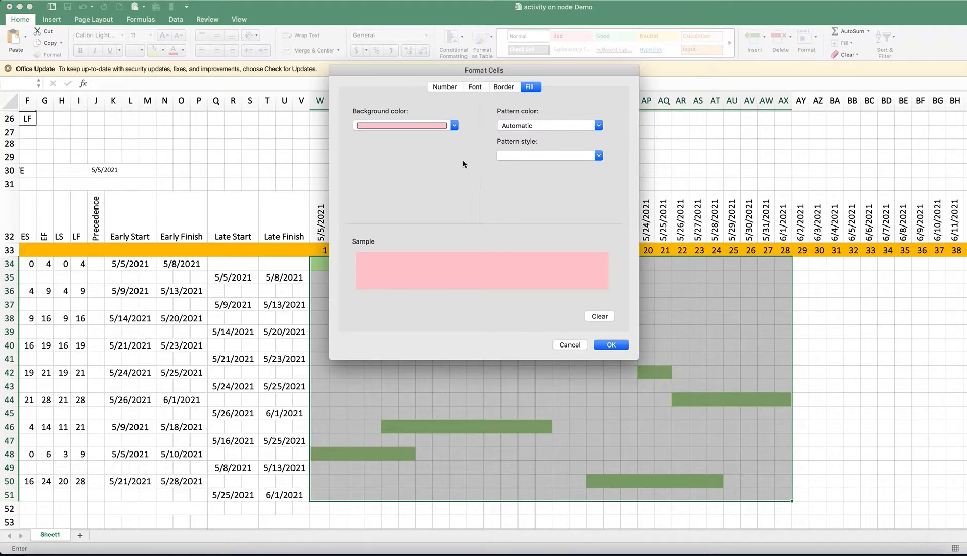
pyautogui.click(454, 126)
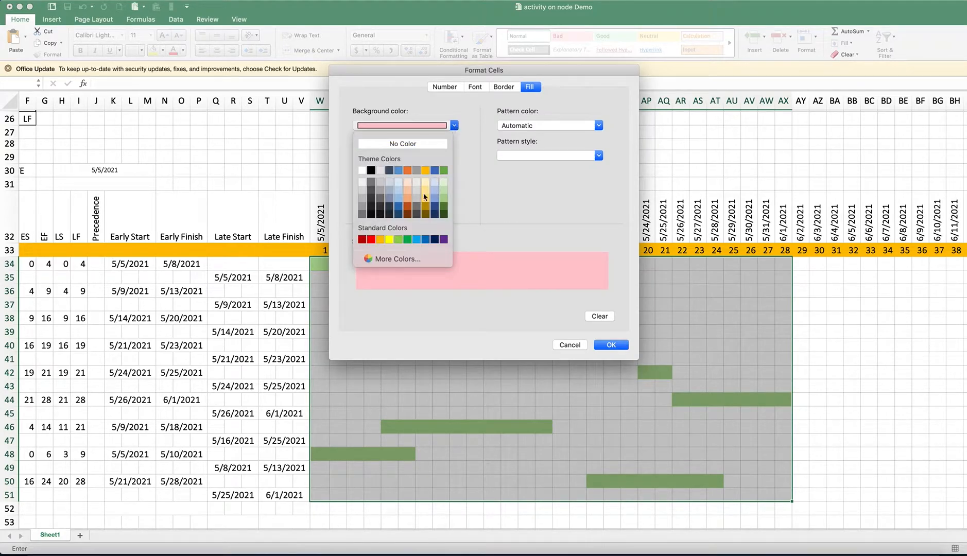
pyautogui.click(397, 199)
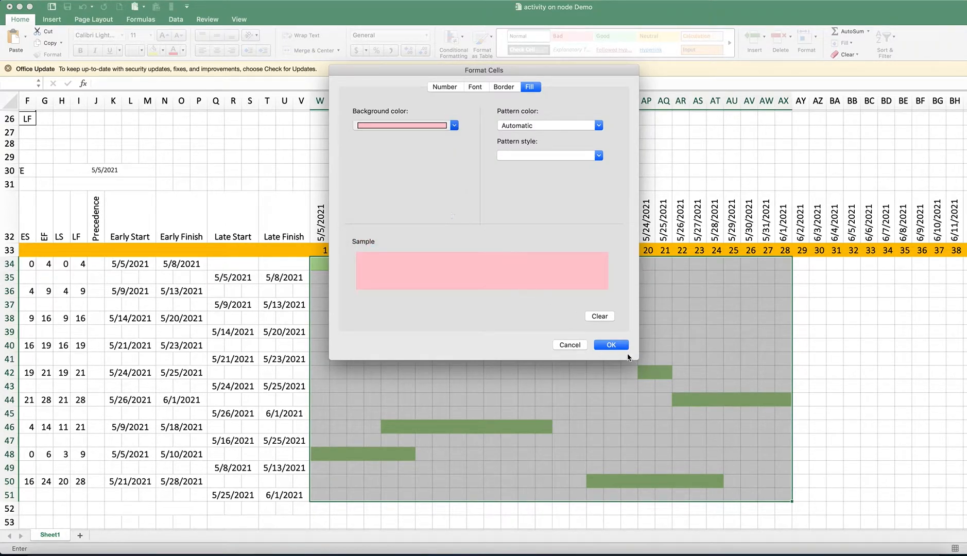
pyautogui.click(611, 345)
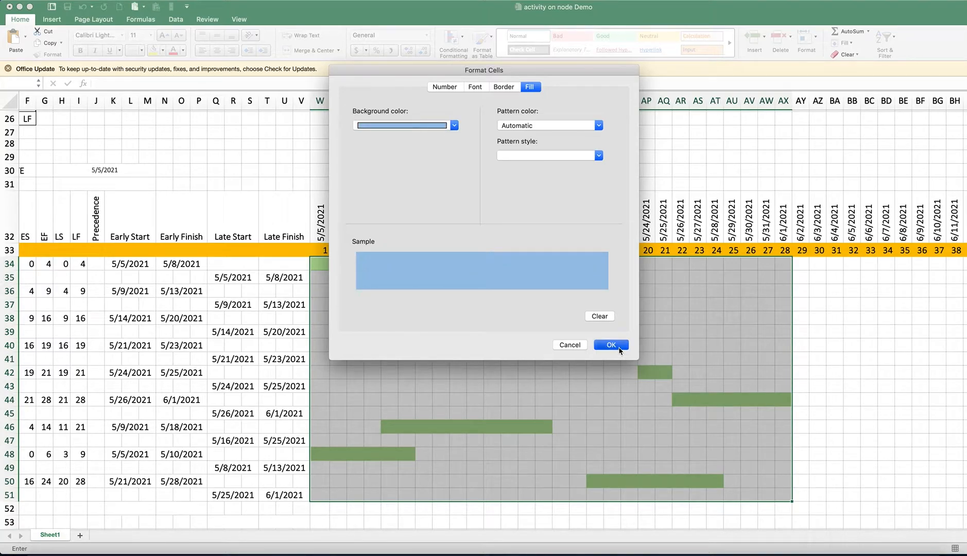
pyautogui.click(599, 212)
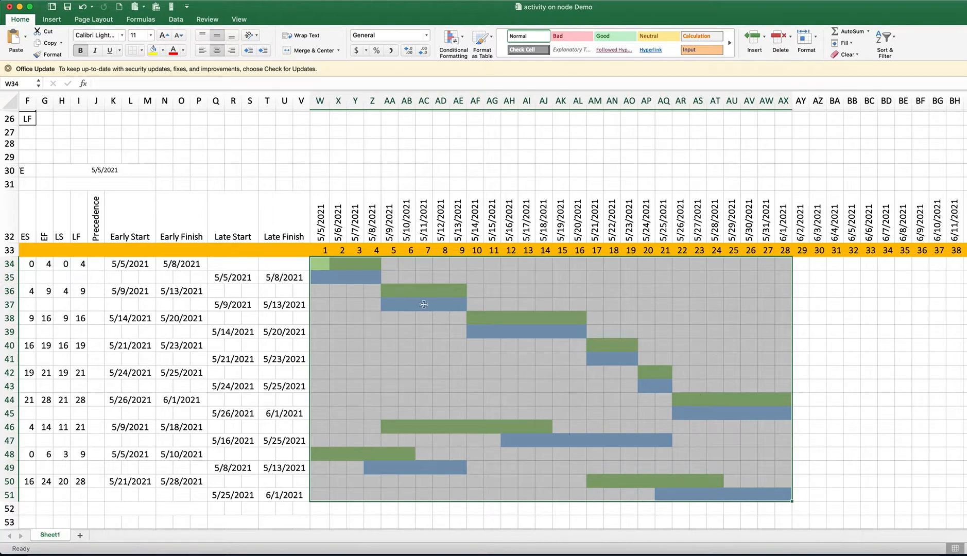
# Start a third conditional formatting rule for W34:AX51 with the Classic style and a formula determining the cells to format
pyautogui.click(463, 40)
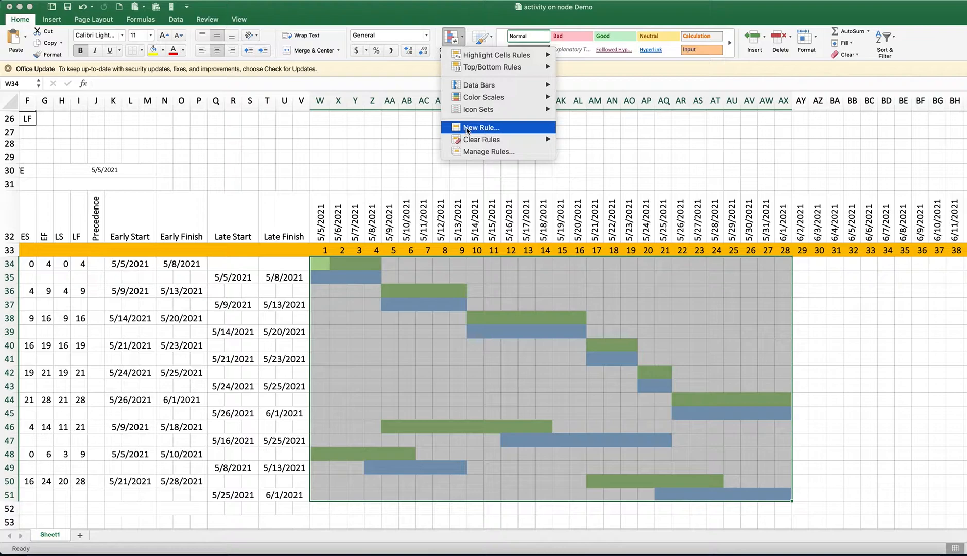
pyautogui.click(468, 130)
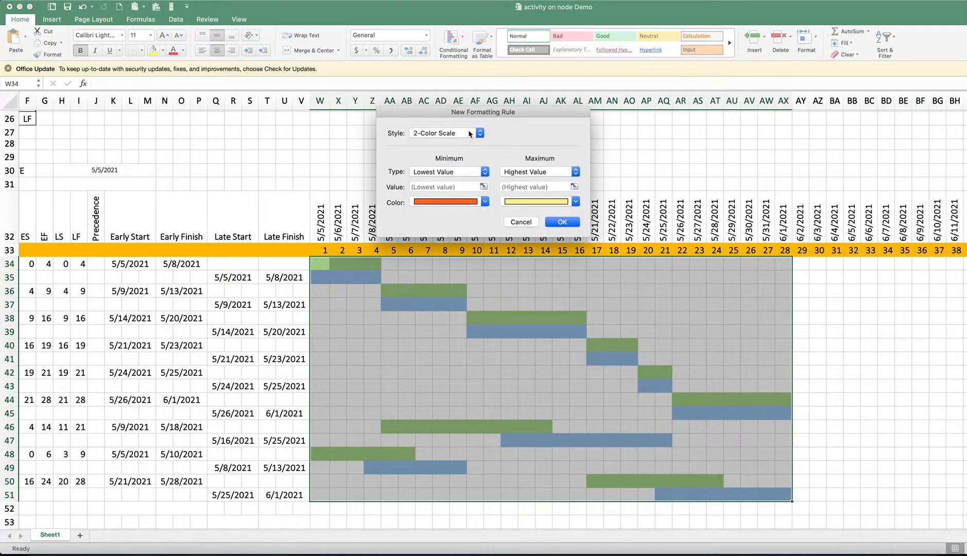
pyautogui.click(469, 132)
pyautogui.click(430, 170)
pyautogui.click(453, 159)
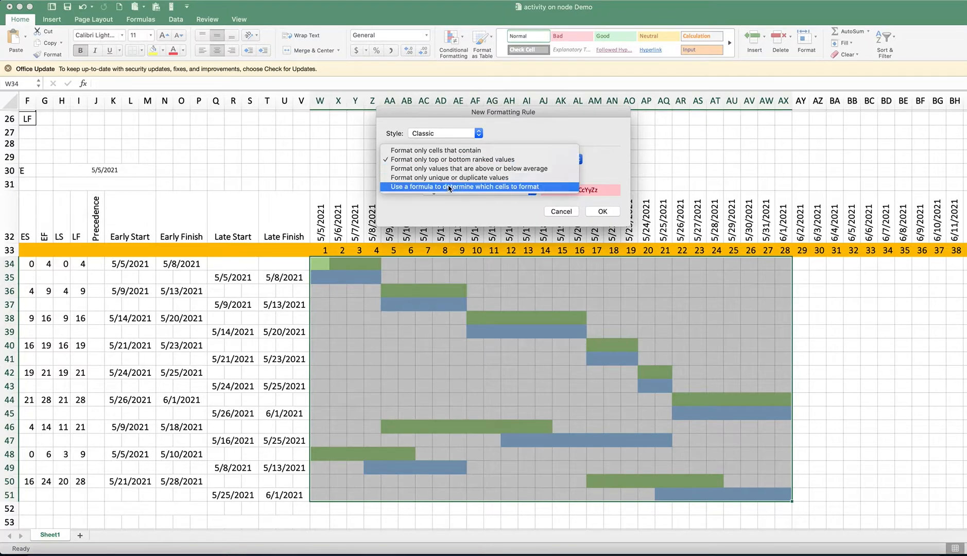
pyautogui.click(466, 188)
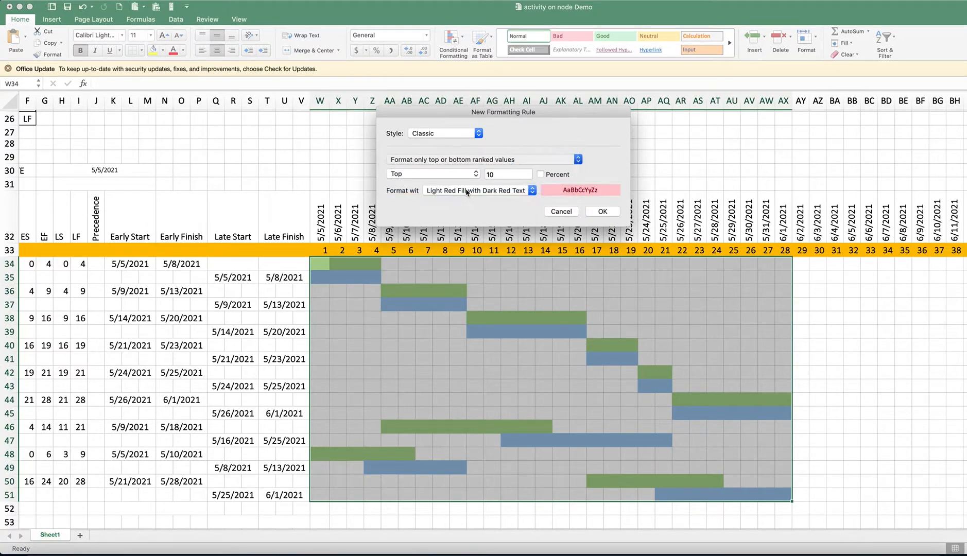
# Enter the rule formula =AND($W$32>=$N$34,$W$32<=$T$35) to compare the timeline date with the early finish and late finish
pyautogui.click(447, 175)
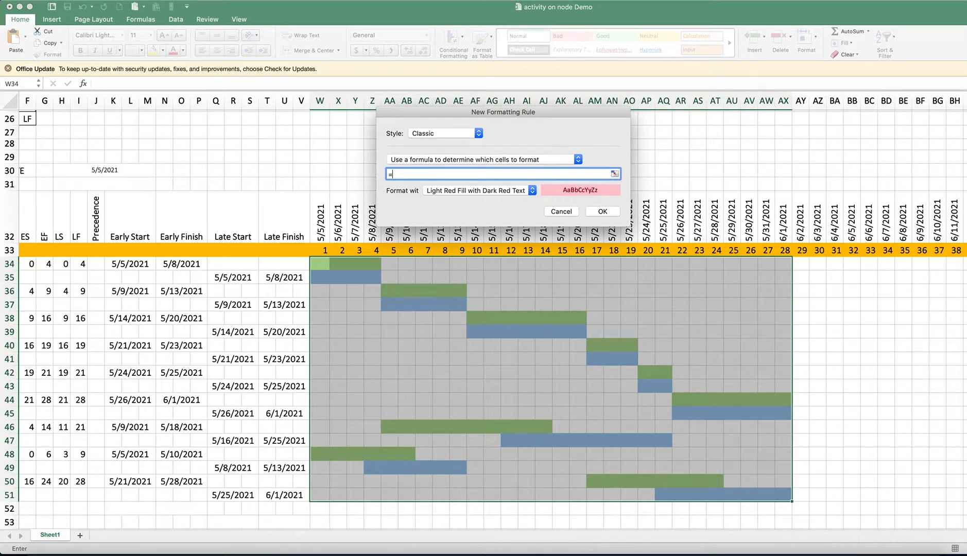
pyautogui.write('=AND(')
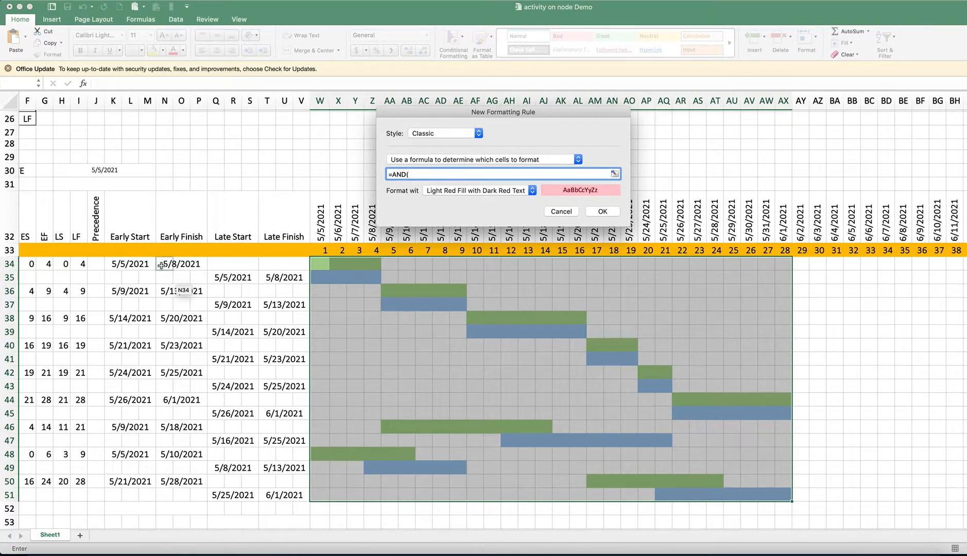
pyautogui.click(319, 231)
pyautogui.write('>=')
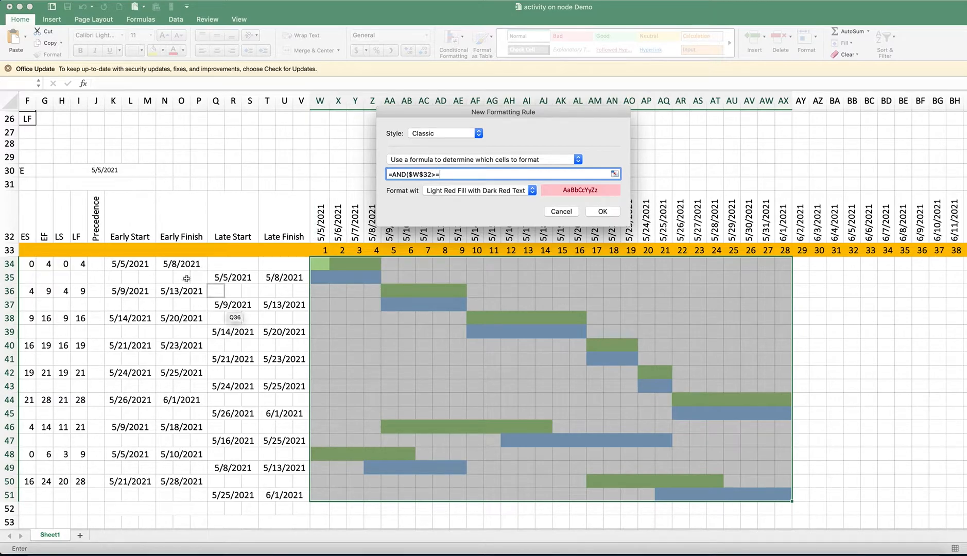
pyautogui.click(166, 264)
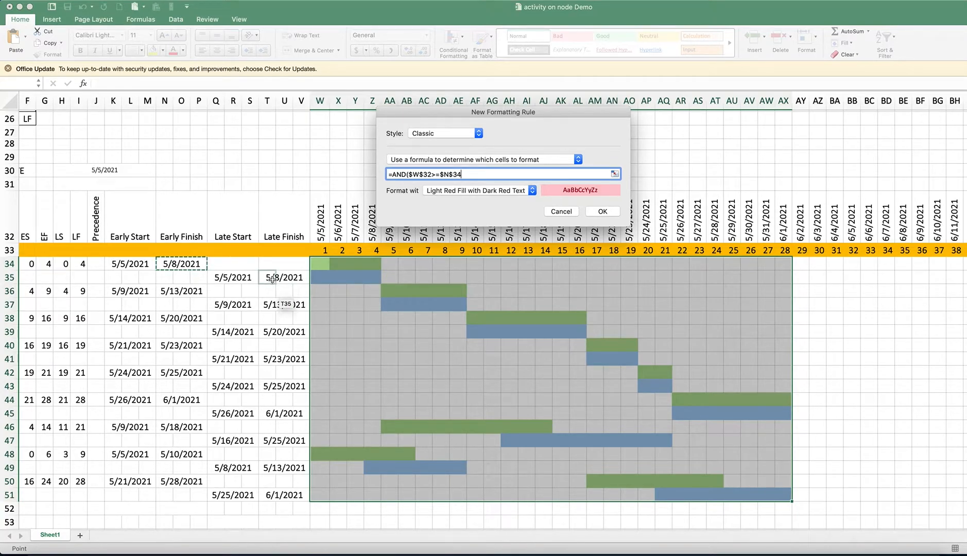
pyautogui.write(',')
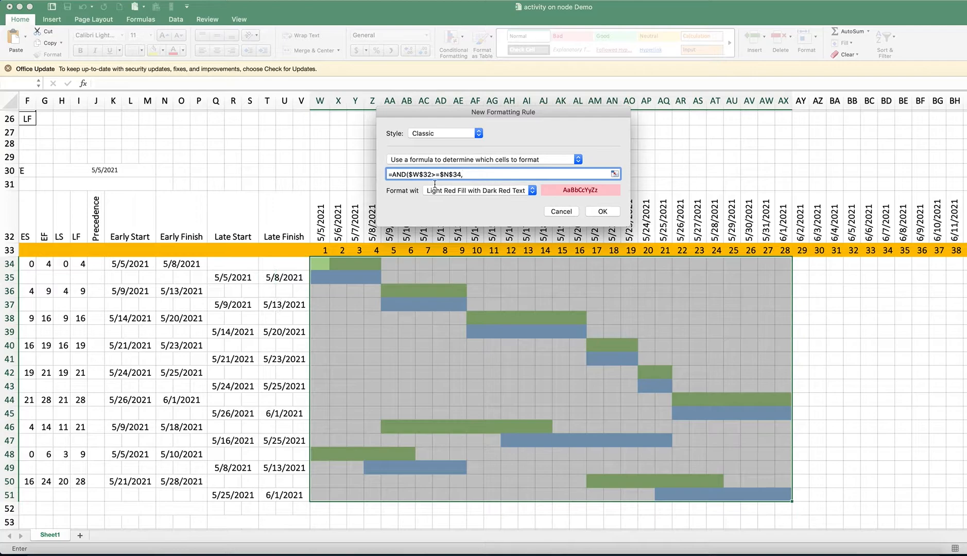
pyautogui.click(324, 228)
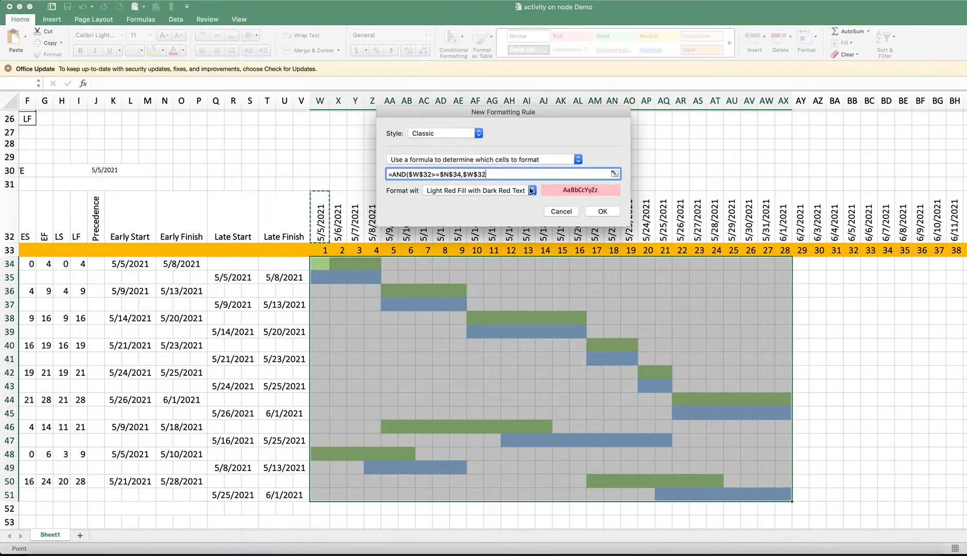
pyautogui.write('<=')
pyautogui.click(268, 278)
pyautogui.write(')')
# Change the absolute references in the third rule's formula to mixed ones so it reads =AND(W$32>=$N34,W$32<=$T35)
pyautogui.click(412, 174)
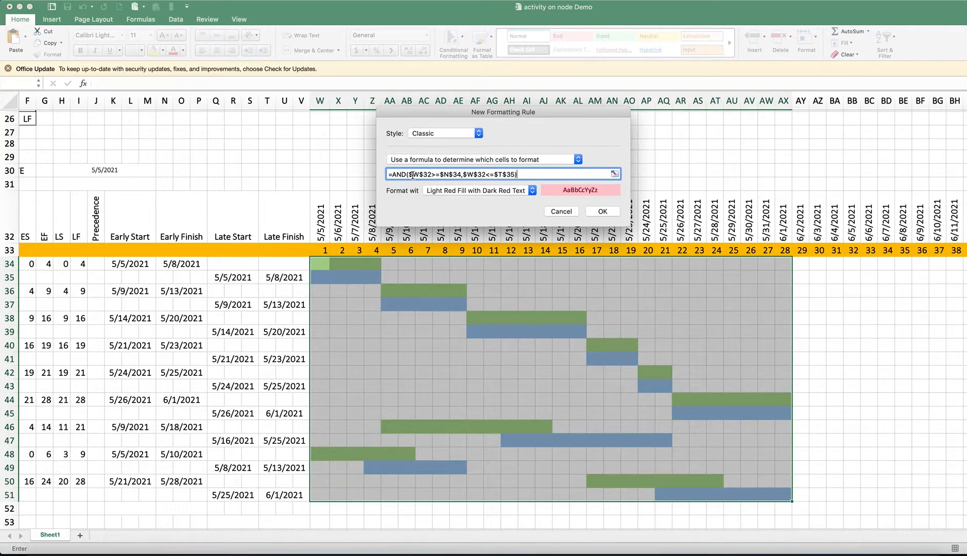
pyautogui.press('BackSpace')
pyautogui.press('Right')
pyautogui.press('Right')
pyautogui.press('Right')
pyautogui.press('Right')
pyautogui.press('Right')
pyautogui.press('Right')
pyautogui.press('Right')
pyautogui.press('Right')
pyautogui.press('Right')
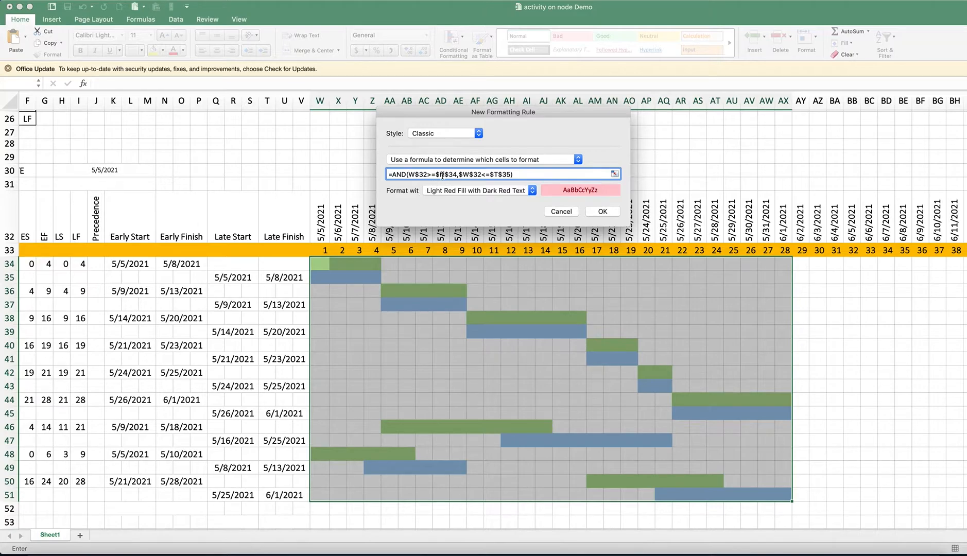
pyautogui.press('BackSpace')
pyautogui.click(459, 174)
pyautogui.press('BackSpace')
pyautogui.press('BackSpace')
# Give the third rule a custom format with the standard red background fill
pyautogui.click(517, 192)
pyautogui.click(472, 245)
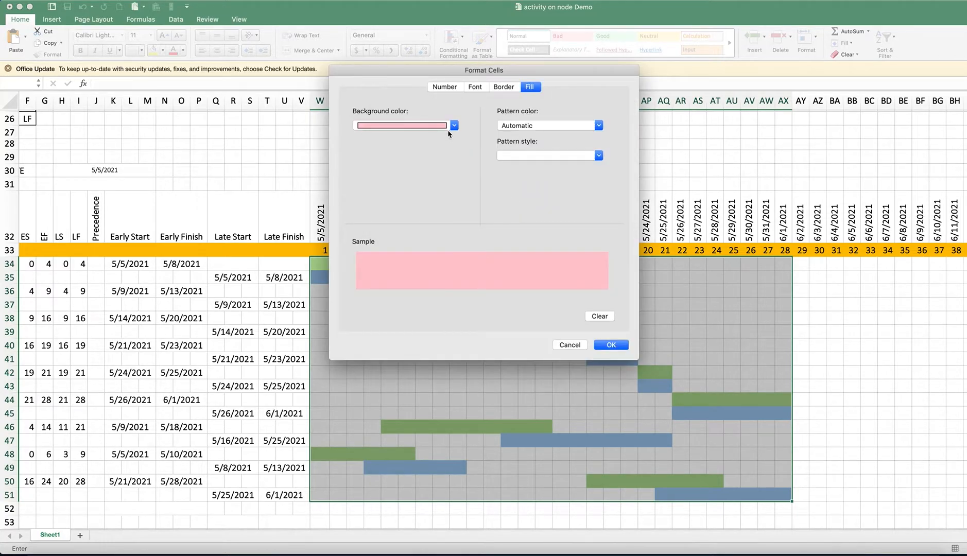
pyautogui.click(447, 127)
pyautogui.click(374, 239)
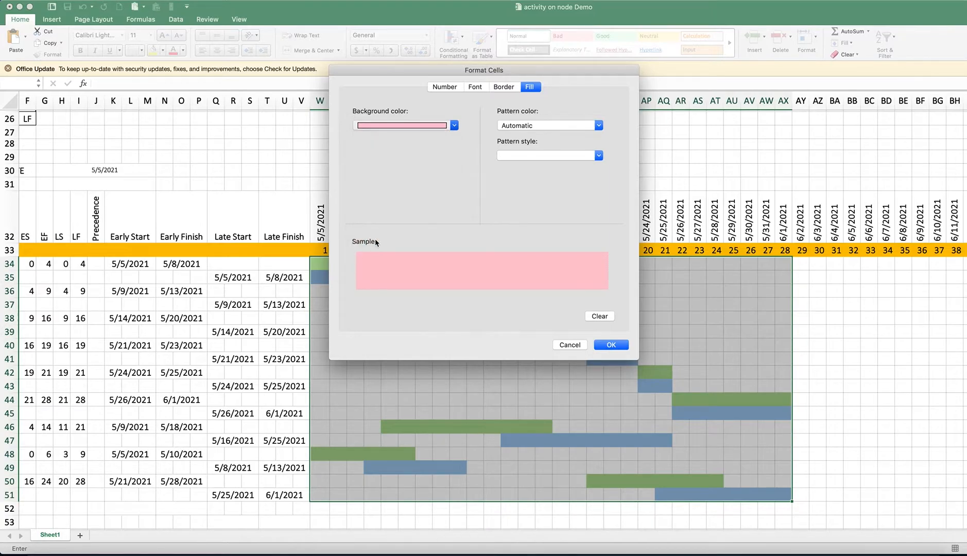
pyautogui.click(399, 128)
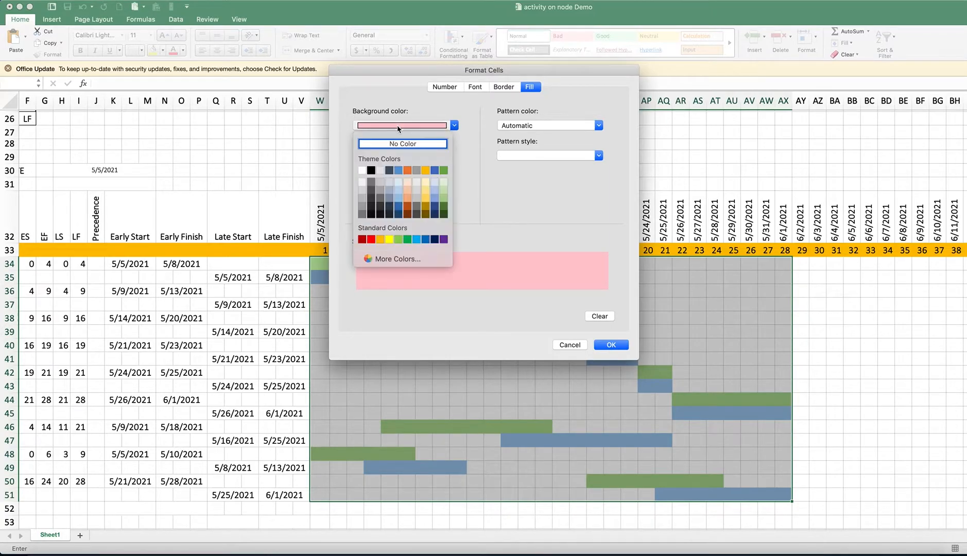
pyautogui.click(377, 240)
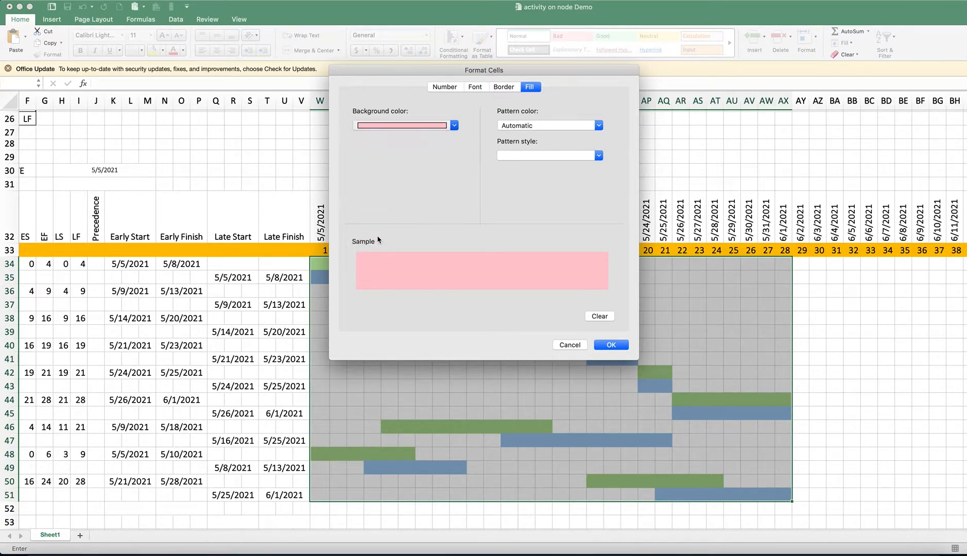
pyautogui.click(625, 347)
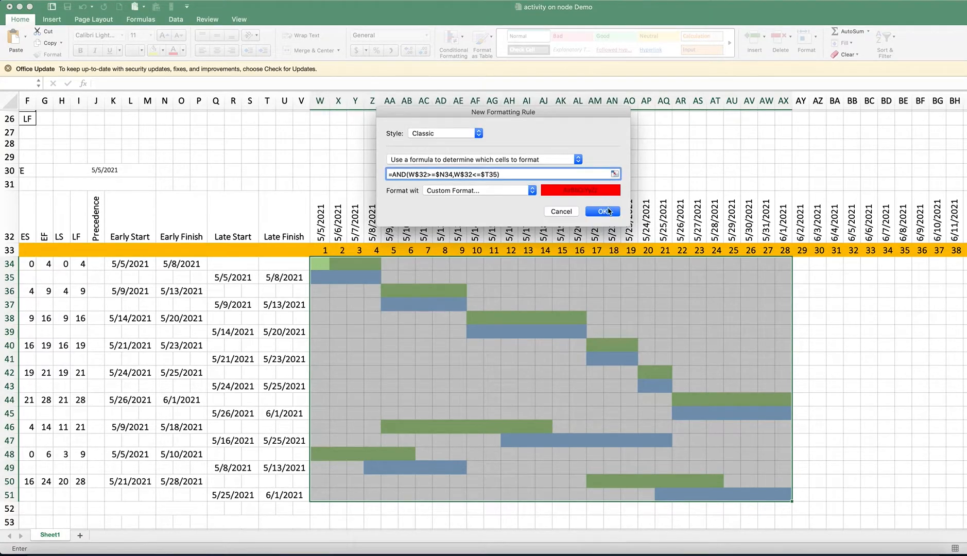
# Add +1 after $N34 in the rule formula and apply the rule to the chart area
pyautogui.click(461, 174)
pyautogui.write('+1')
pyautogui.click(601, 212)
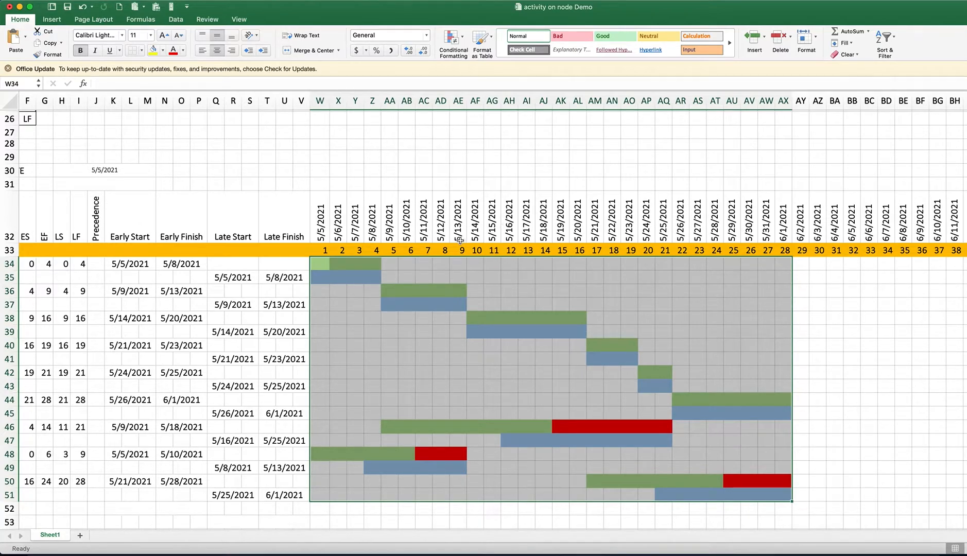
# Clear the day numbers beneath the timeline dates in row 33, from W33 to BH33
pyautogui.click(321, 251)
pyautogui.moveTo(321, 251); pyautogui.dragTo(407, 251)
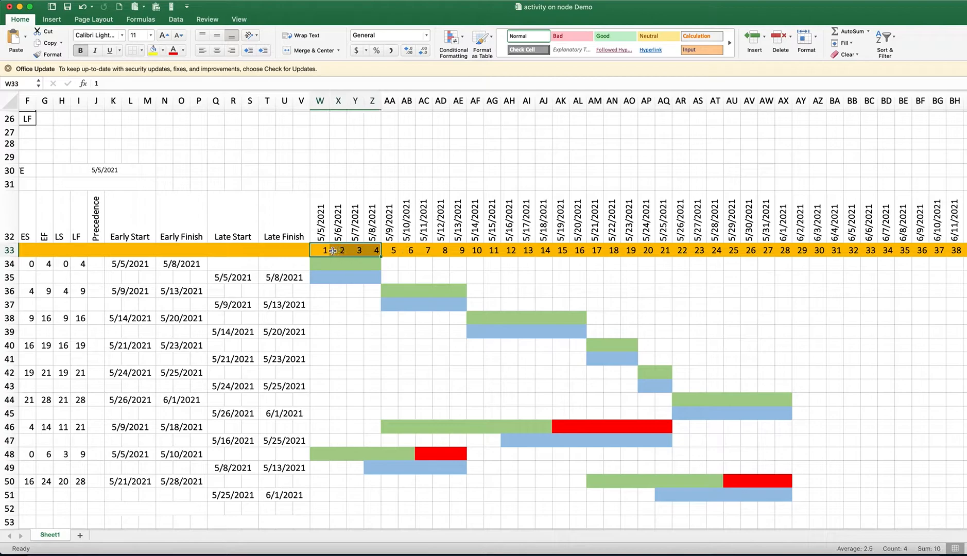
pyautogui.click(323, 251)
pyautogui.moveTo(324, 250); pyautogui.dragTo(956, 252)
pyautogui.moveTo(959, 251); pyautogui.dragTo(958, 252)
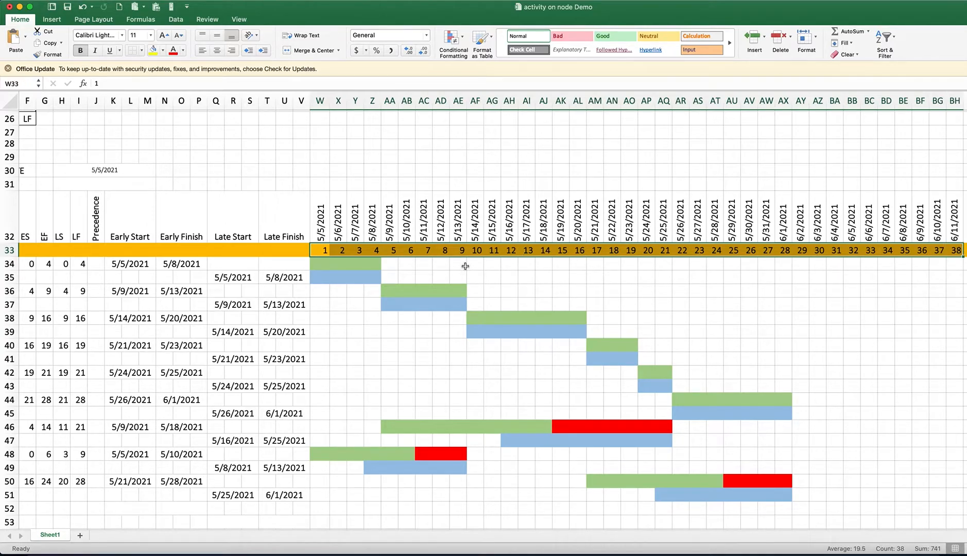
pyautogui.press('Delete')
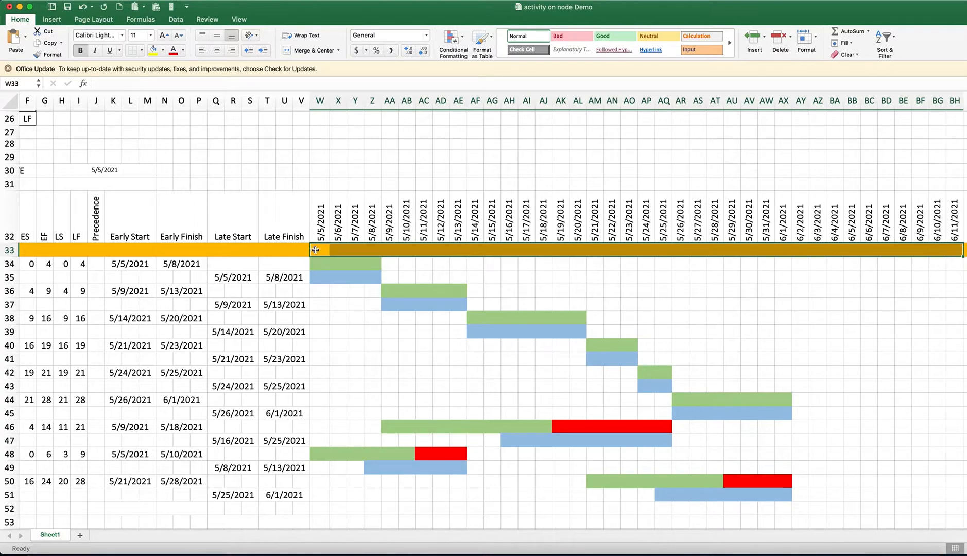
# Enter =TEXT(W32,"ddd") in W33 to show the weekday and fill it across row 33 to AX33
pyautogui.write('=')
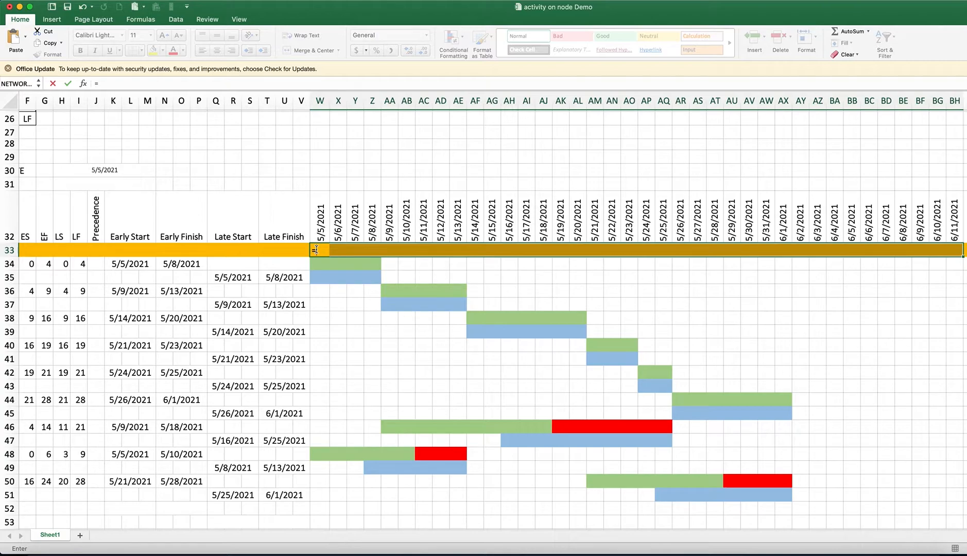
pyautogui.write('TEXT')
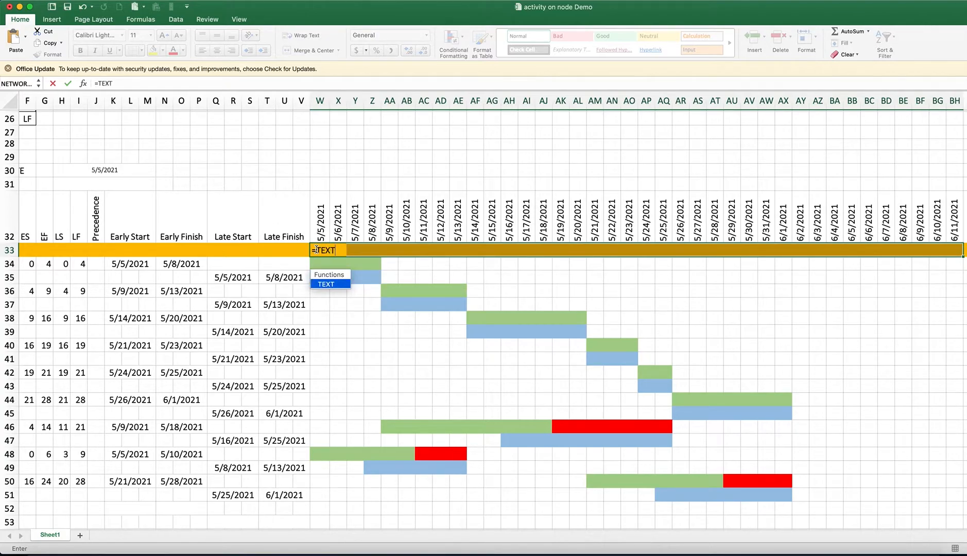
pyautogui.write('(')
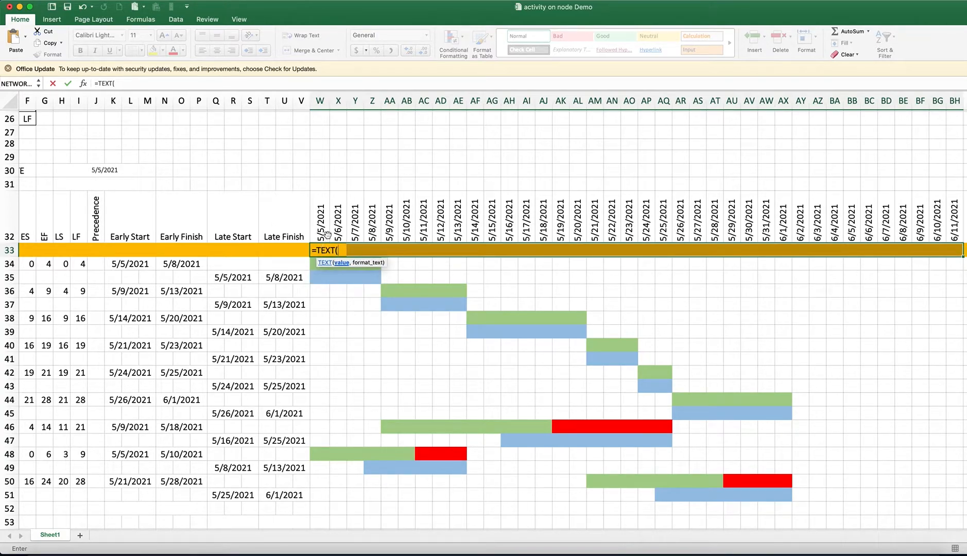
pyautogui.click(320, 229)
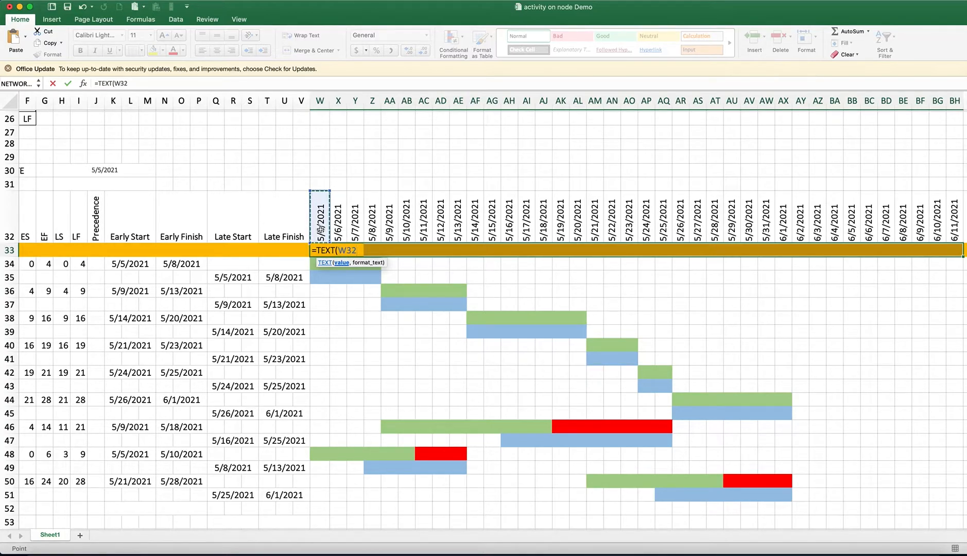
pyautogui.write(',"ddd"')
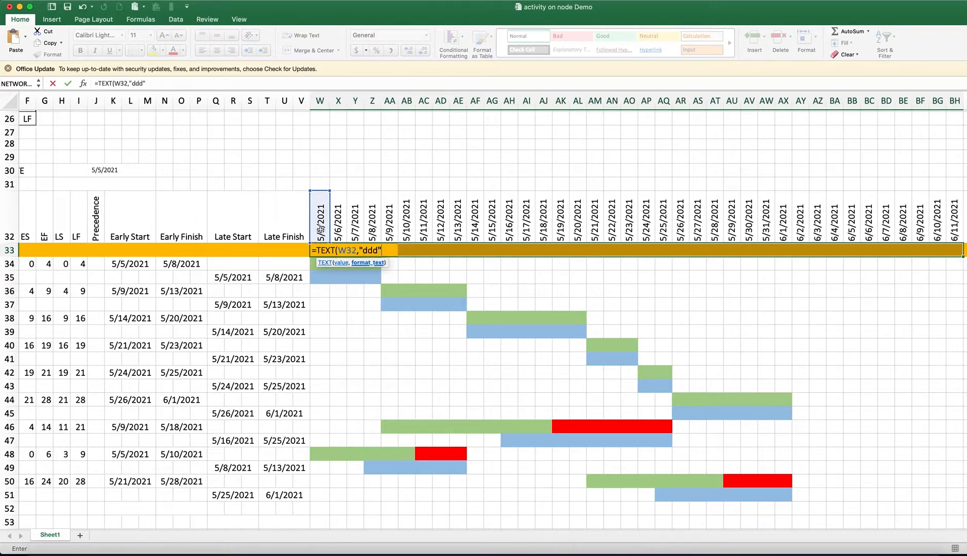
pyautogui.write(')')
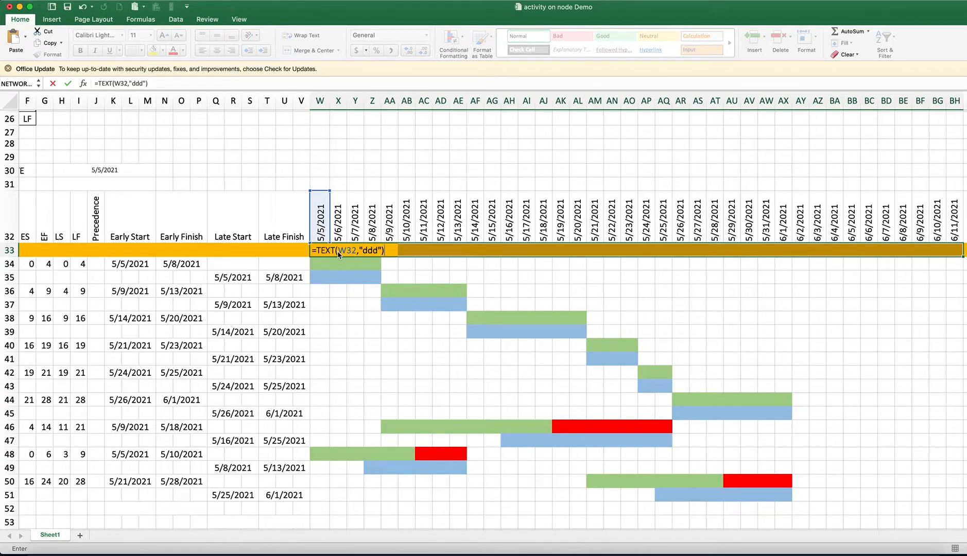
pyautogui.press('Return')
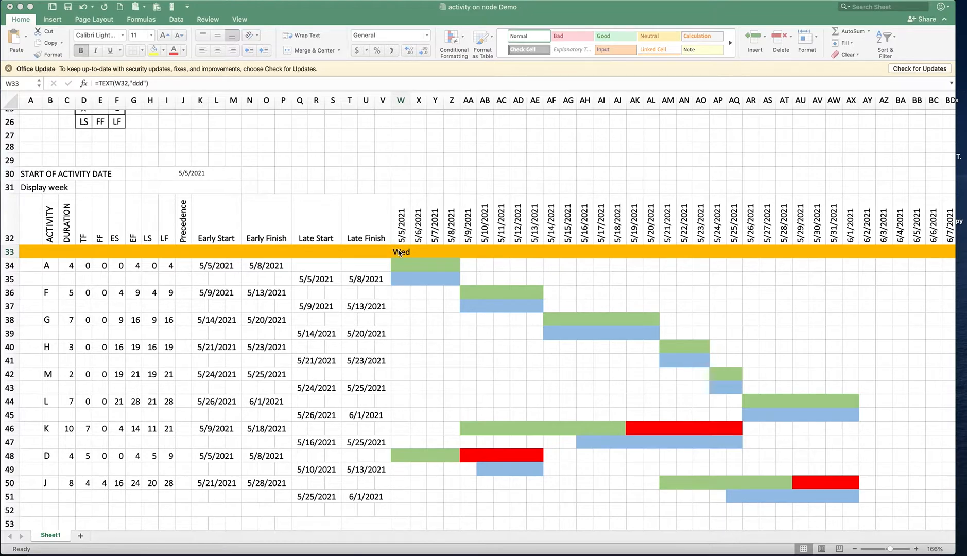
pyautogui.click(399, 252)
pyautogui.moveTo(418, 260); pyautogui.dragTo(858, 261)
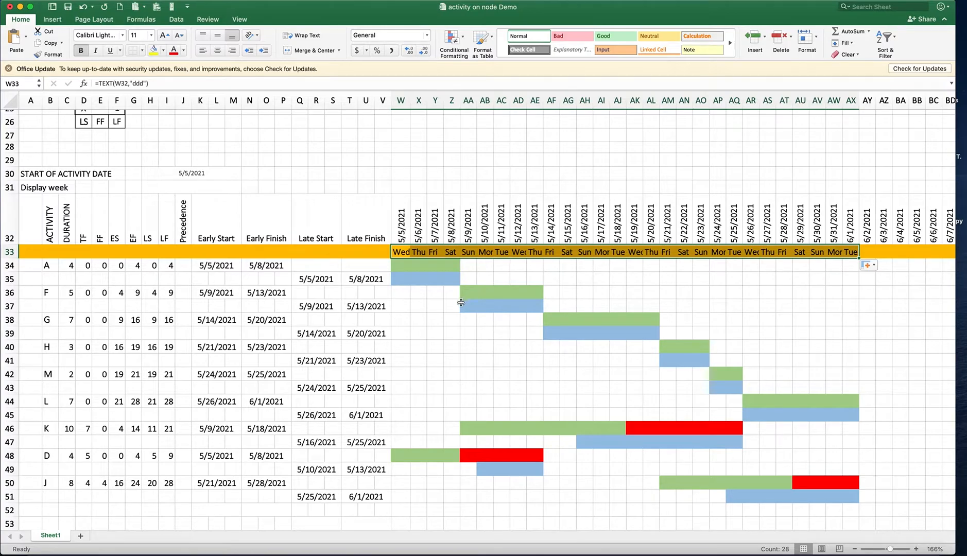
# Change W33's formula to =LEFT(TEXT(W32,"ddd"),1) for a one-letter weekday and fill it across to AX33
pyautogui.doubleClick(404, 252)
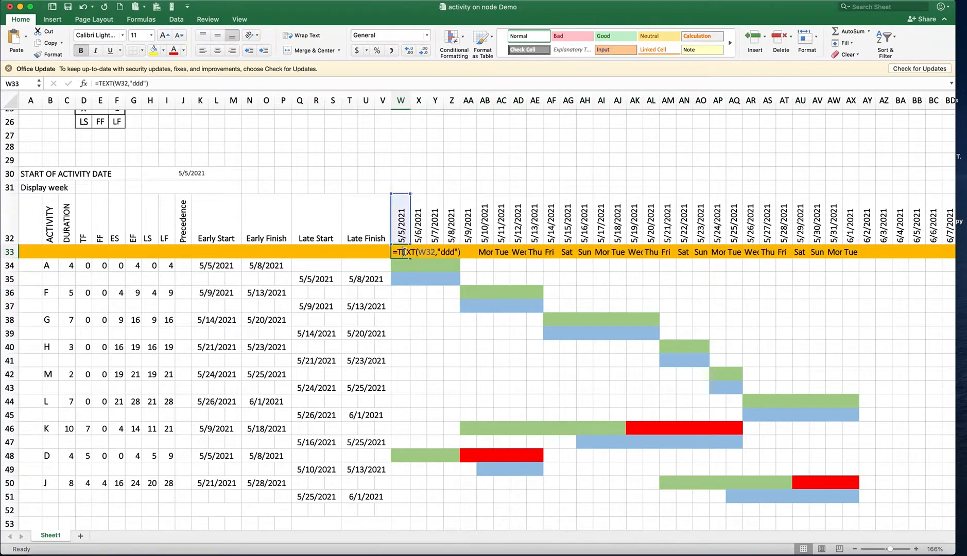
pyautogui.click(401, 253)
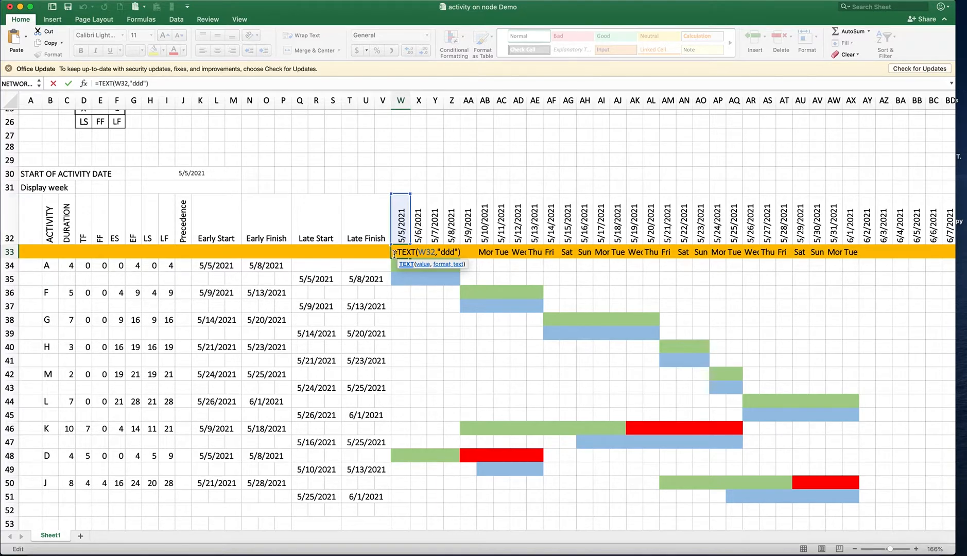
pyautogui.click(398, 252)
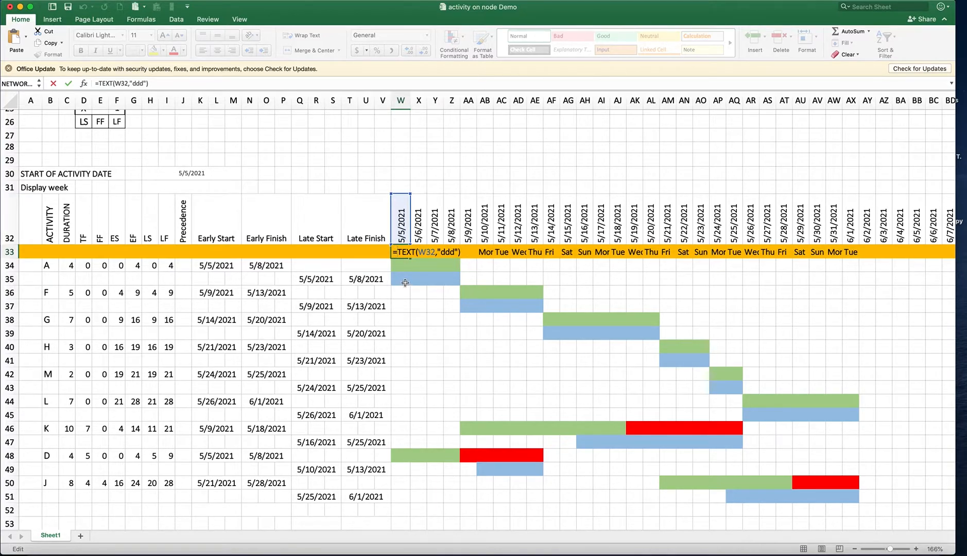
pyautogui.write('LEF')
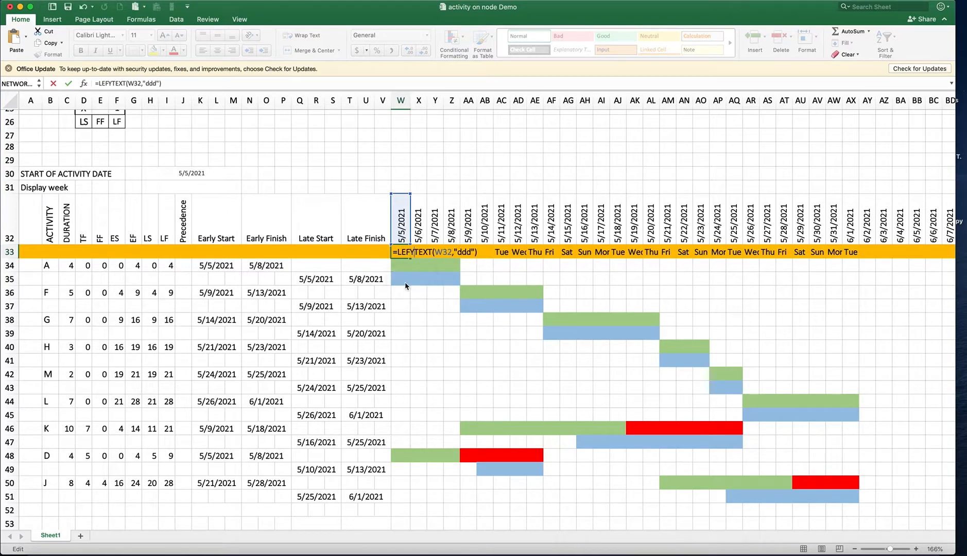
pyautogui.write('T(')
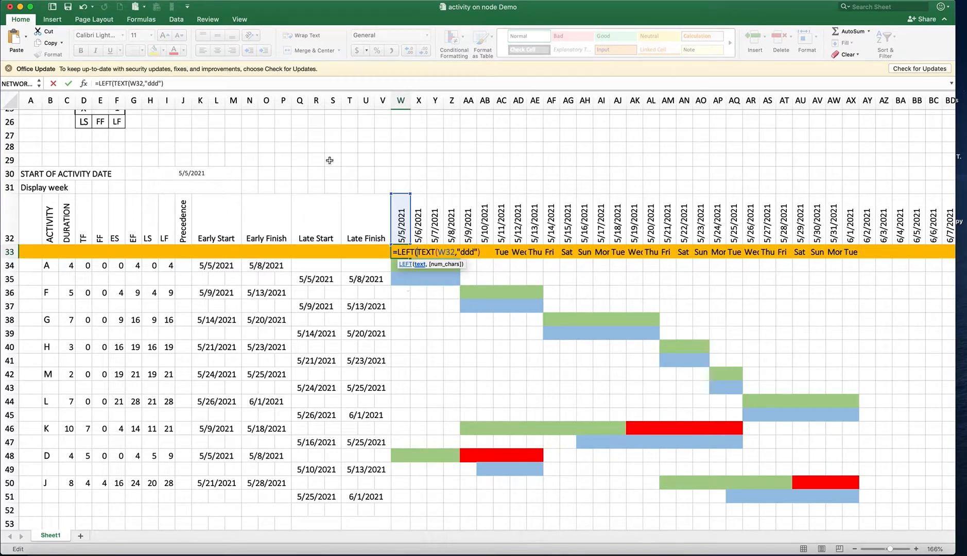
pyautogui.click(481, 251)
pyautogui.write(',1)')
pyautogui.press('Return')
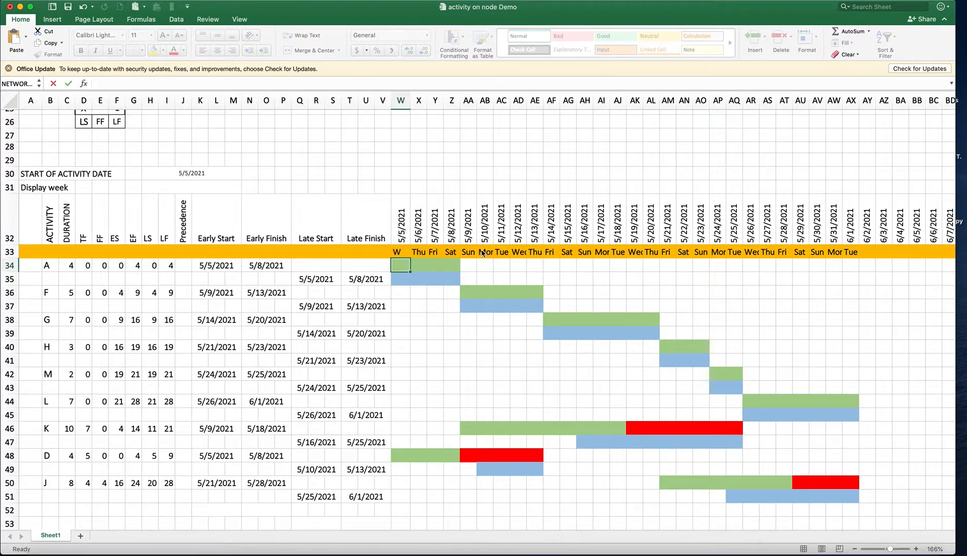
pyautogui.click(404, 252)
pyautogui.moveTo(409, 259); pyautogui.dragTo(856, 271)
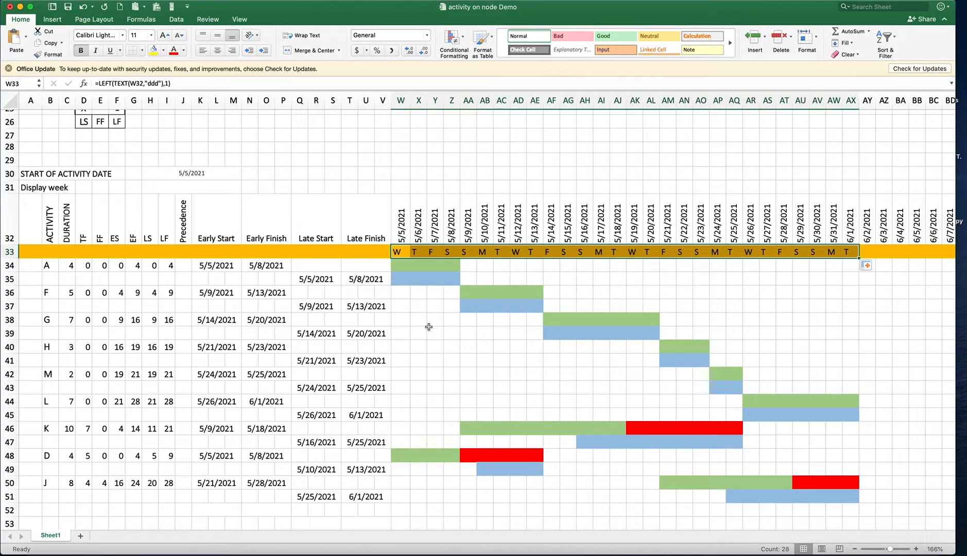
# Set the start of activity date to 5/3/2021
pyautogui.click(408, 187)
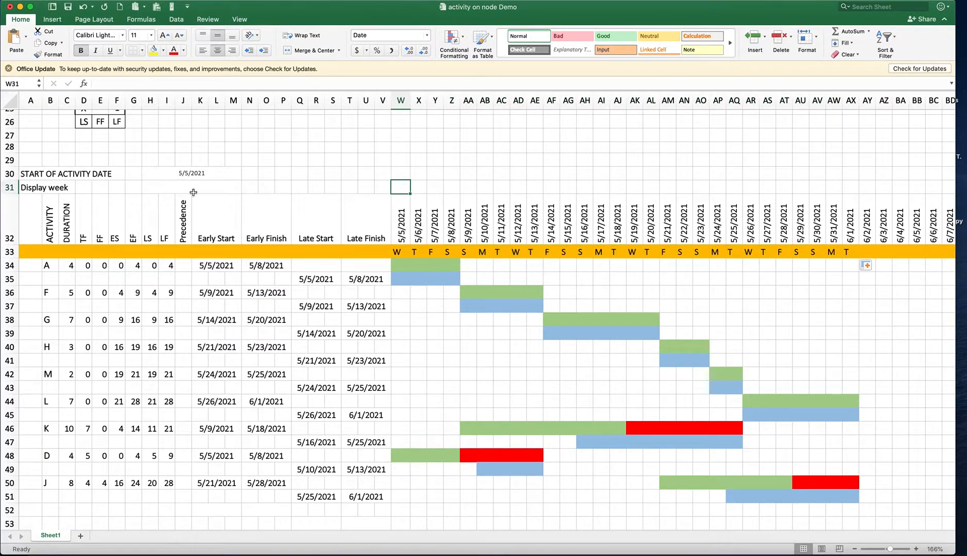
pyautogui.click(189, 175)
pyautogui.doubleClick(189, 175)
pyautogui.press('BackSpace')
pyautogui.write('3')
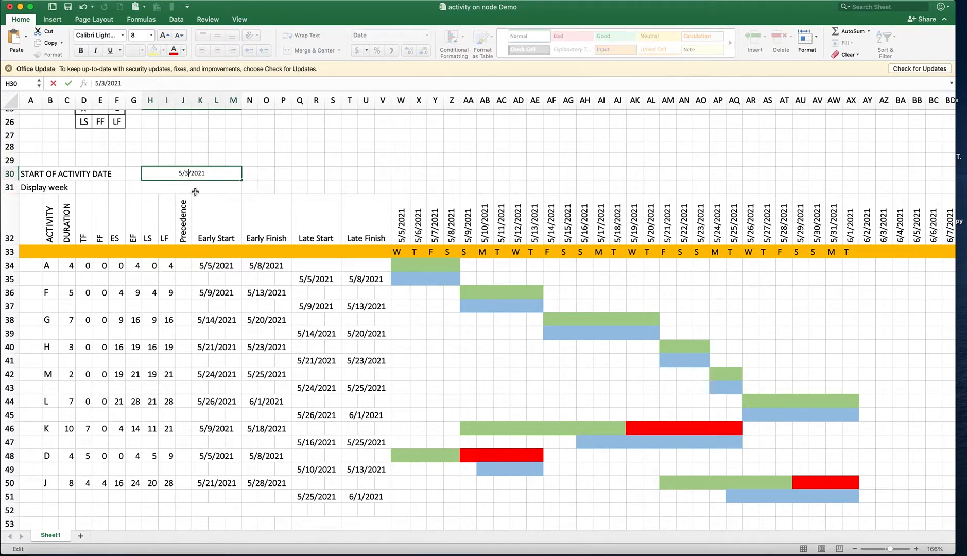
pyautogui.press('Return')
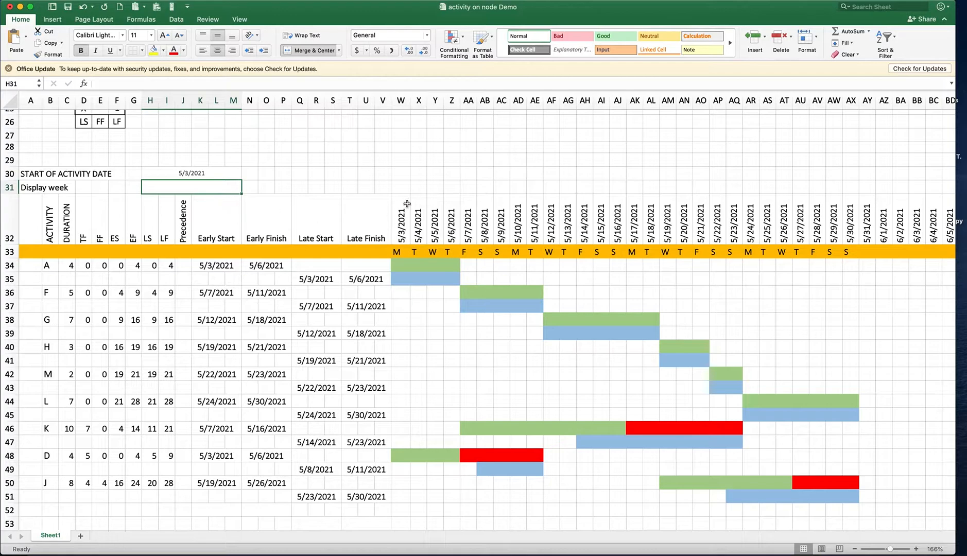
# Merge cells W31 to AC31 above the first seven timeline dates
pyautogui.moveTo(401, 188); pyautogui.dragTo(509, 189)
pyautogui.rightClick(405, 185)
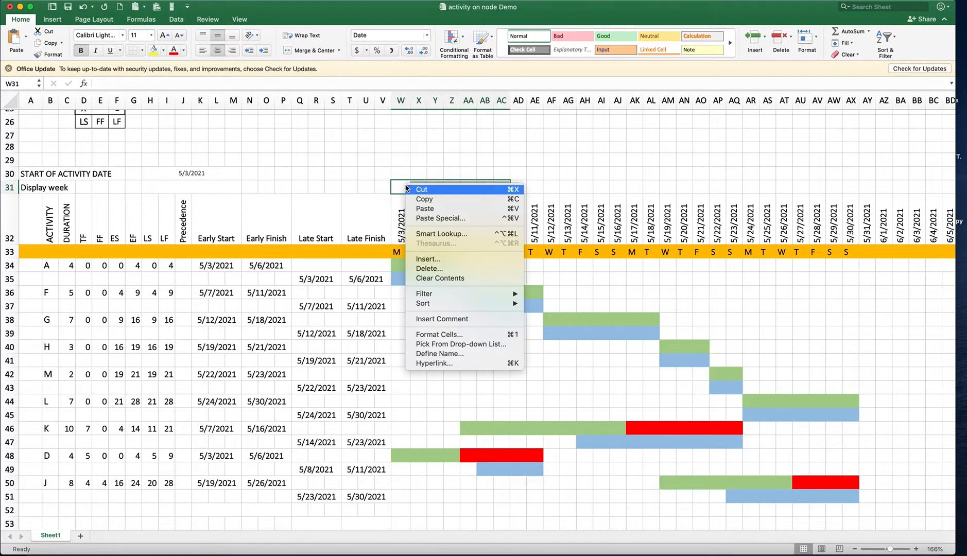
pyautogui.click(460, 336)
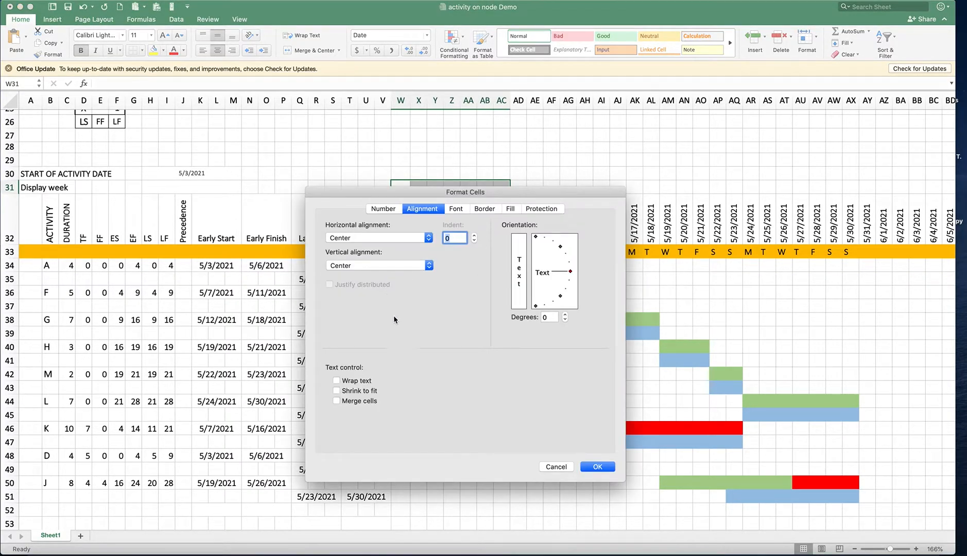
pyautogui.click(336, 400)
pyautogui.click(597, 465)
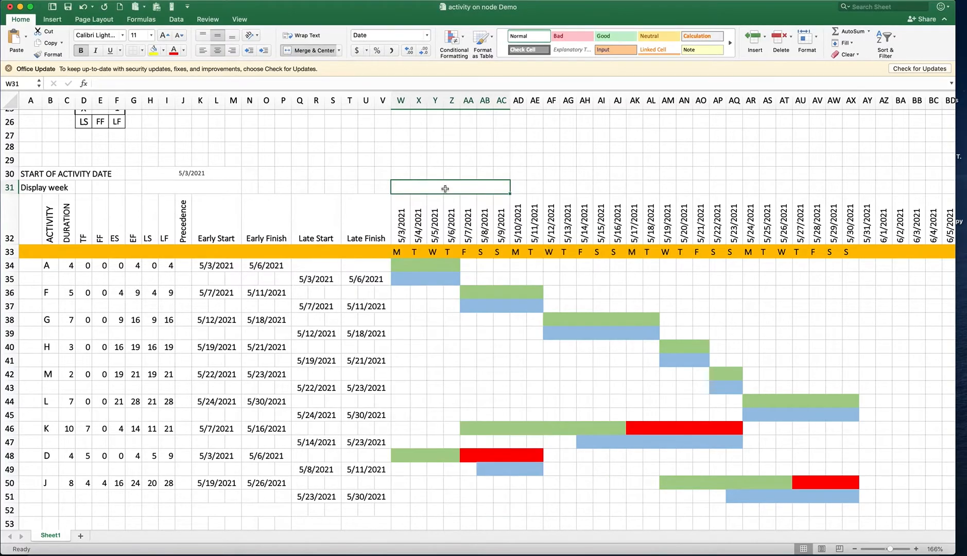
# Enter =W32 in the merged cell W31 to show the first week's starting date
pyautogui.write('=')
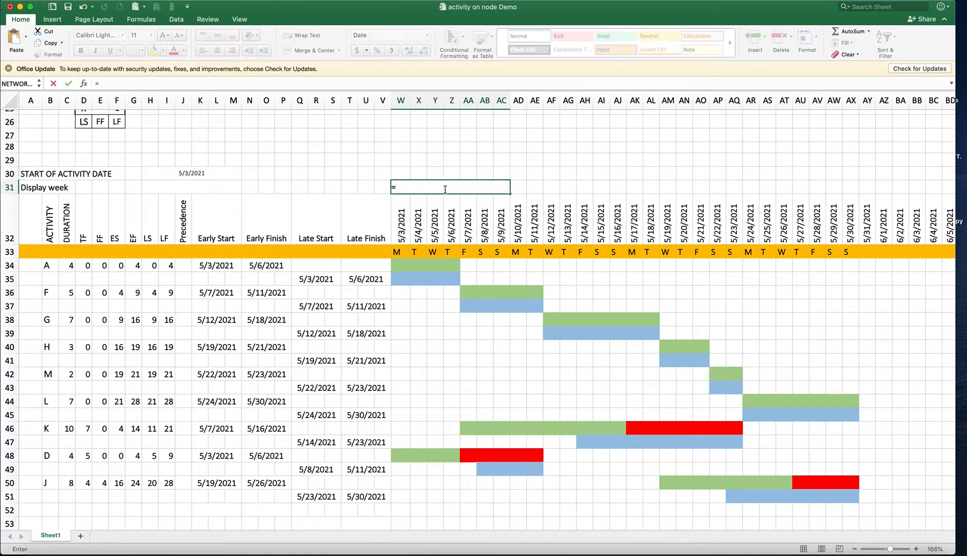
pyautogui.click(404, 224)
pyautogui.press('Return')
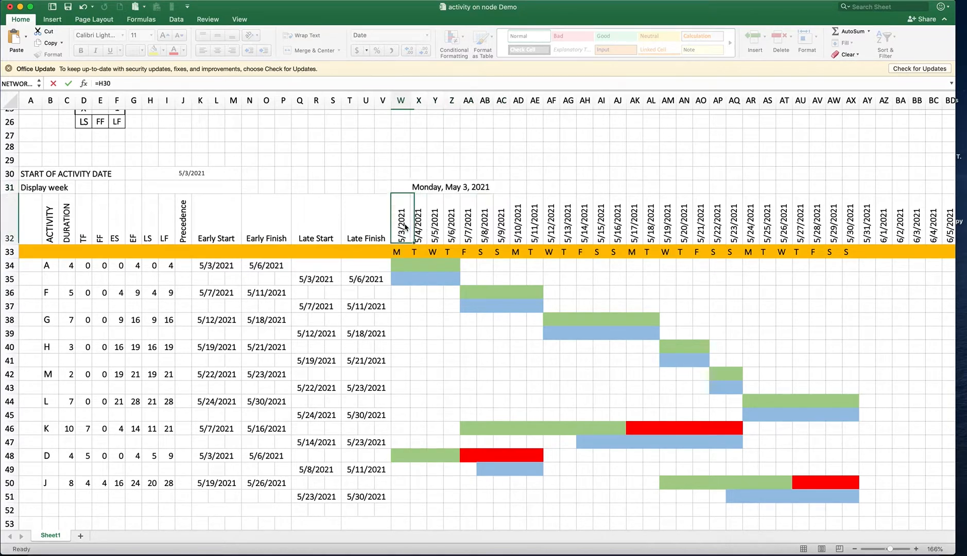
# Format the merged W31 cell as a date with the long type *Wednesday, March 14, 2012
pyautogui.rightClick(473, 190)
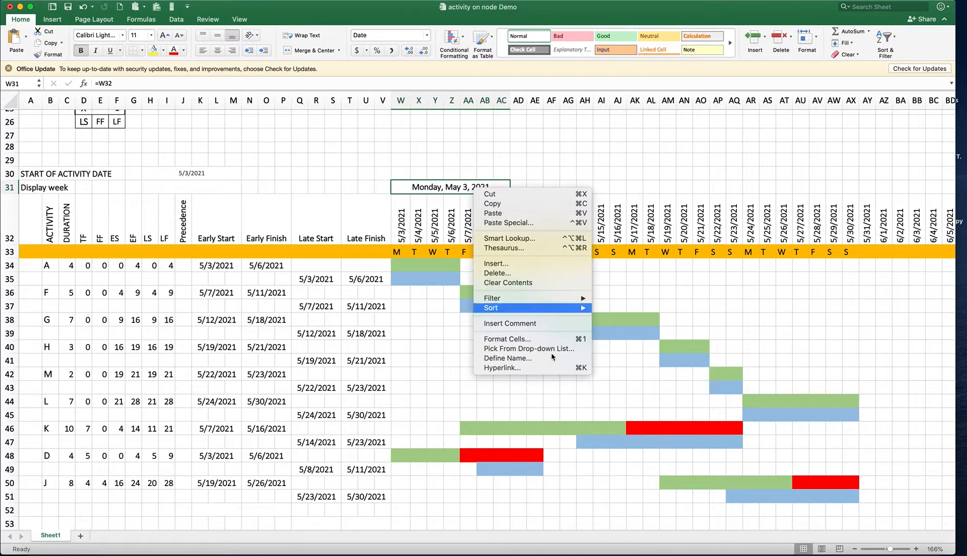
pyautogui.click(520, 340)
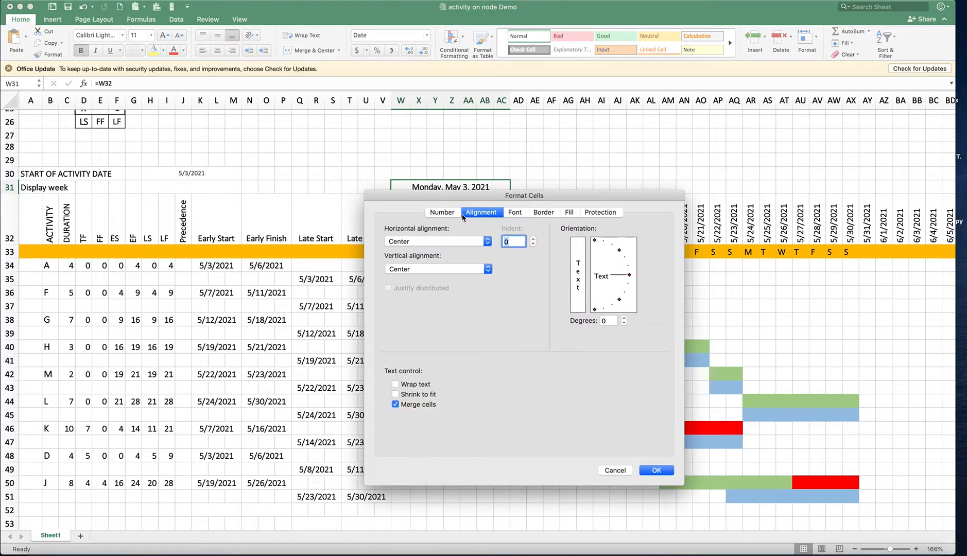
pyautogui.click(443, 212)
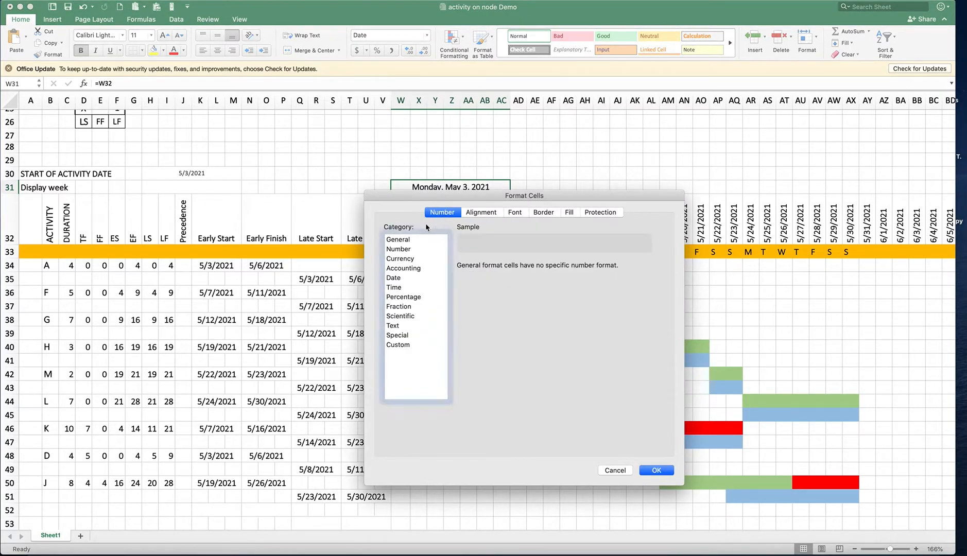
pyautogui.click(399, 286)
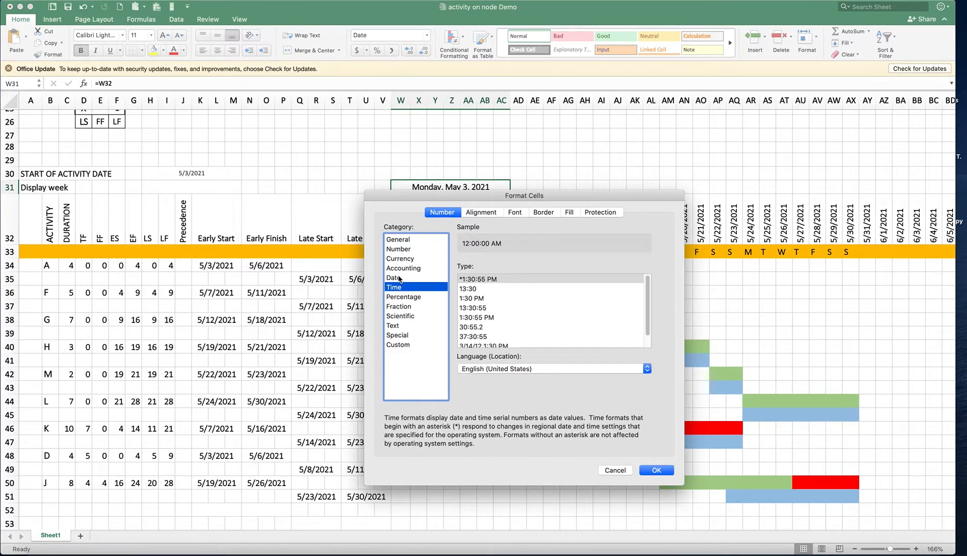
pyautogui.click(399, 278)
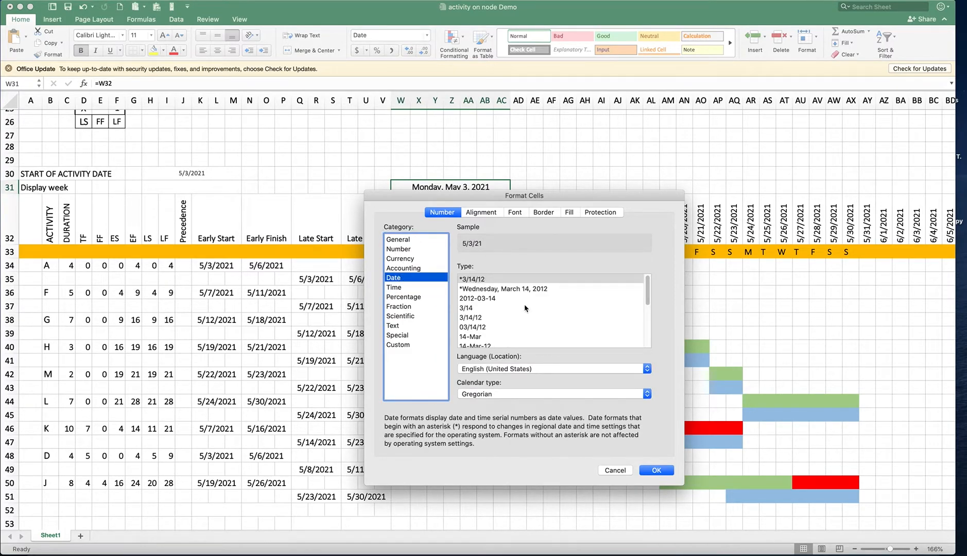
pyautogui.click(499, 291)
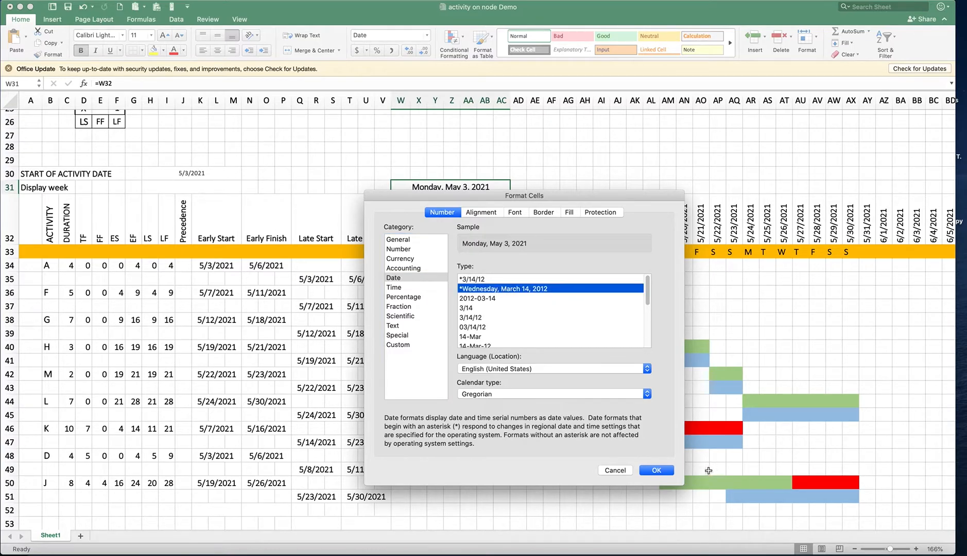
pyautogui.click(657, 470)
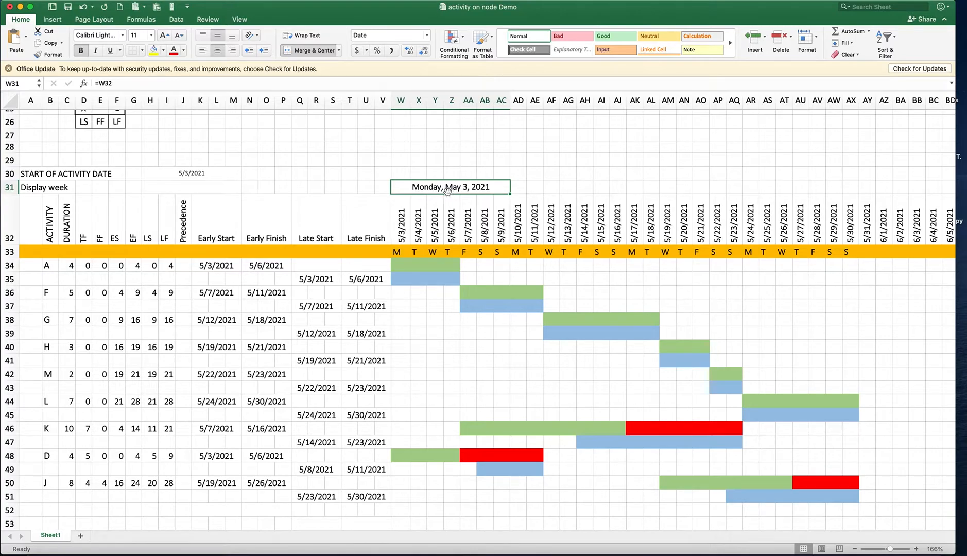
# Copy the merged week heading in W31 to AD31, AK31 and AR31 to label the following three weeks
pyautogui.moveTo(467, 194); pyautogui.dragTo(411, 204)
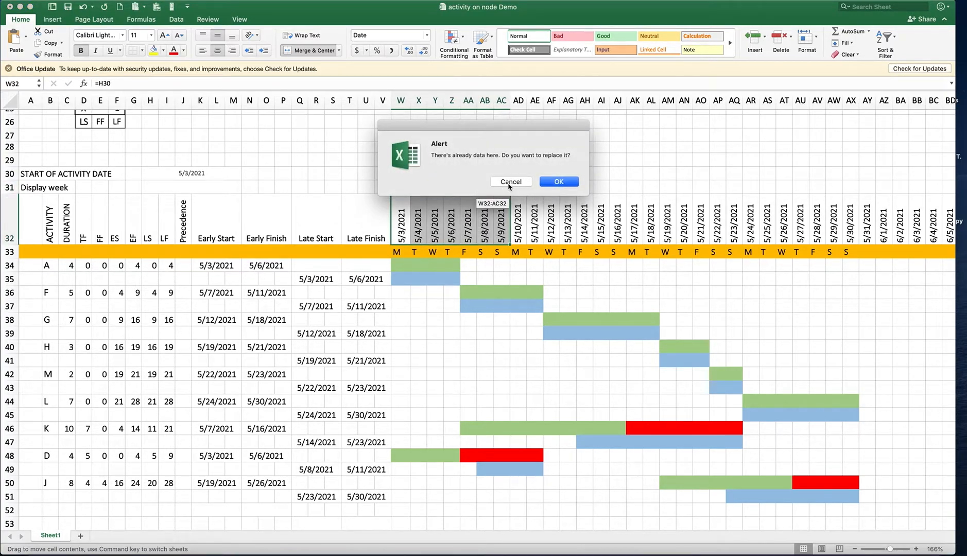
pyautogui.click(509, 181)
pyautogui.press('super+c')
pyautogui.click(534, 187)
pyautogui.click(518, 190)
pyautogui.press('super+v')
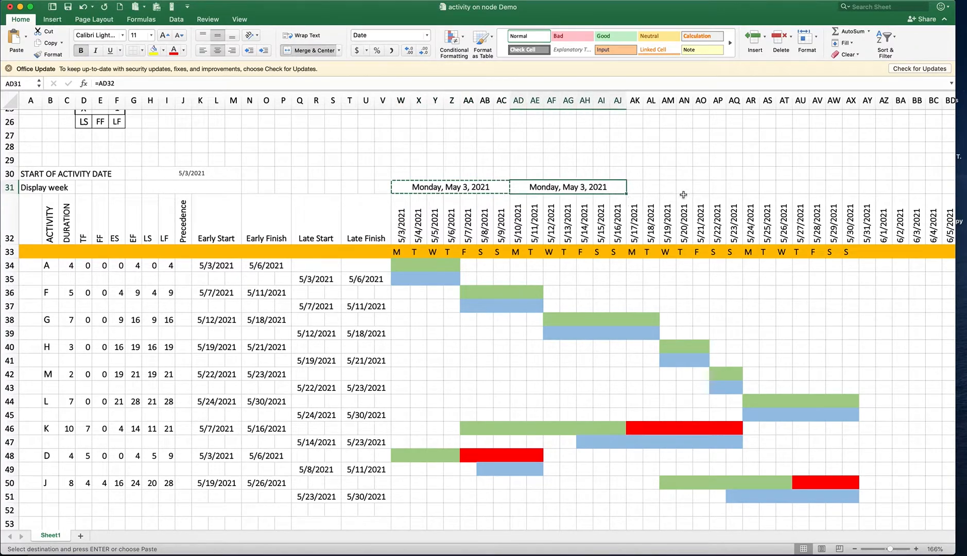
pyautogui.click(638, 188)
pyautogui.press('super+v')
pyautogui.click(750, 188)
pyautogui.press('super+v')
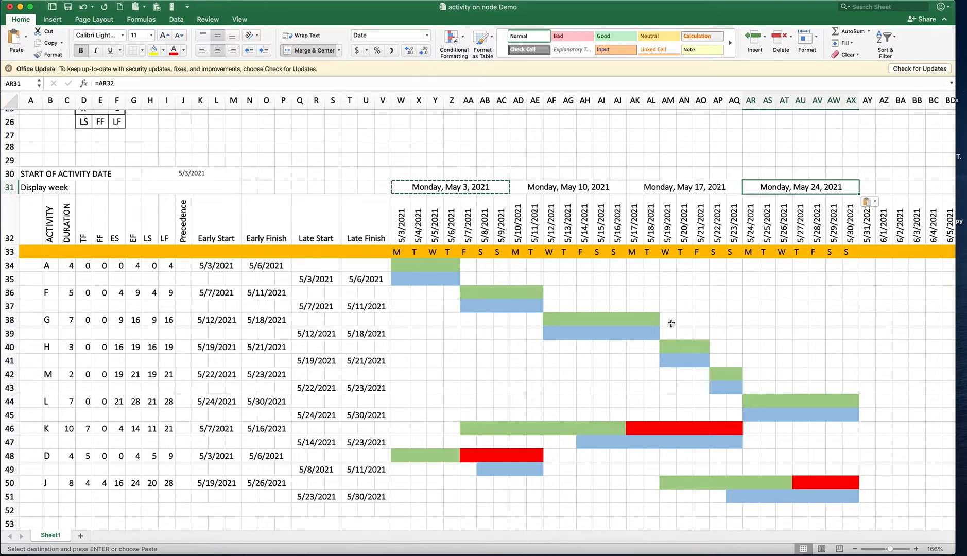
# Enter 1 as the display week in H31
pyautogui.moveTo(47, 191); pyautogui.dragTo(72, 189)
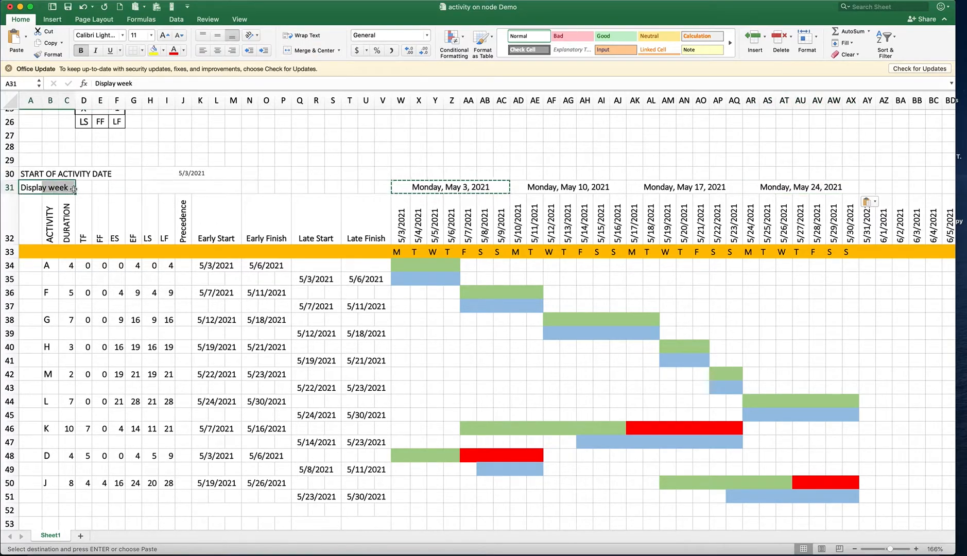
pyautogui.click(183, 186)
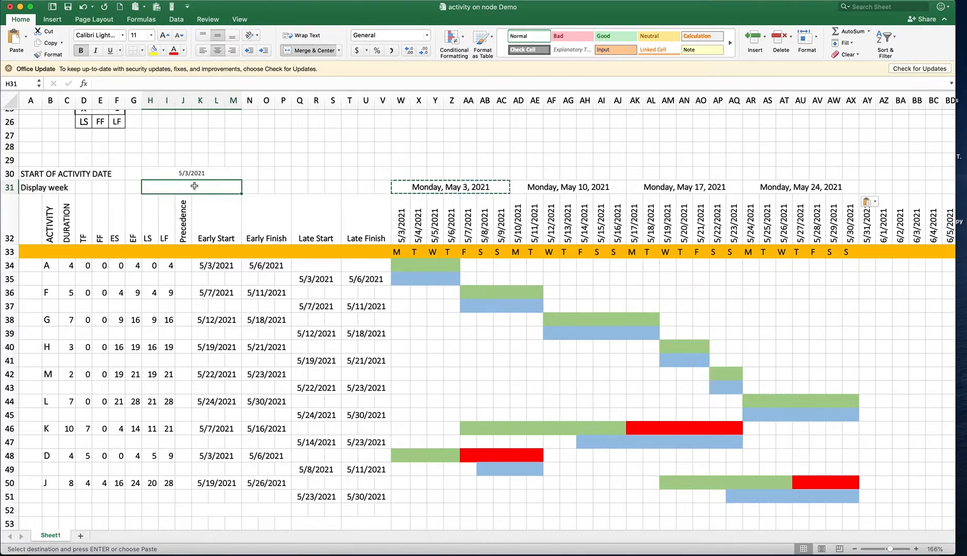
pyautogui.write('1')
pyautogui.click(280, 185)
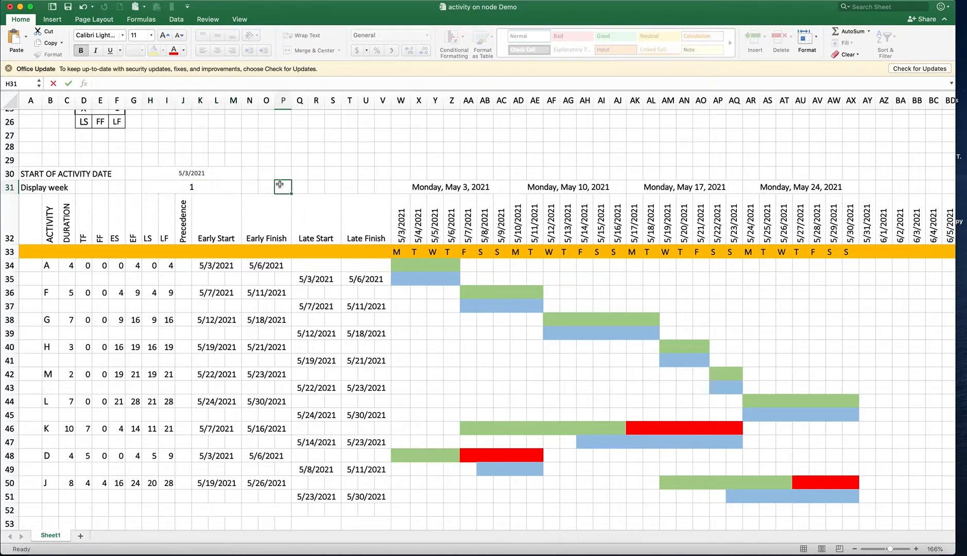
# Change the first timeline date's formula in W32 to =$H$30+(H31-1)*7 so it follows the display week
pyautogui.doubleClick(403, 221)
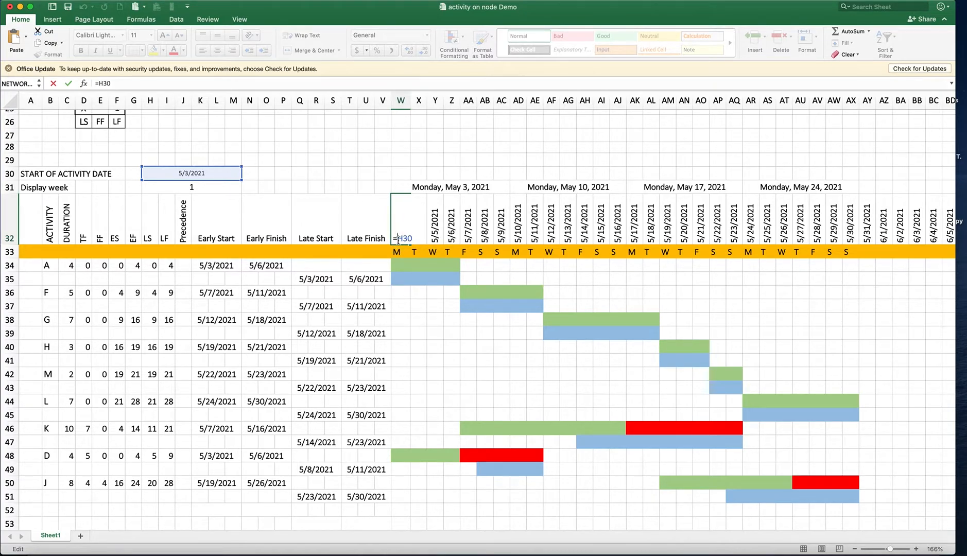
pyautogui.click(397, 238)
pyautogui.write('$')
pyautogui.press('Right')
pyautogui.write('$30+')
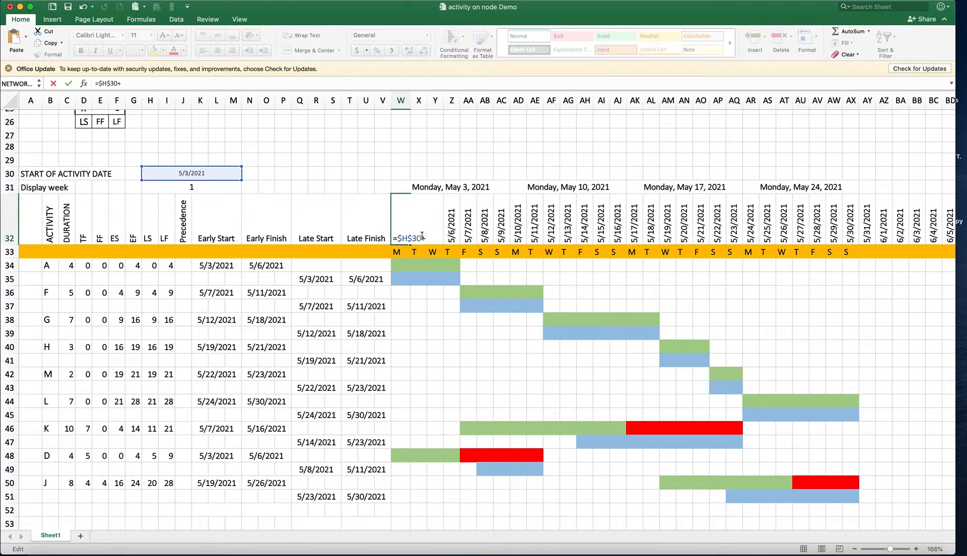
pyautogui.write('(')
pyautogui.click(198, 188)
pyautogui.write('-1')
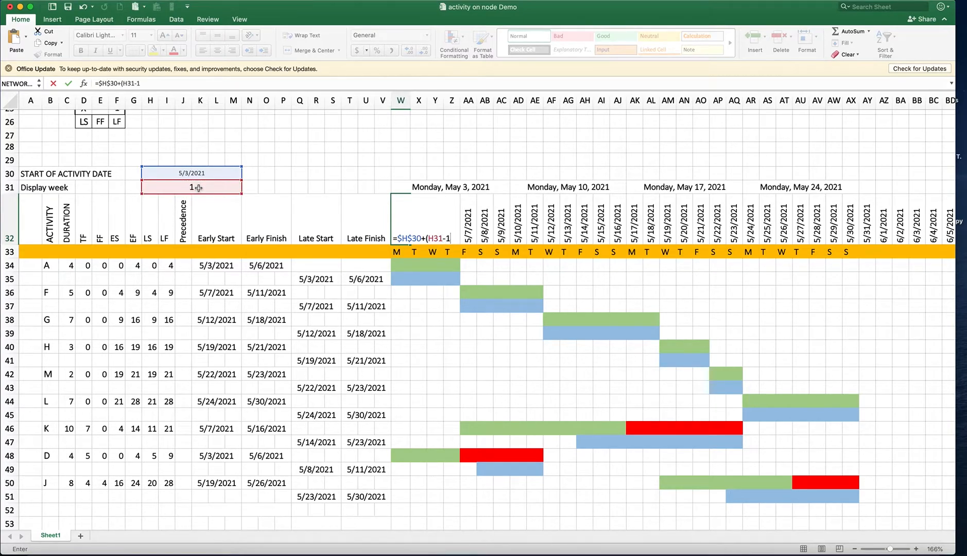
pyautogui.write(')*7')
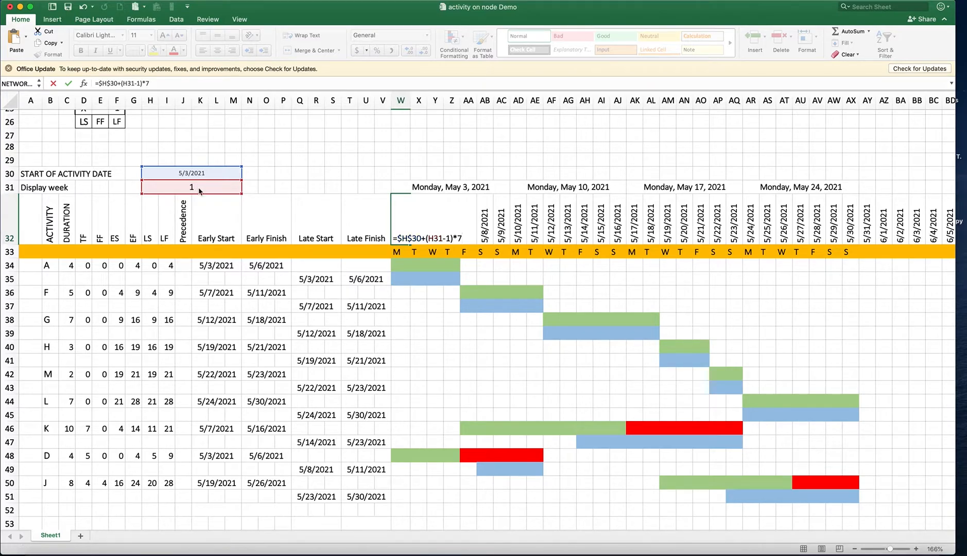
pyautogui.press('Return')
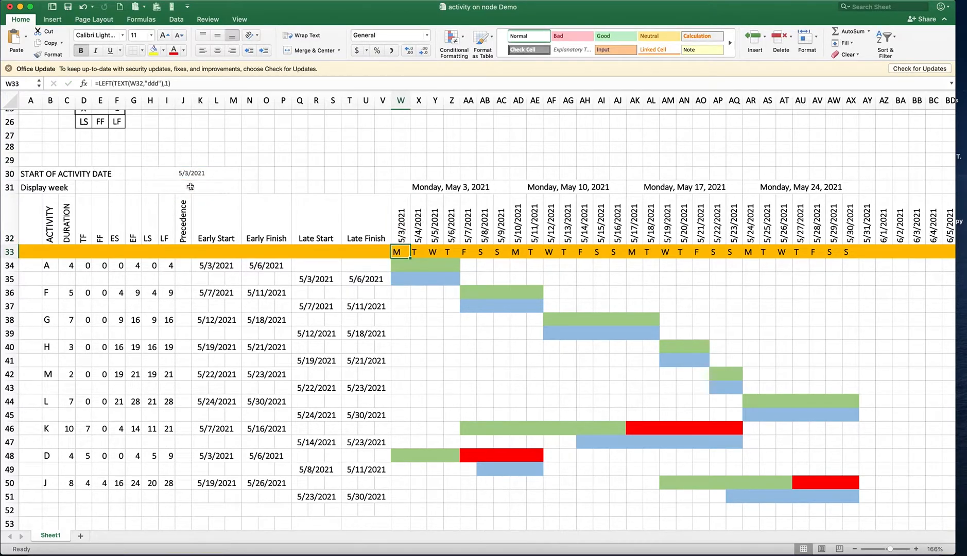
# Test the timeline with display week 0 in H31 and return the value to 1
pyautogui.click(191, 187)
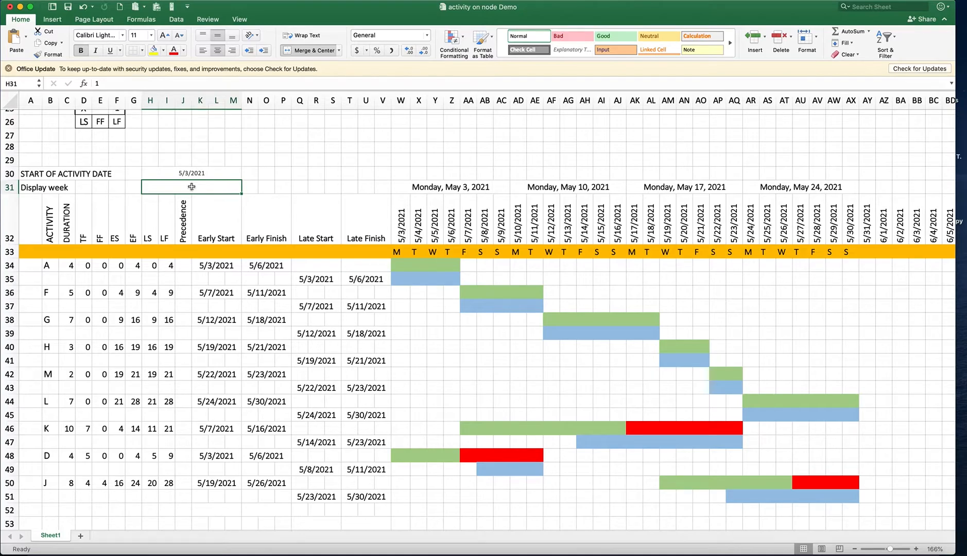
pyautogui.write('0')
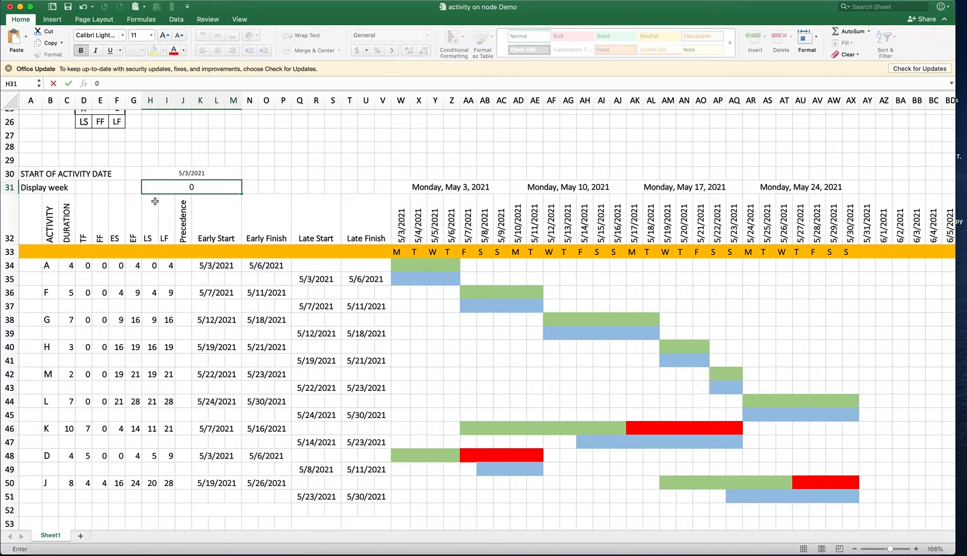
pyautogui.click(153, 201)
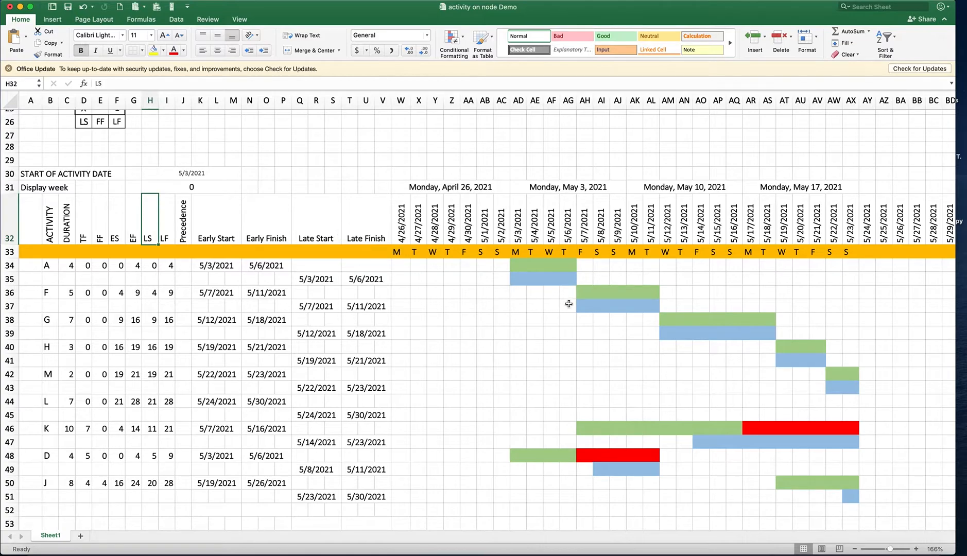
pyautogui.click(219, 187)
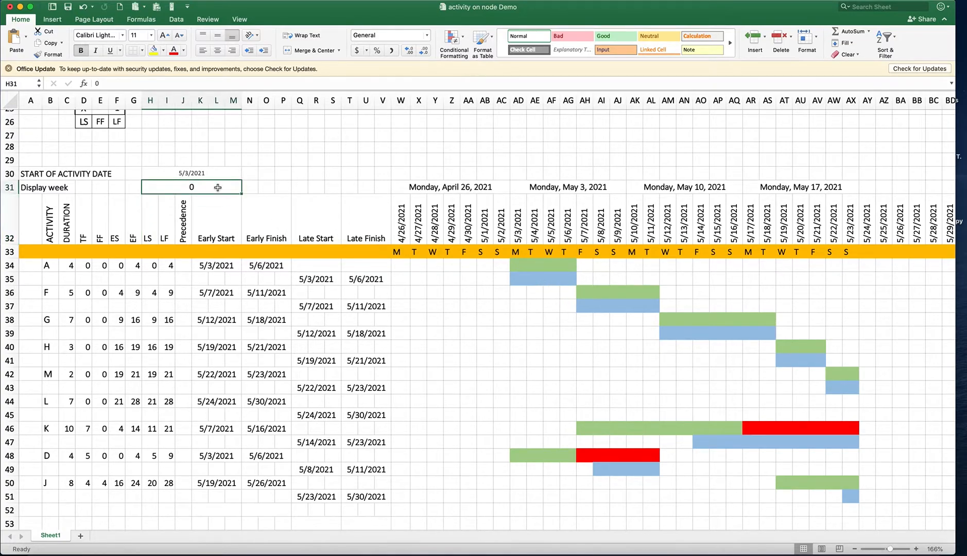
pyautogui.write('1')
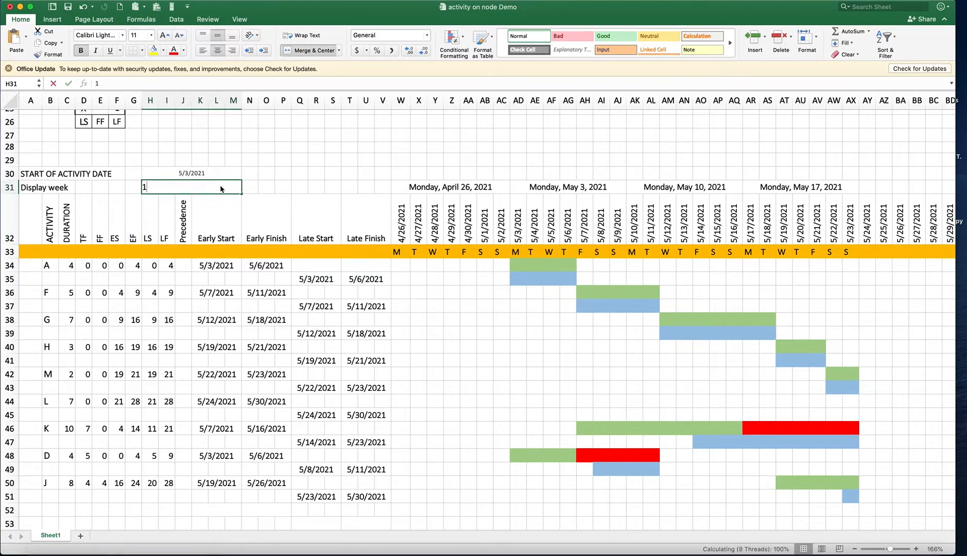
pyautogui.press('Return')
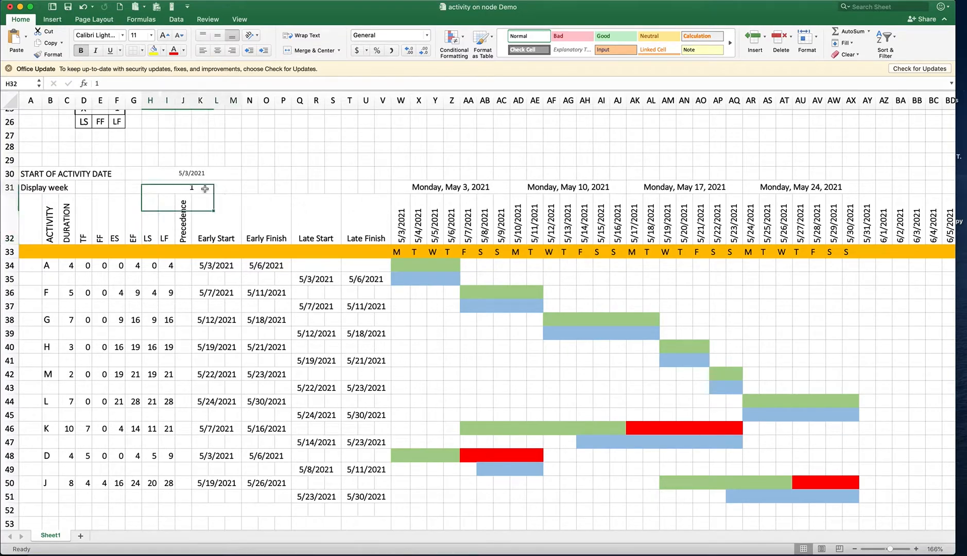
# Test the timeline with display weeks 2, 3 and 4 in H31 and return the value to 1
pyautogui.click(205, 188)
pyautogui.write('2')
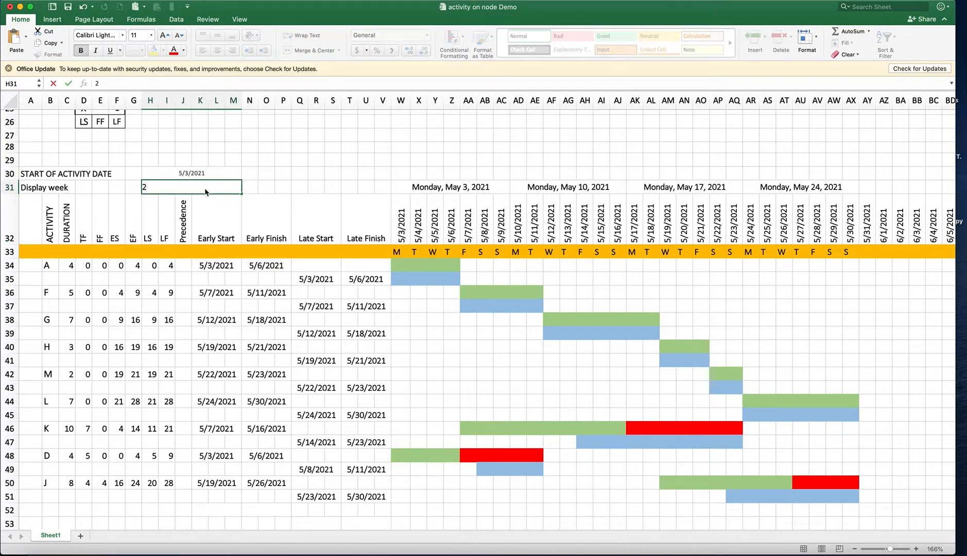
pyautogui.press('Return')
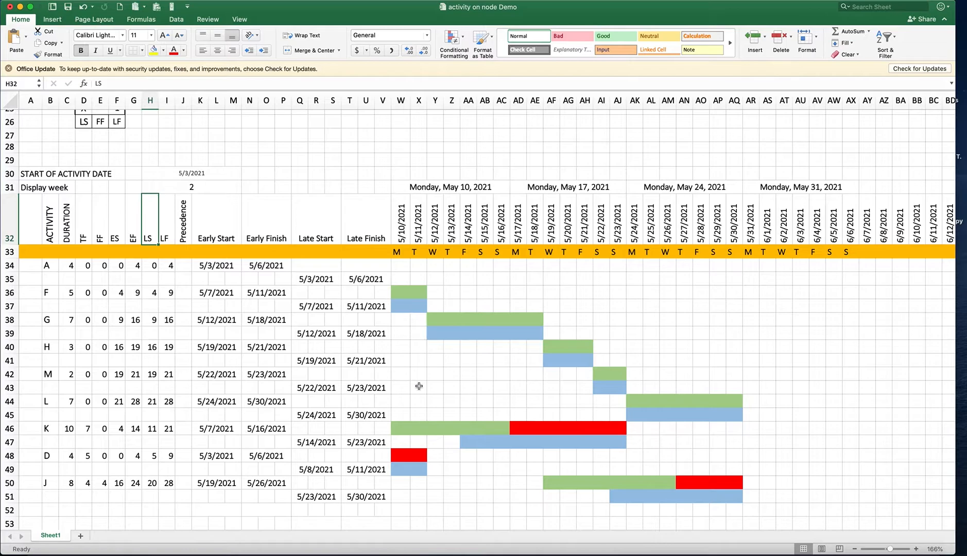
pyautogui.click(210, 187)
pyautogui.write('3')
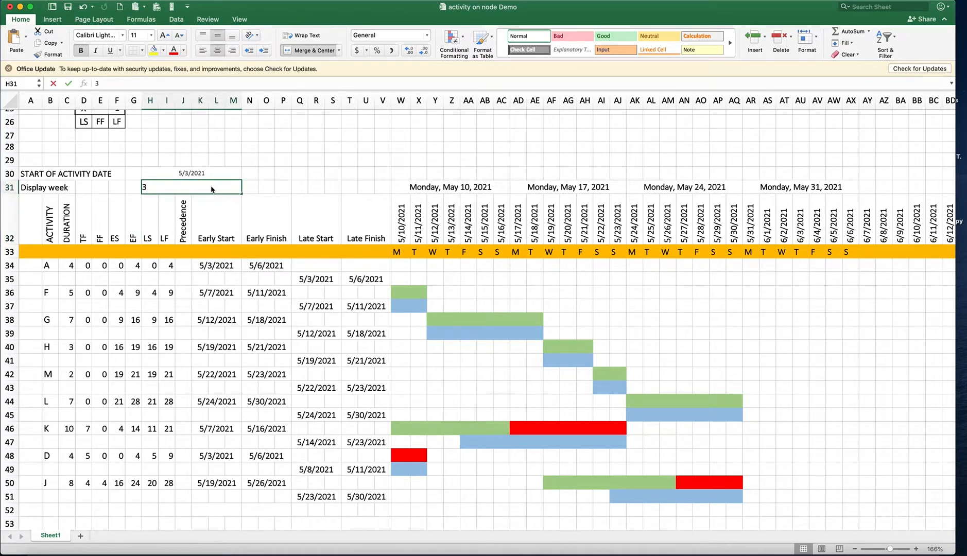
pyautogui.press('Return')
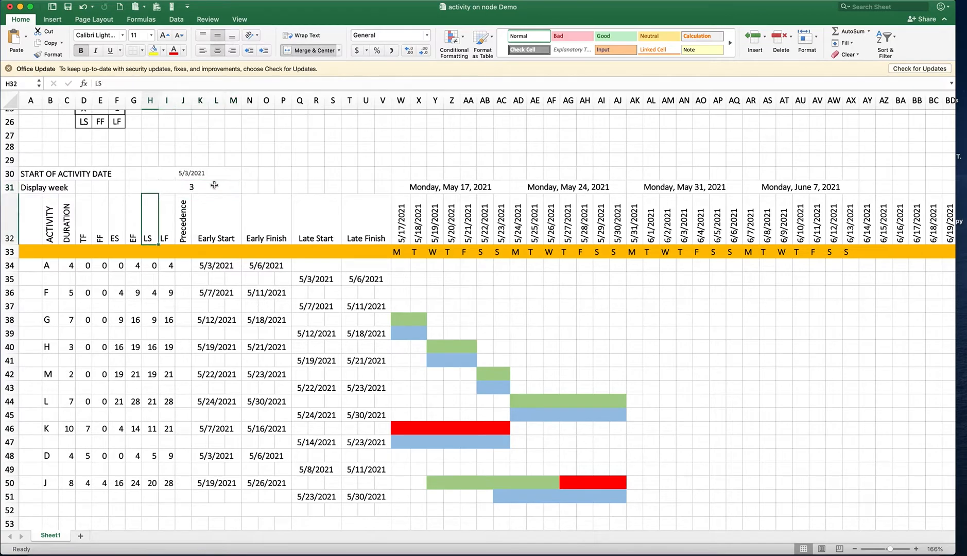
pyautogui.click(214, 185)
pyautogui.write('4')
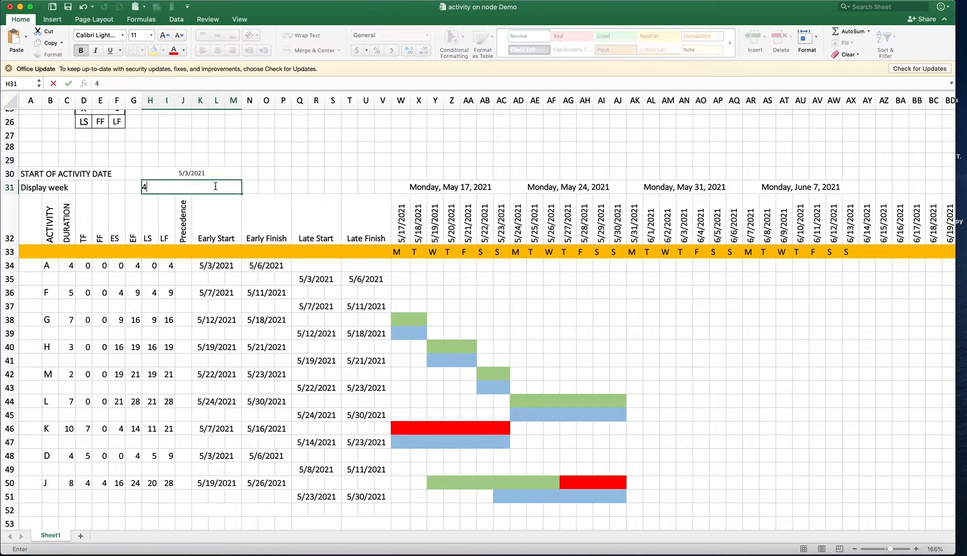
pyautogui.press('Return')
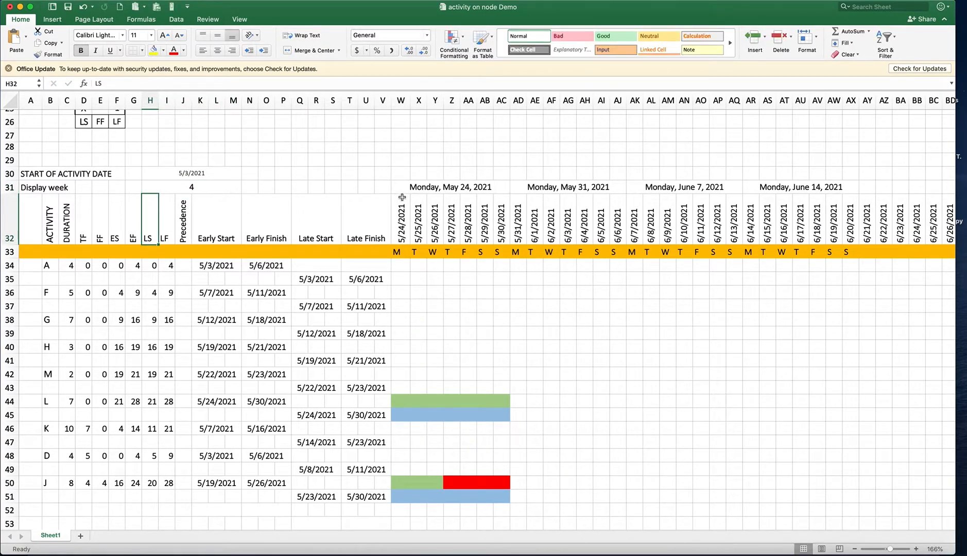
pyautogui.click(174, 189)
pyautogui.write('1')
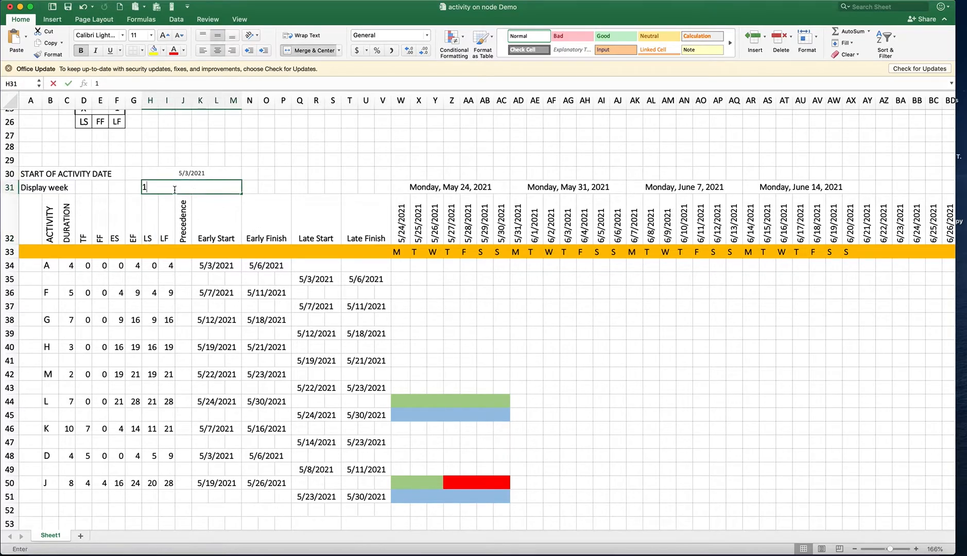
pyautogui.press('Return')
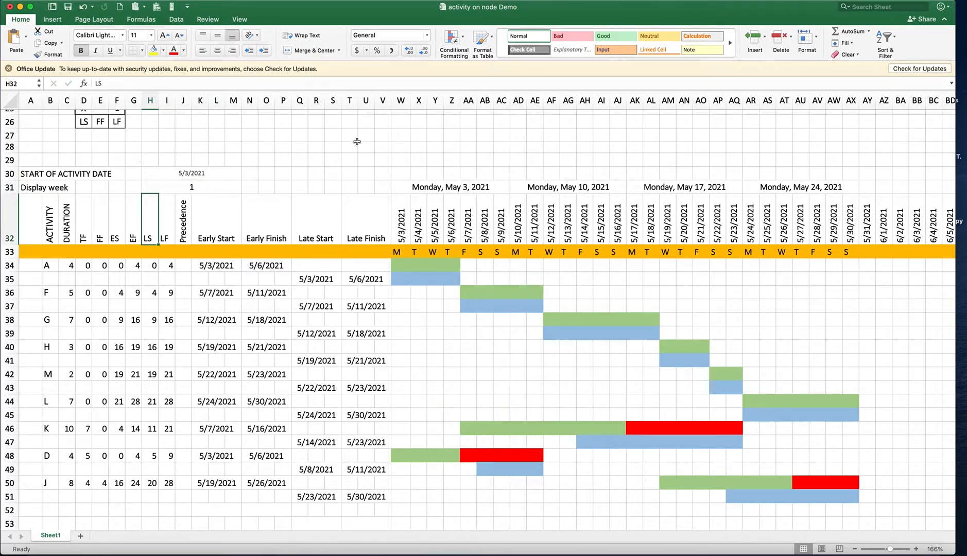
# Draw a horizontal scroll bar form control above the first week headings, spanning about columns W to AG over rows 29 and 30
pyautogui.click(169, 10)
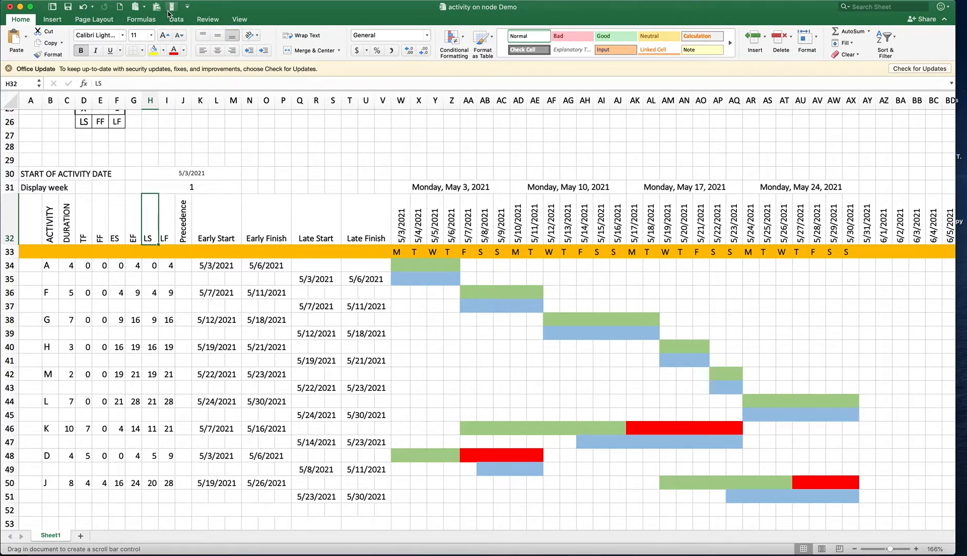
pyautogui.moveTo(412, 149); pyautogui.dragTo(579, 175)
pyautogui.moveTo(452, 165); pyautogui.dragTo(446, 166)
# Format the scroll bar control with a page change of 1 and link it to the display-week cell $H$31
pyautogui.rightClick(447, 167)
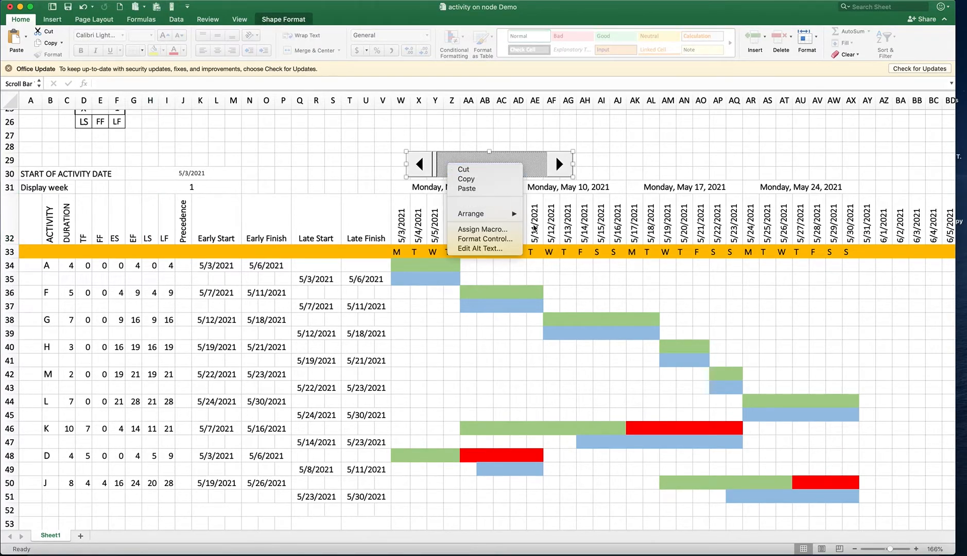
pyautogui.click(483, 239)
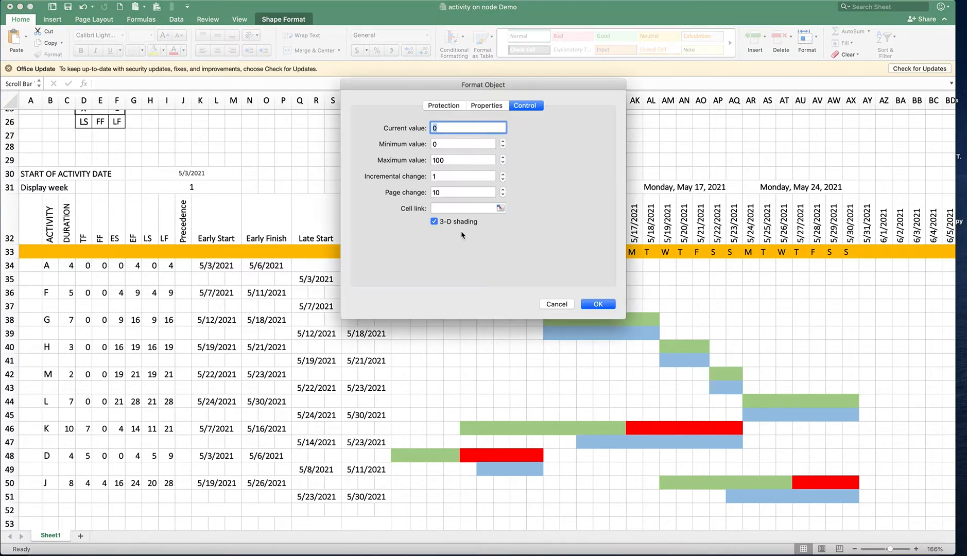
pyautogui.click(446, 193)
pyautogui.press('BackSpace')
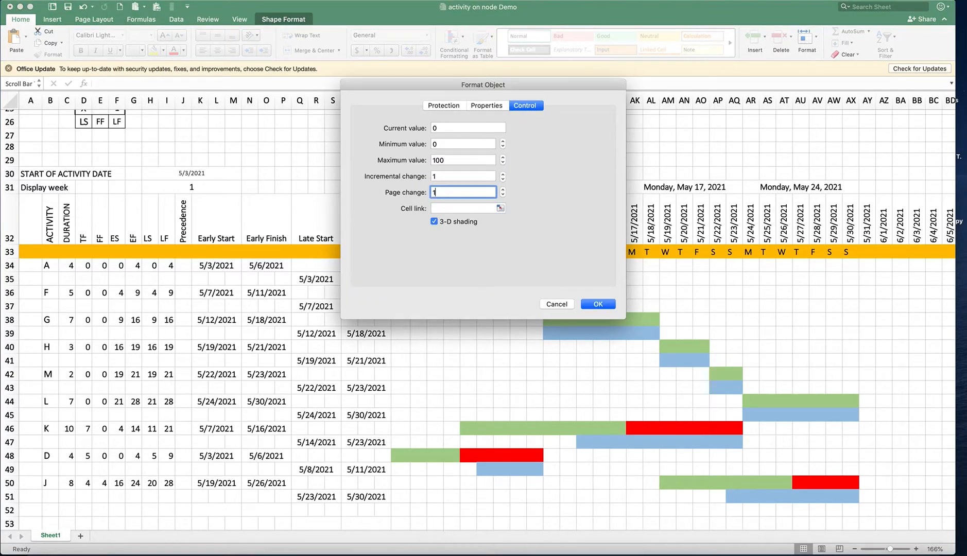
pyautogui.click(500, 209)
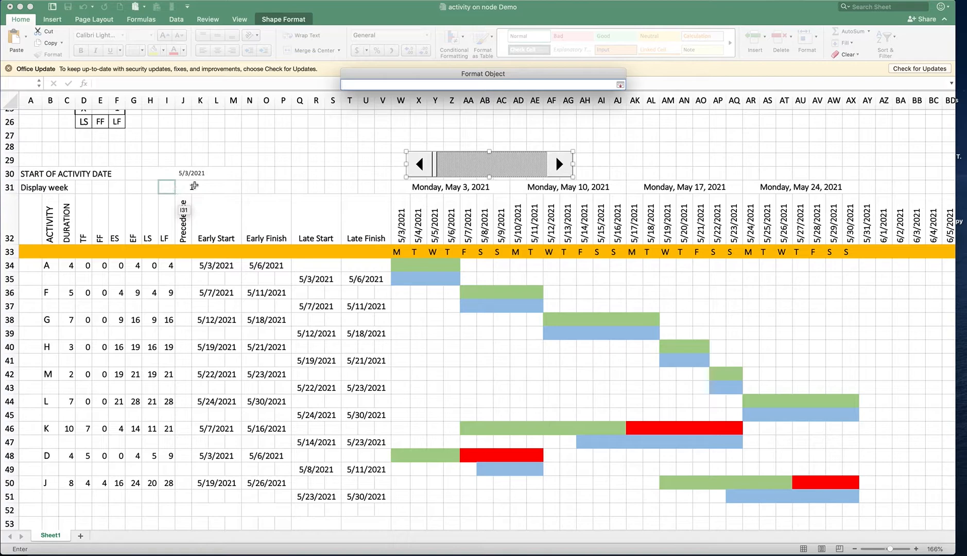
pyautogui.click(190, 189)
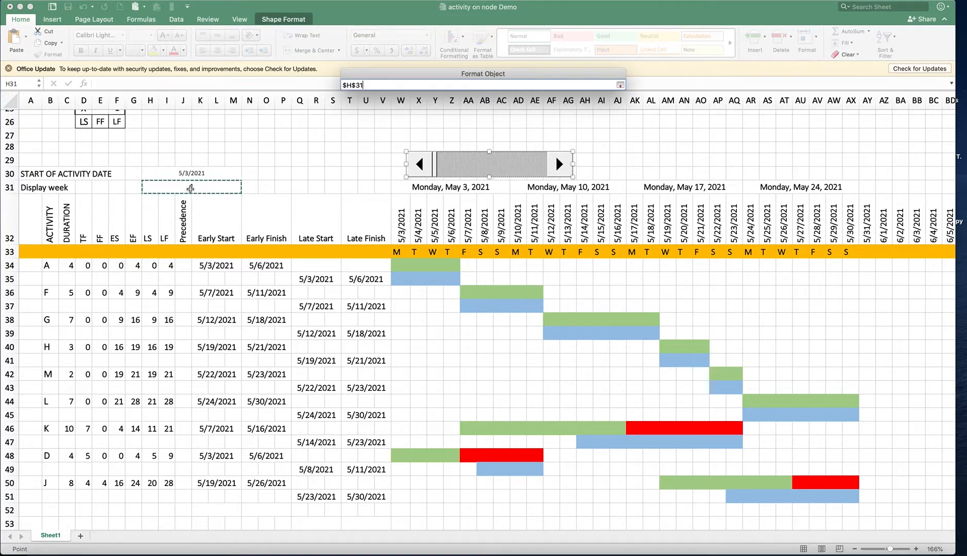
pyautogui.press('Return')
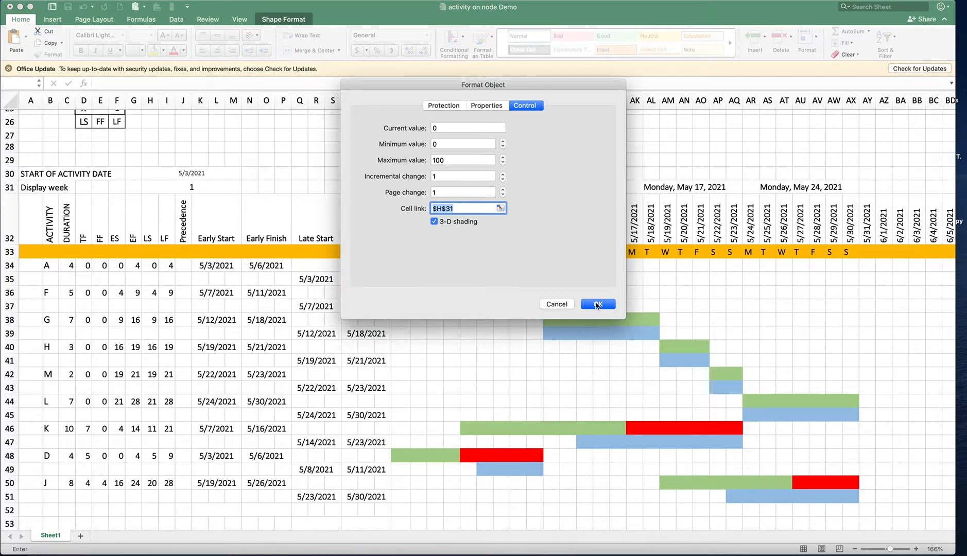
pyautogui.click(597, 304)
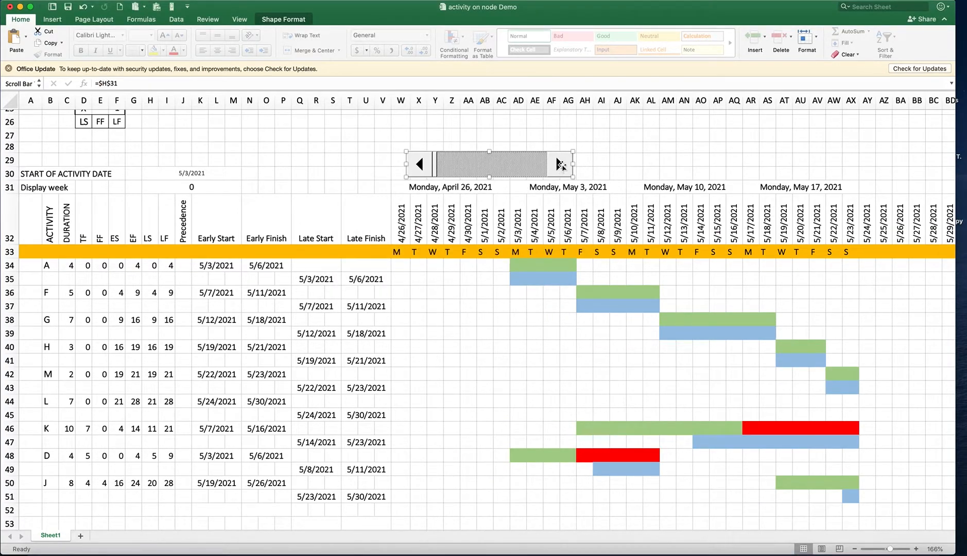
# Test the scroll bar by stepping the display week up to 4 and back to 0, and leave it at 1
pyautogui.click(375, 161)
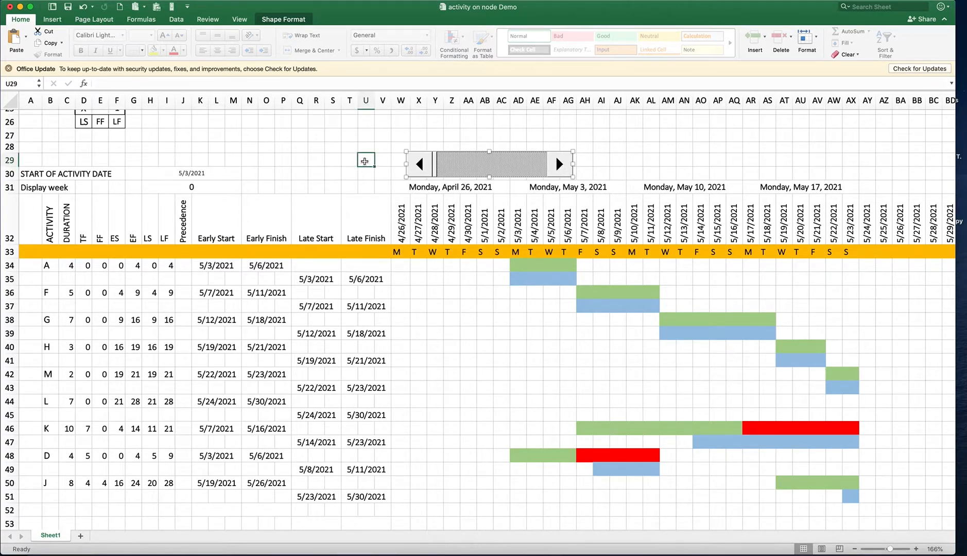
pyautogui.click(560, 167)
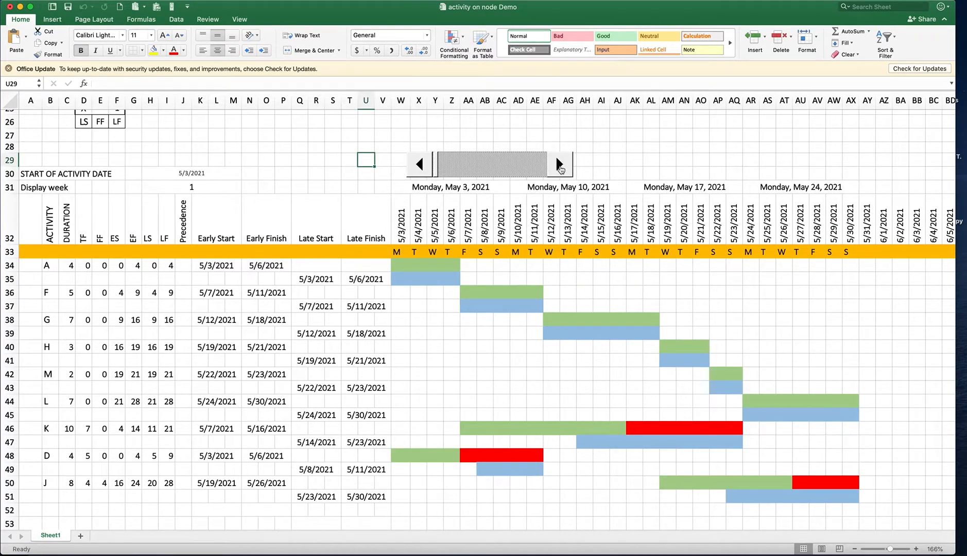
pyautogui.click(559, 164)
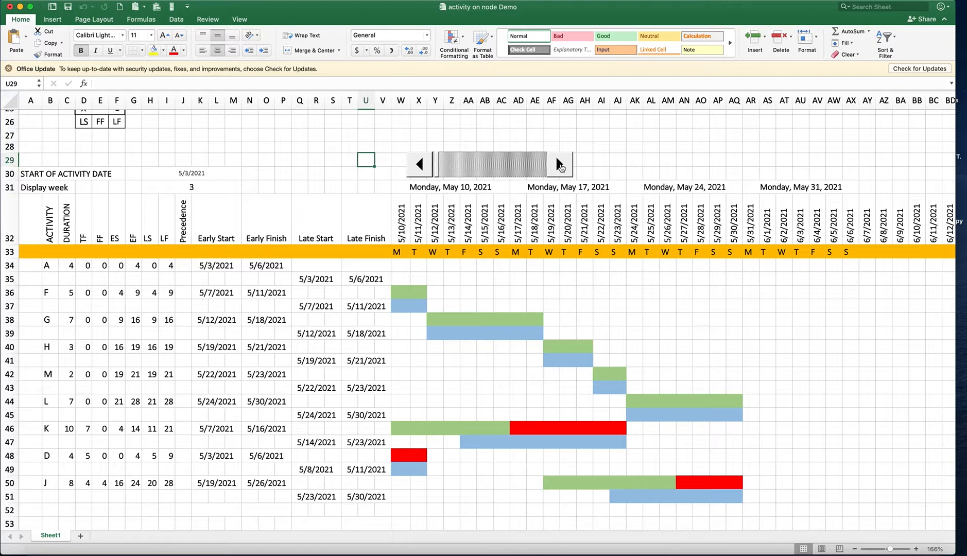
pyautogui.click(559, 165)
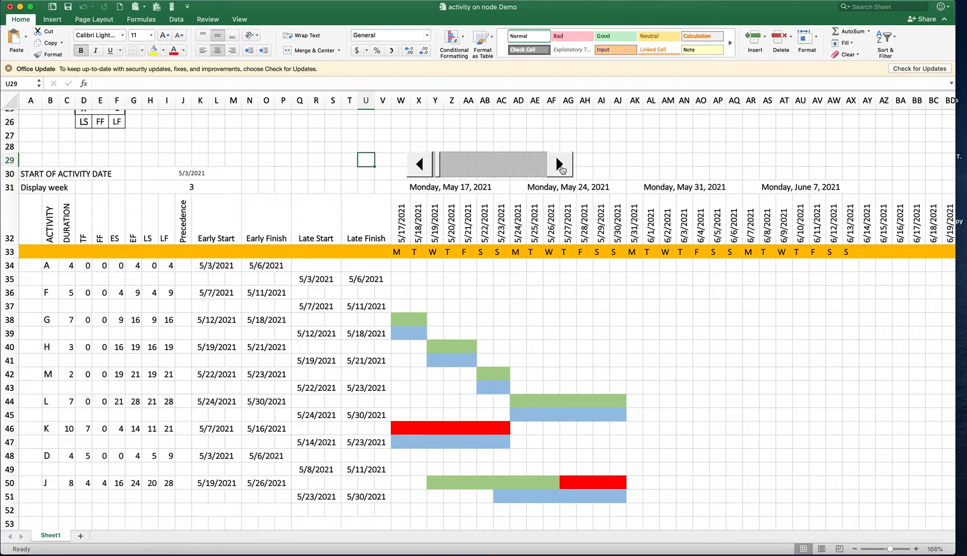
pyautogui.click(561, 168)
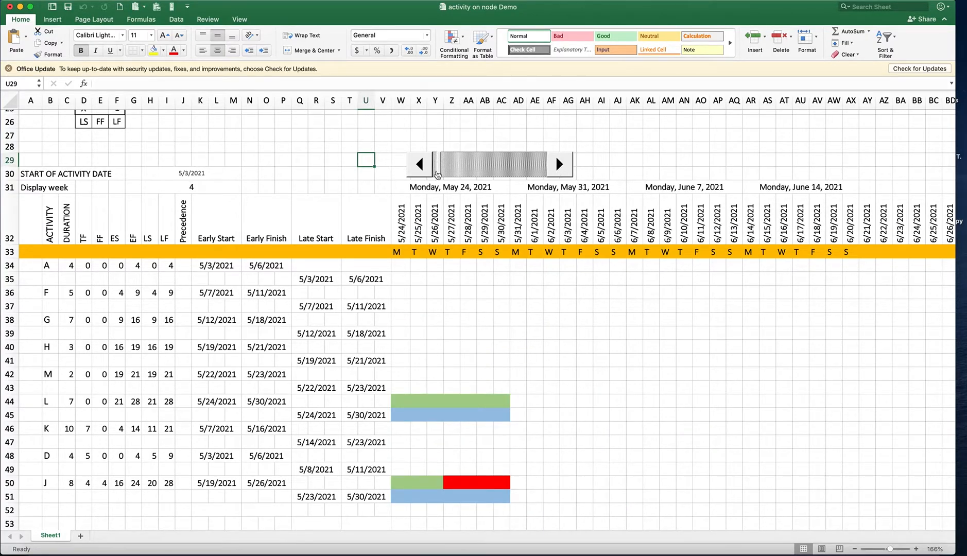
pyautogui.click(418, 166)
pyautogui.click(418, 164)
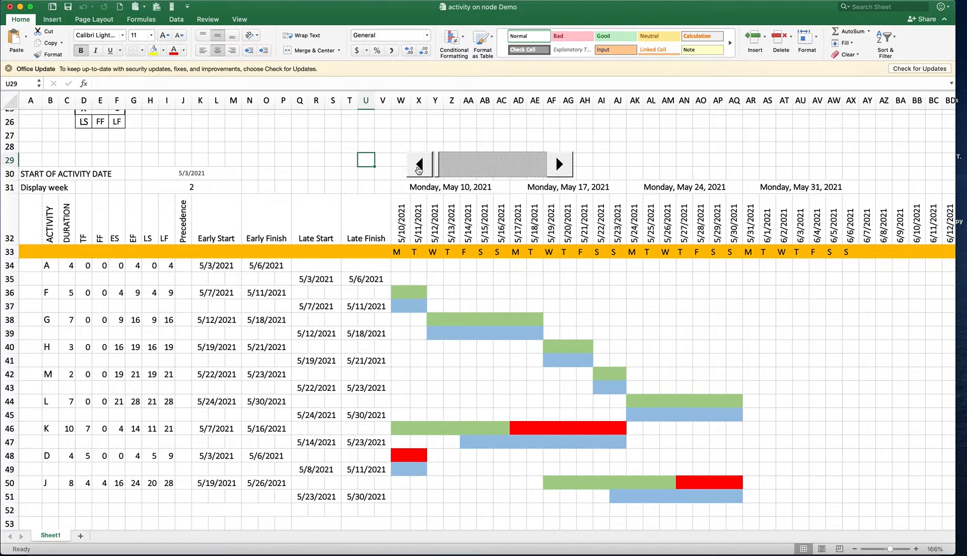
pyautogui.click(418, 165)
pyautogui.click(418, 169)
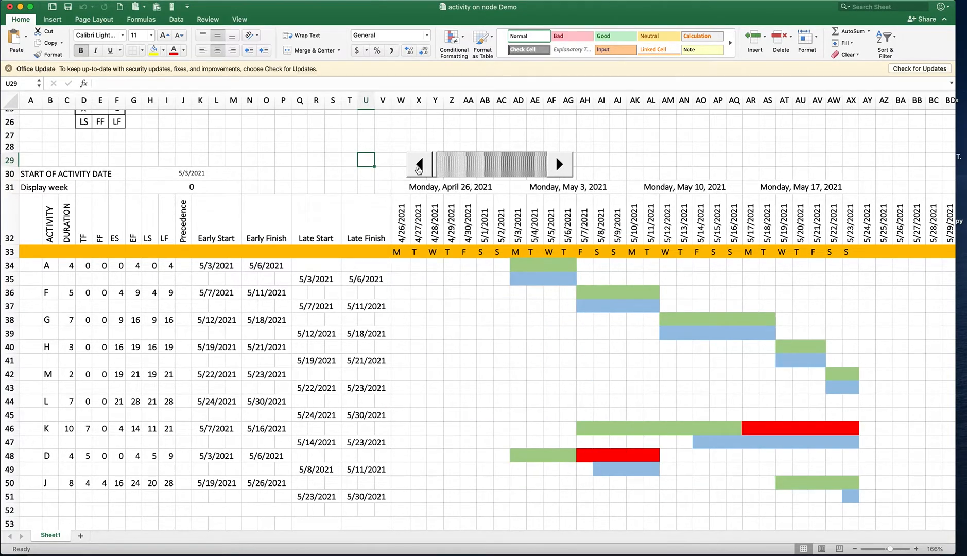
pyautogui.click(559, 178)
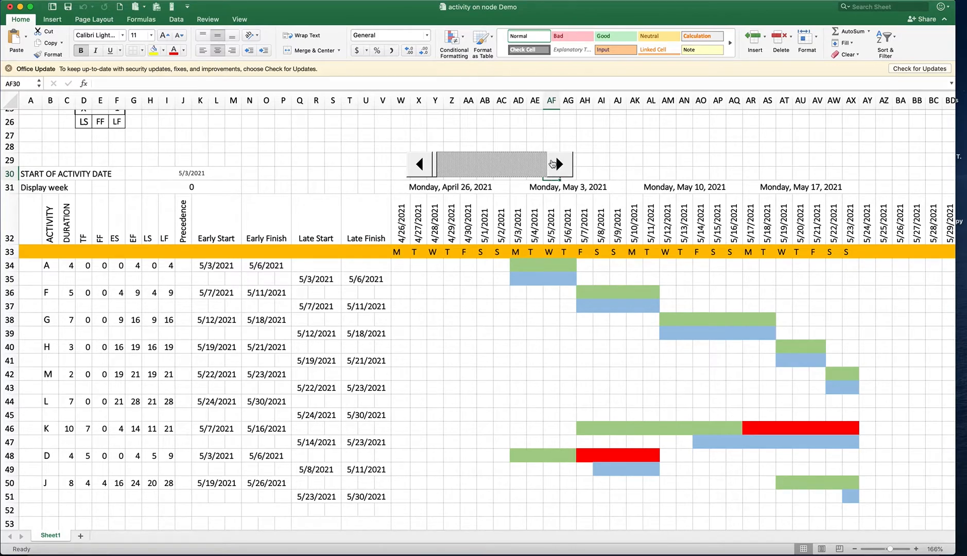
pyautogui.click(558, 166)
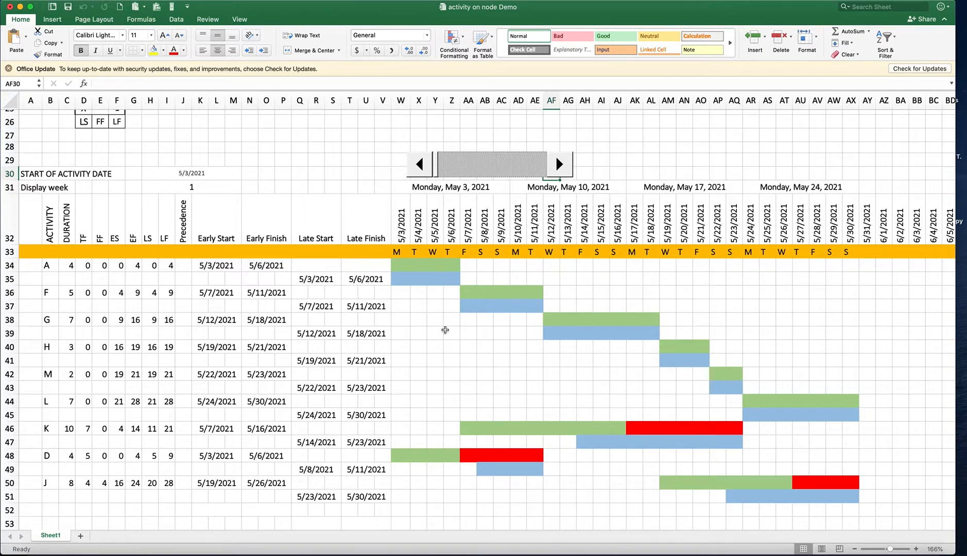
# Change the start of activity date in H30 to 4/22/2021
pyautogui.scroll(-1, 443, 330)
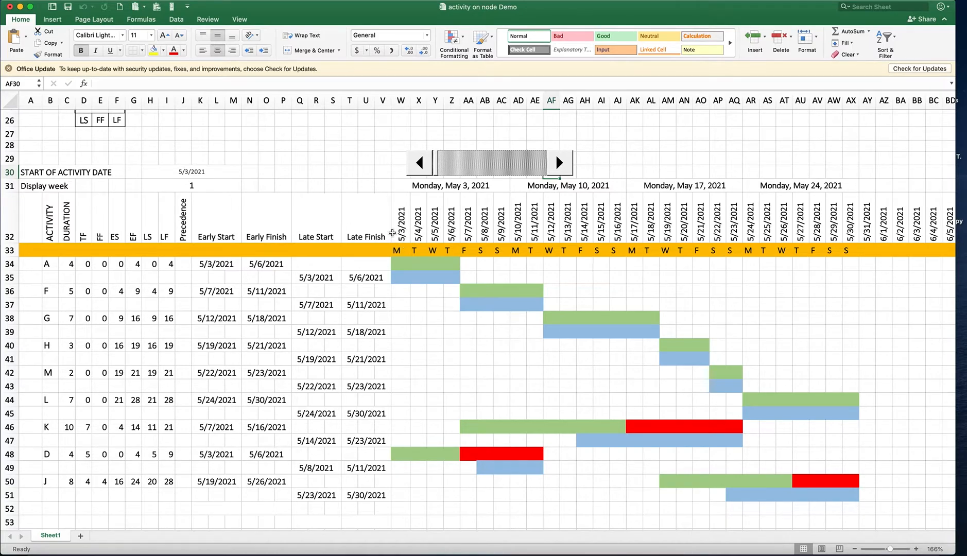
pyautogui.doubleClick(187, 173)
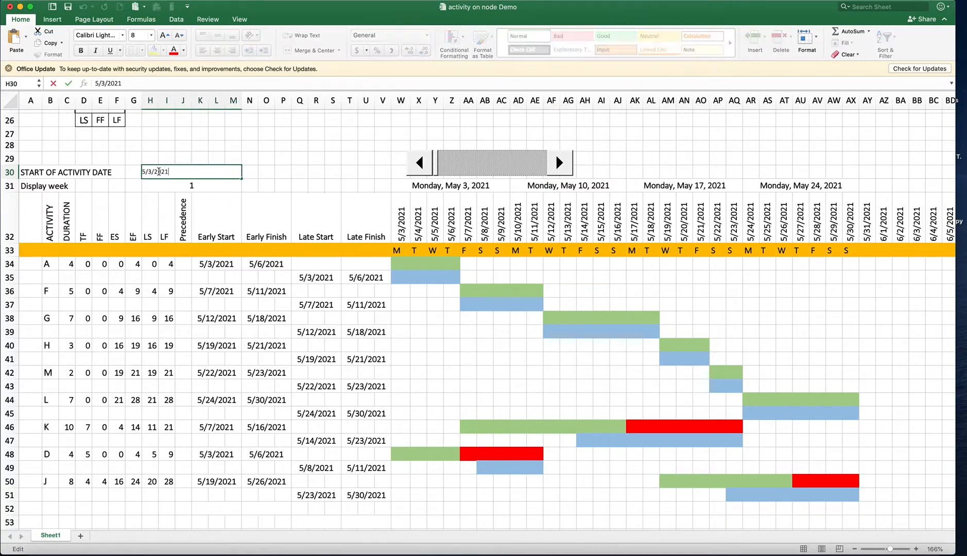
pyautogui.press('BackSpace')
pyautogui.write('4')
pyautogui.press('BackSpace')
pyautogui.write('2')
pyautogui.write('6')
pyautogui.press('BackSpace')
pyautogui.press('BackSpace')
pyautogui.write('34')
pyautogui.press('BackSpace')
pyautogui.press('BackSpace')
pyautogui.write('22')
pyautogui.press('Return')
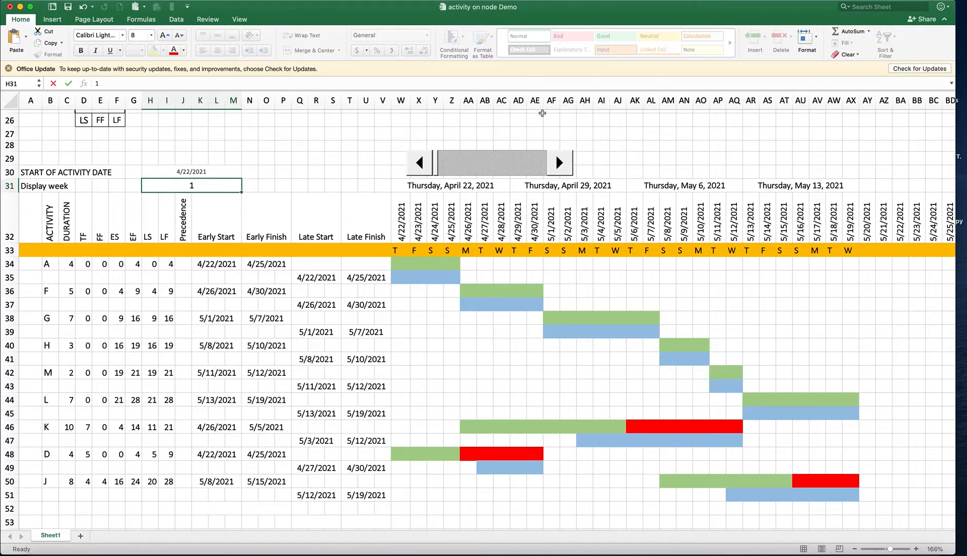
pyautogui.click(382, 291)
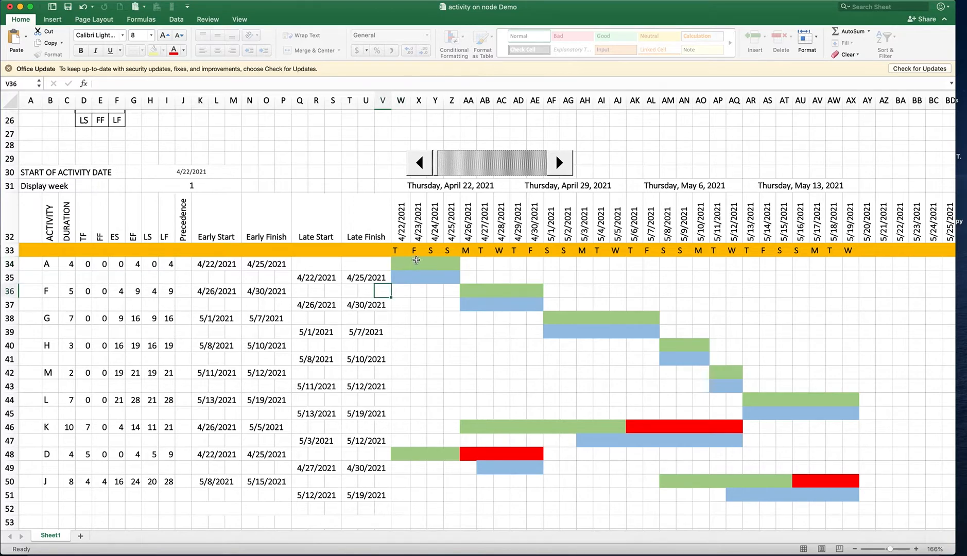
# Create a new Classic conditional formatting rule for W34:AX51 that uses a formula to determine which cells to format
pyautogui.click(406, 264)
pyautogui.moveTo(540, 374); pyautogui.dragTo(850, 498)
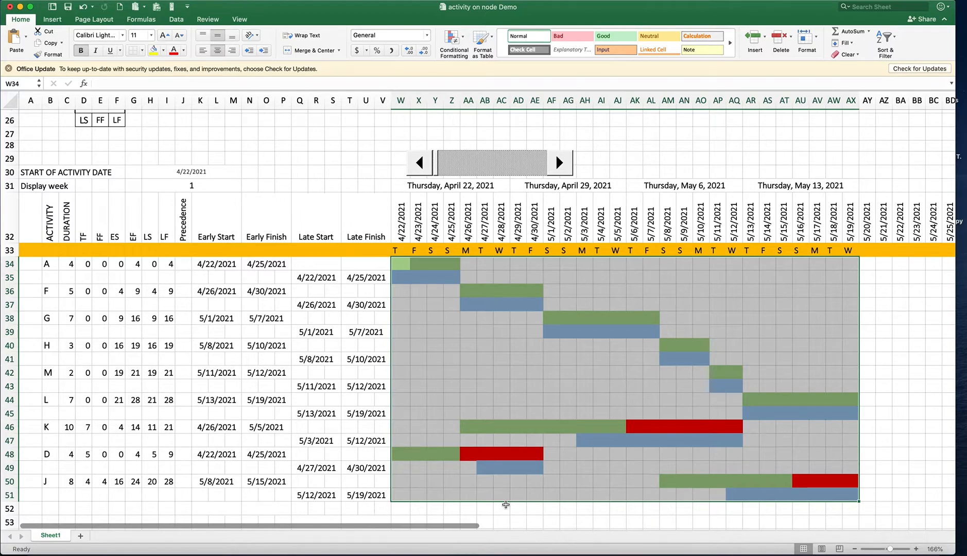
pyautogui.click(462, 38)
pyautogui.moveTo(479, 144)
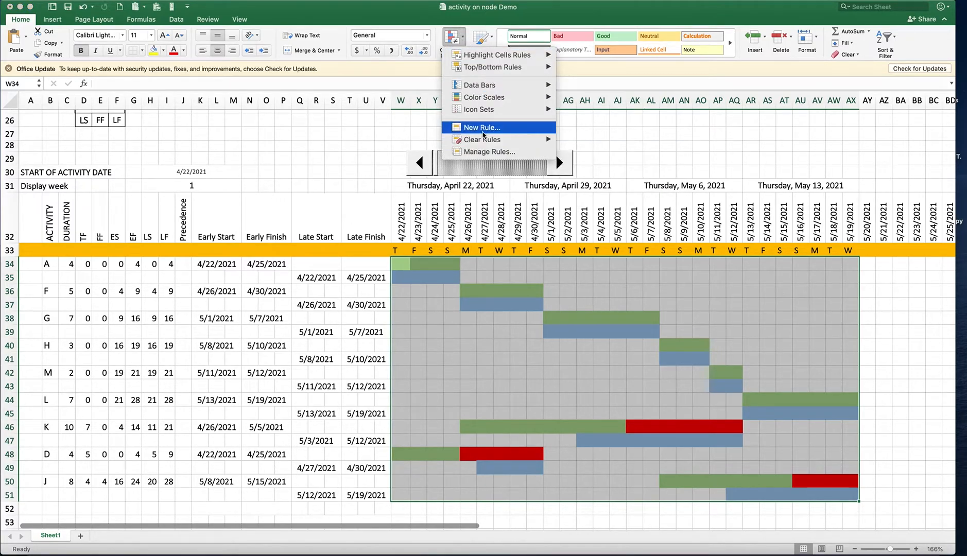
pyautogui.click(483, 129)
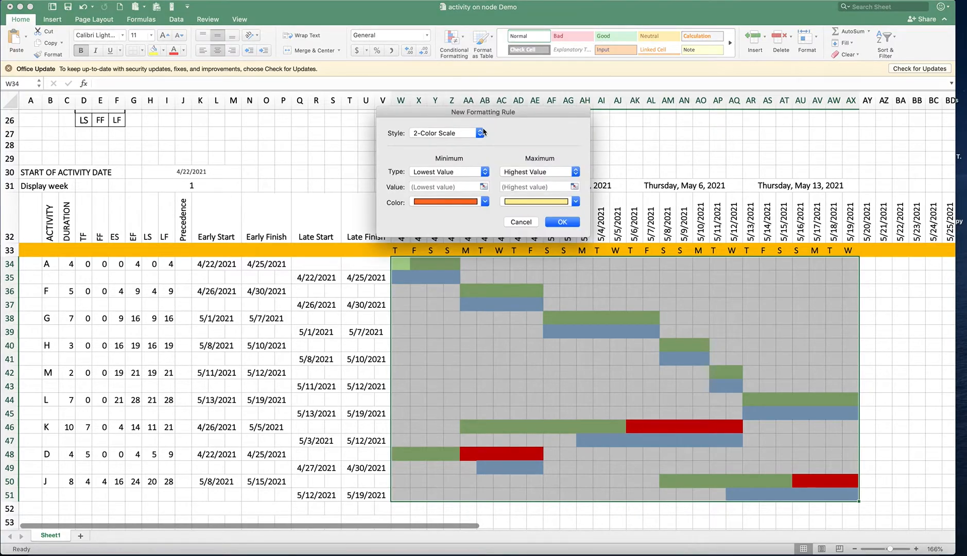
pyautogui.click(460, 132)
pyautogui.click(451, 171)
pyautogui.click(453, 159)
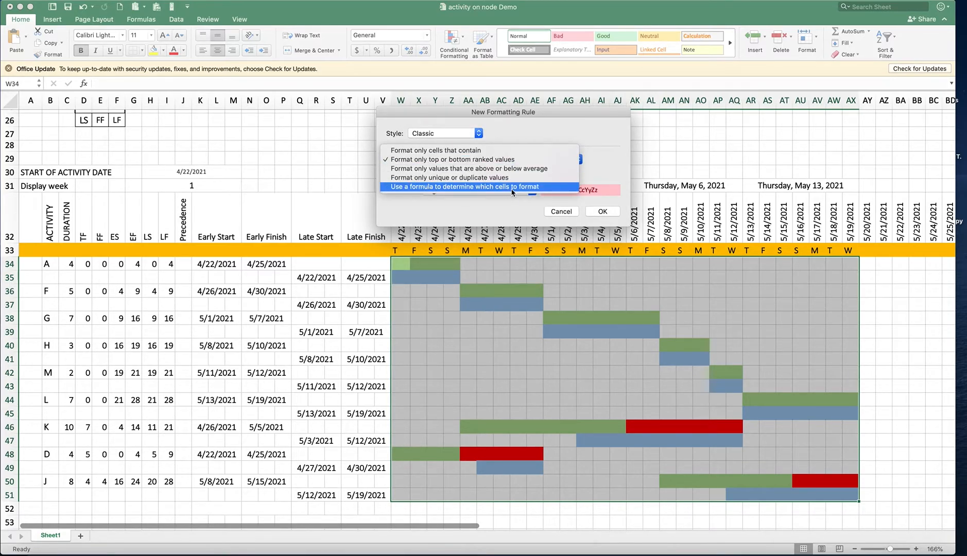
pyautogui.click(512, 187)
# Enter =W$32=TODAY() as the rule's formula, keeping only the row of the date reference absolute
pyautogui.click(442, 174)
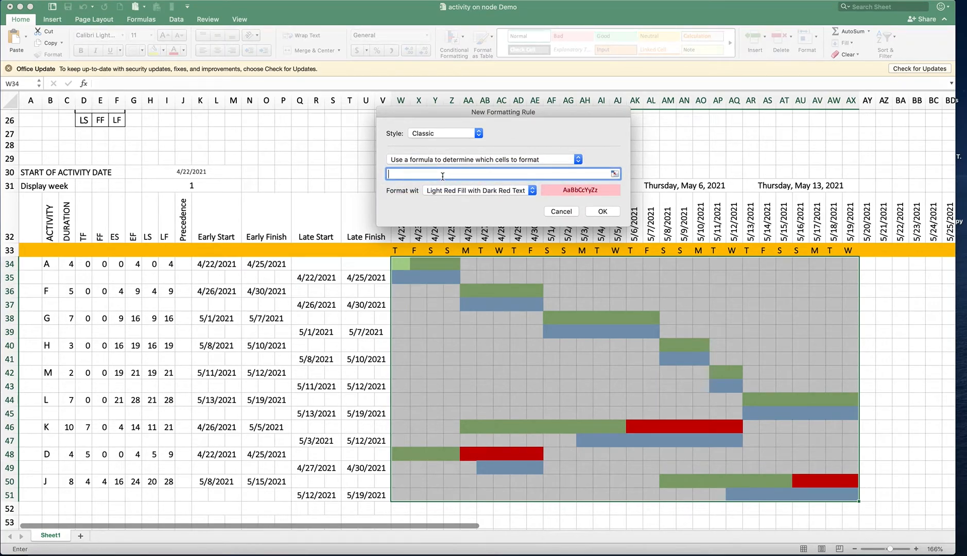
pyautogui.write('=')
pyautogui.click(401, 240)
pyautogui.click(393, 174)
pyautogui.press('BackSpace')
pyautogui.write('=TODAY(')
# Give the rule a custom format and clear its fill, keeping the pattern color on Automatic
pyautogui.click(482, 191)
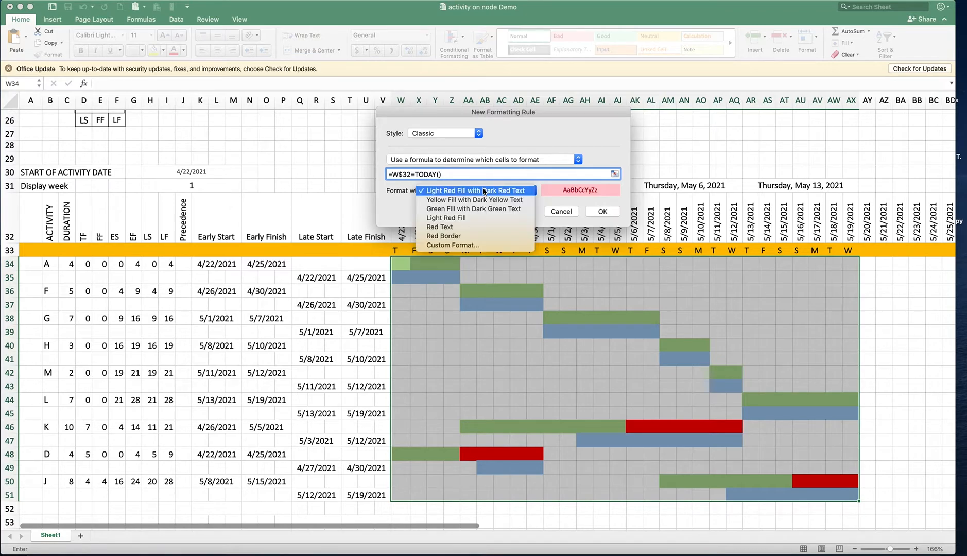
pyautogui.click(472, 250)
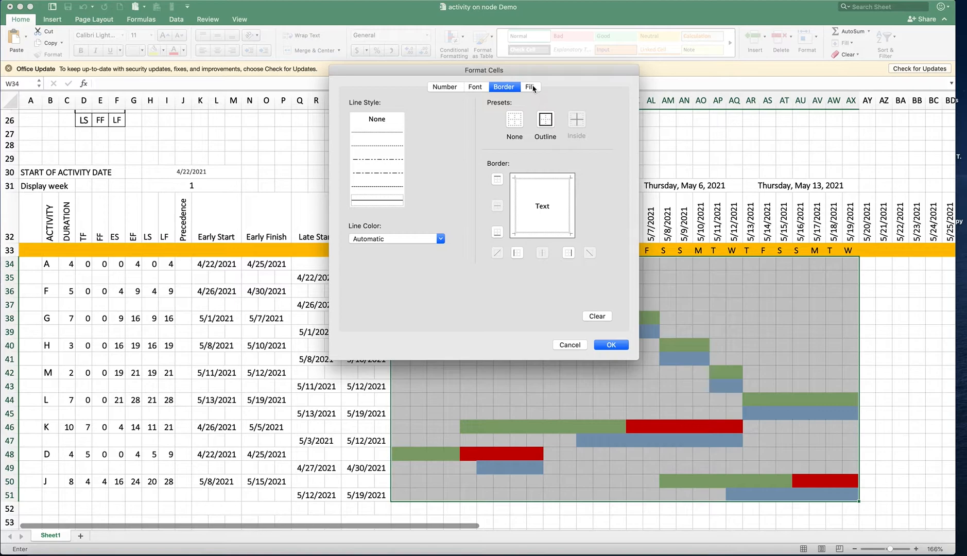
pyautogui.click(530, 87)
pyautogui.click(541, 126)
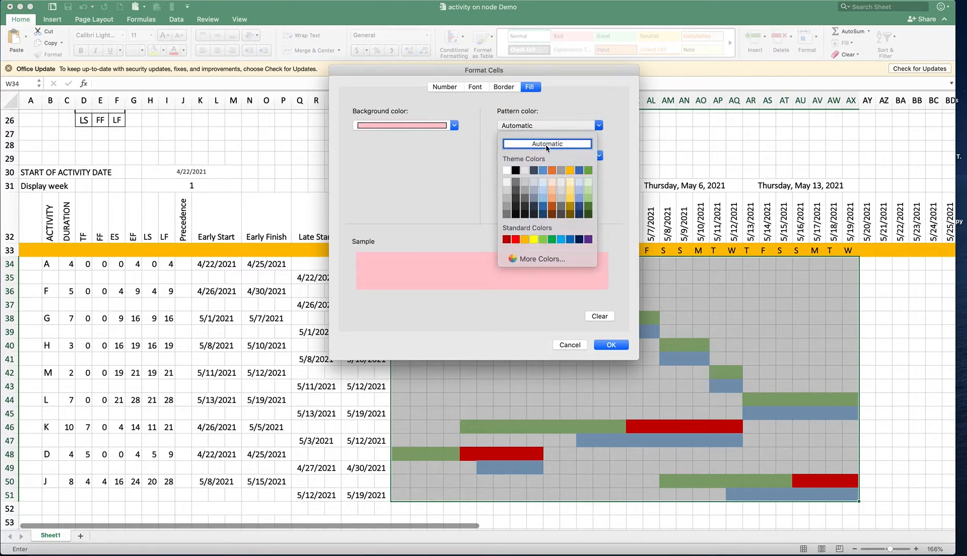
pyautogui.click(546, 146)
pyautogui.click(602, 314)
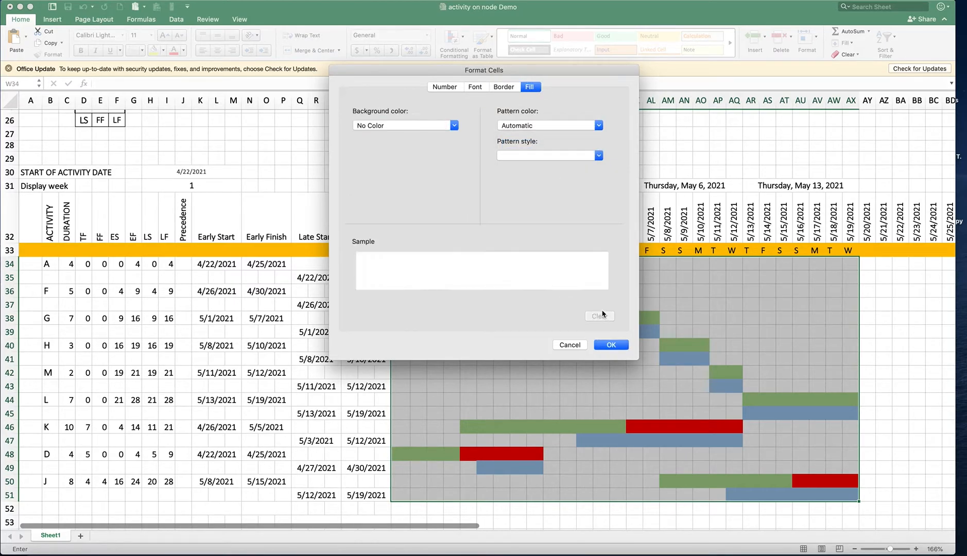
pyautogui.click(563, 127)
pyautogui.click(550, 146)
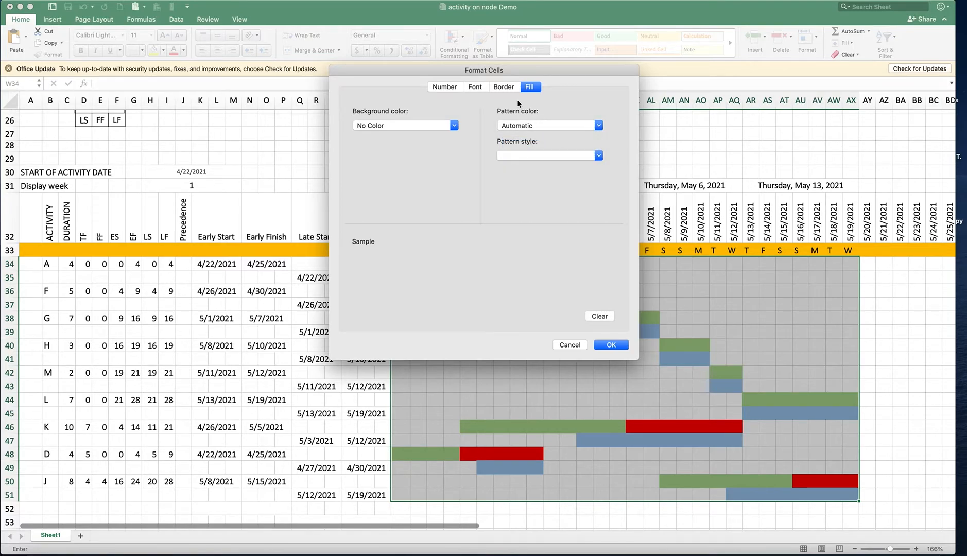
# Add red left and right borders to the rule's format and apply the rule to the chart
pyautogui.click(505, 87)
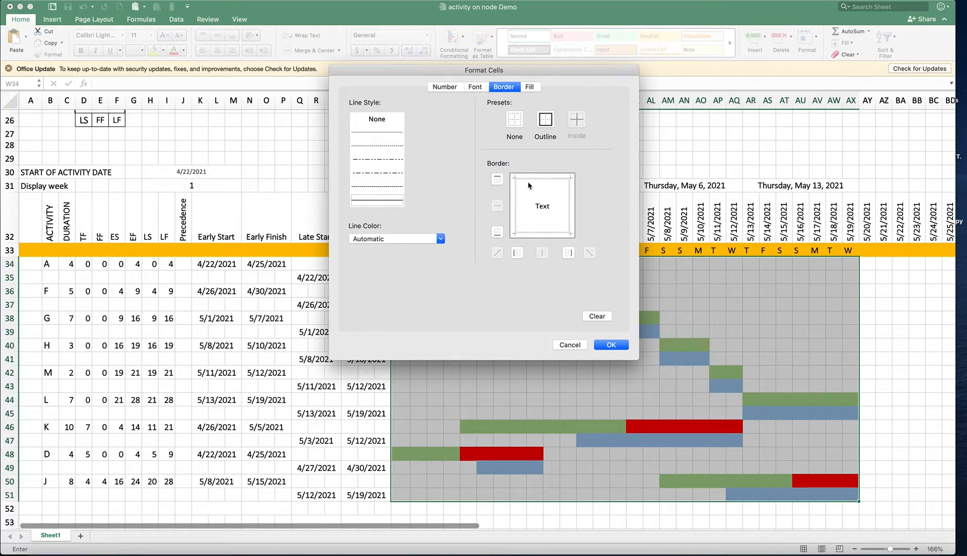
pyautogui.click(440, 239)
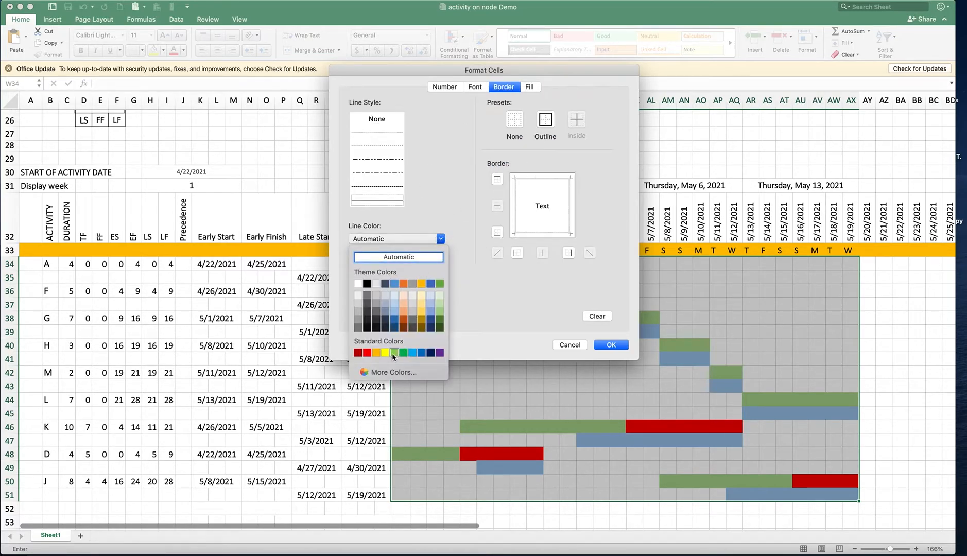
pyautogui.click(370, 352)
pyautogui.click(514, 205)
pyautogui.click(570, 217)
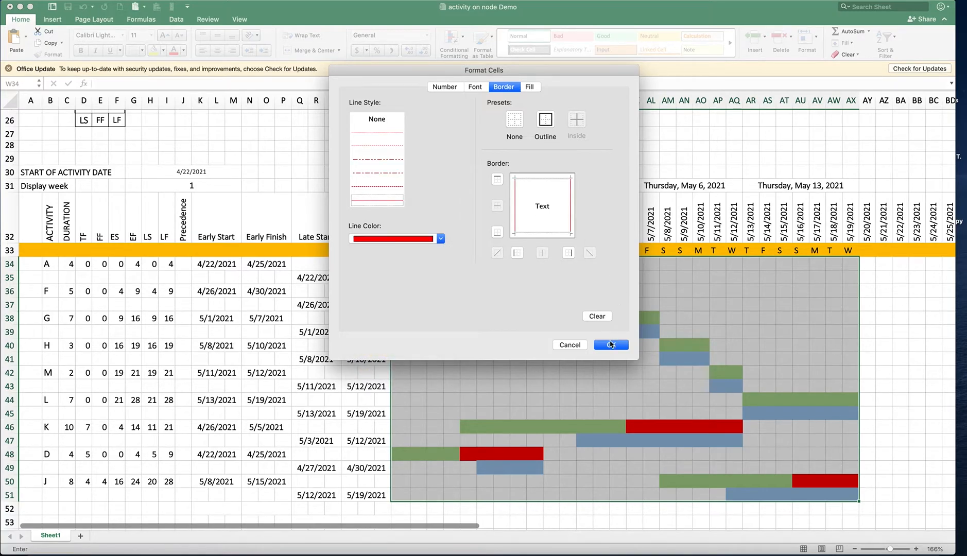
pyautogui.click(611, 345)
pyautogui.click(593, 215)
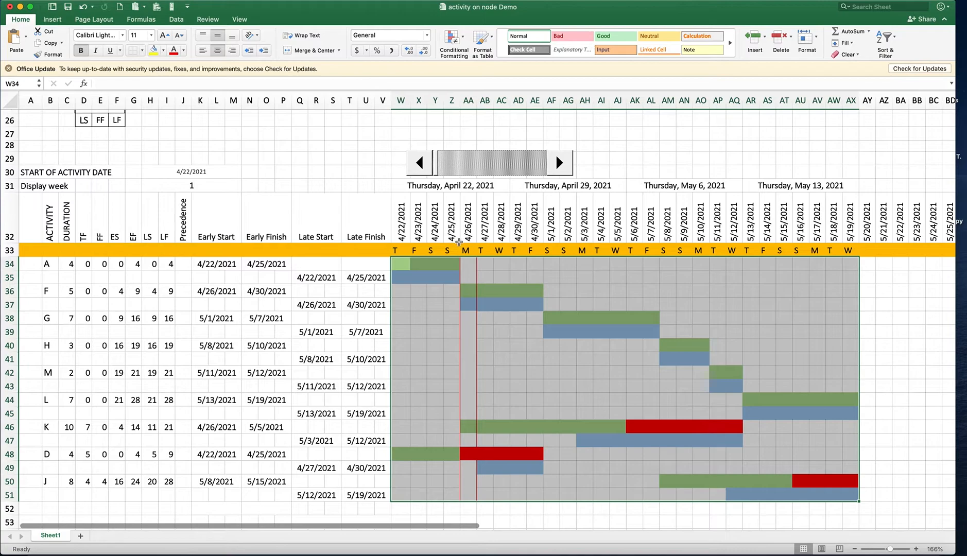
# Examine the today marker lines against the bars of activities A and F and the red float of activity D
pyautogui.click(464, 277)
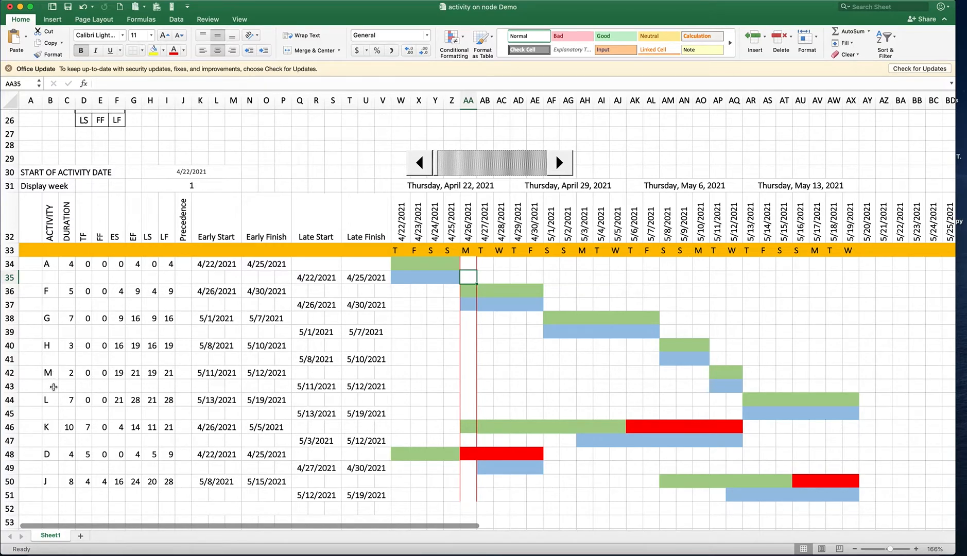
pyautogui.moveTo(406, 261); pyautogui.dragTo(552, 305)
pyautogui.click(499, 303)
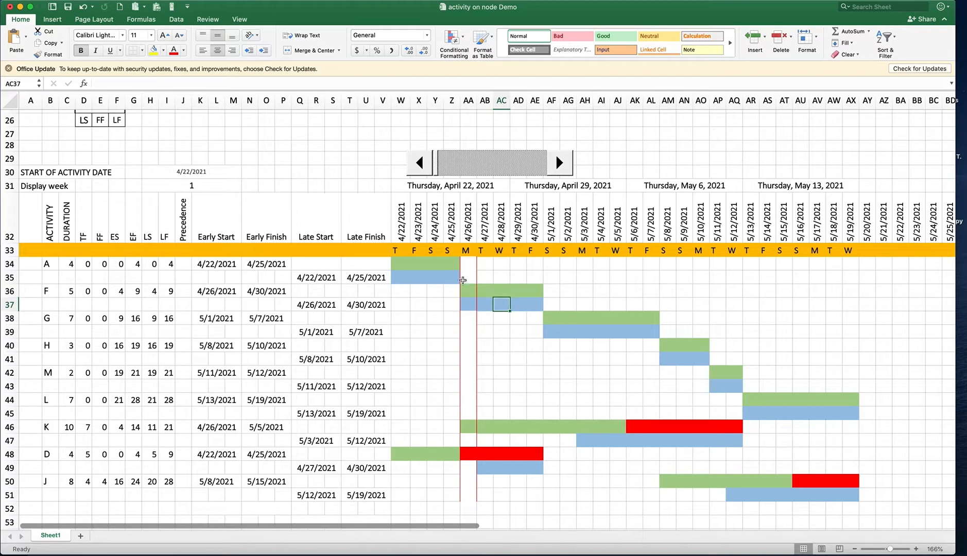
pyautogui.moveTo(405, 262); pyautogui.dragTo(451, 285)
pyautogui.click(450, 282)
pyautogui.moveTo(468, 453); pyautogui.dragTo(535, 455)
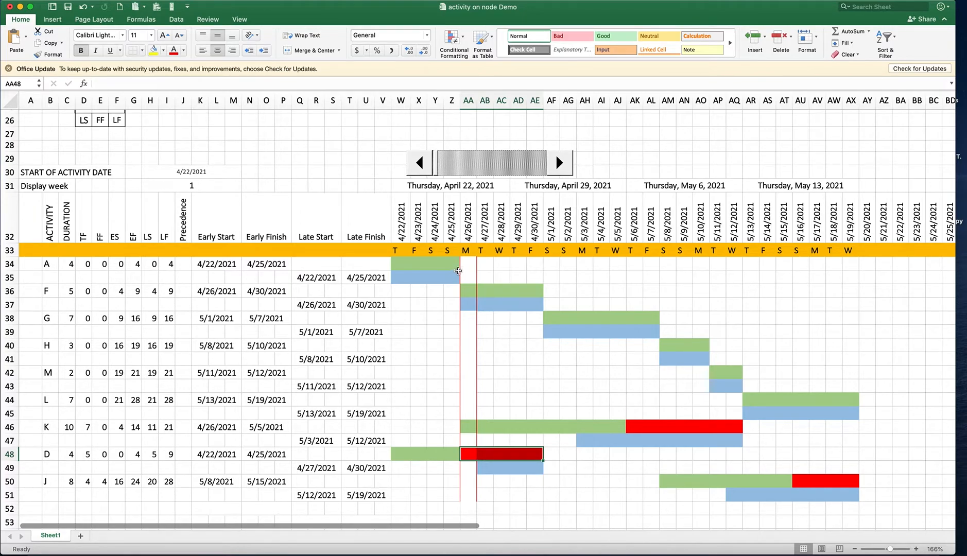
pyautogui.click(404, 264)
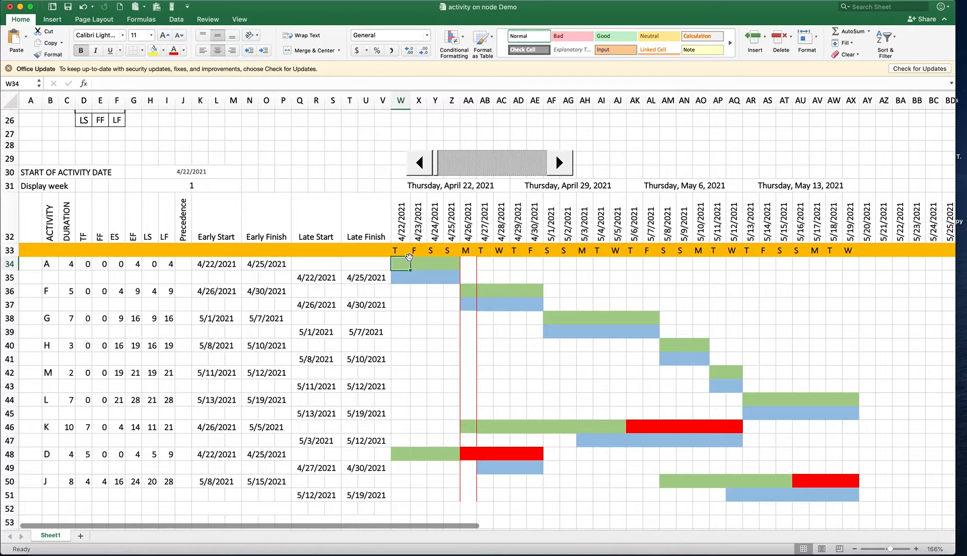
pyautogui.press('space')
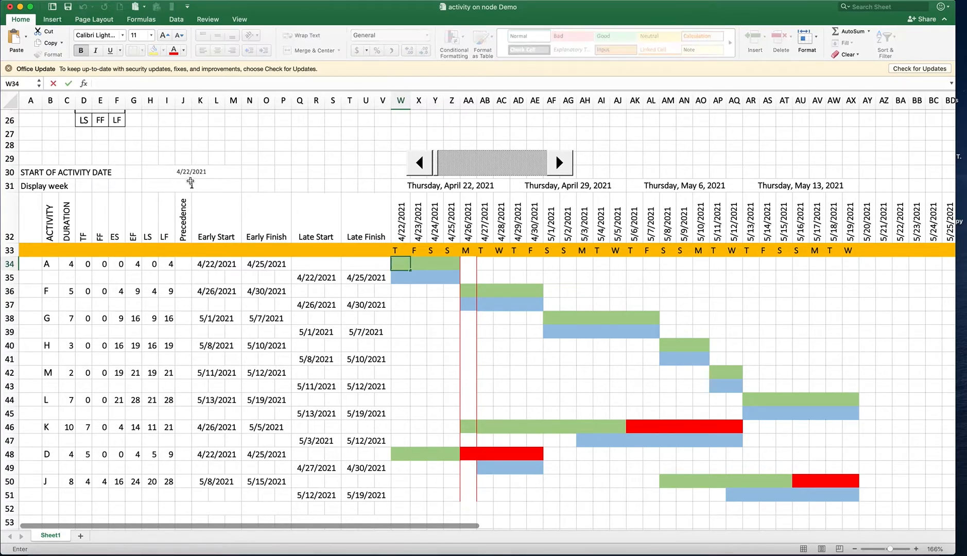
# Change the start of activity date in H30 to 4/21/2021
pyautogui.click(185, 173)
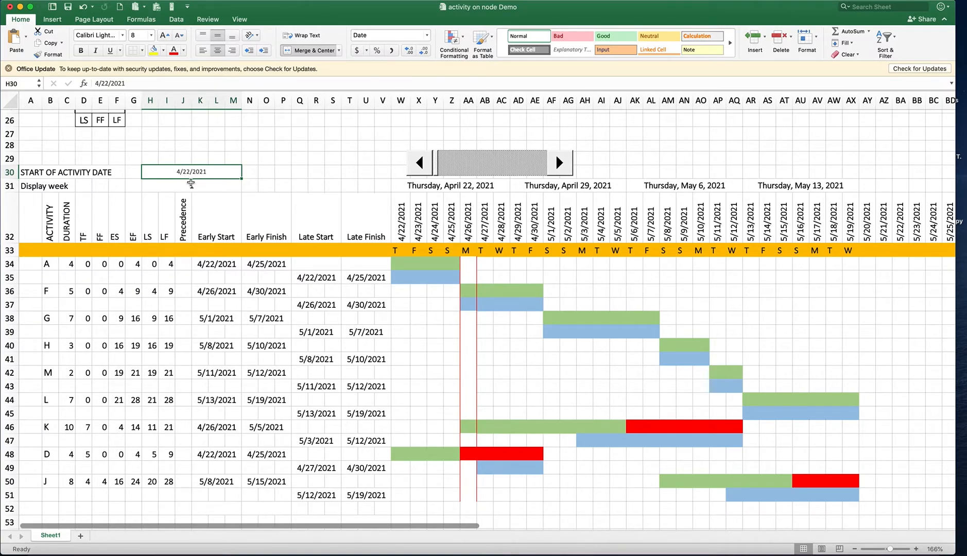
pyautogui.write('4')
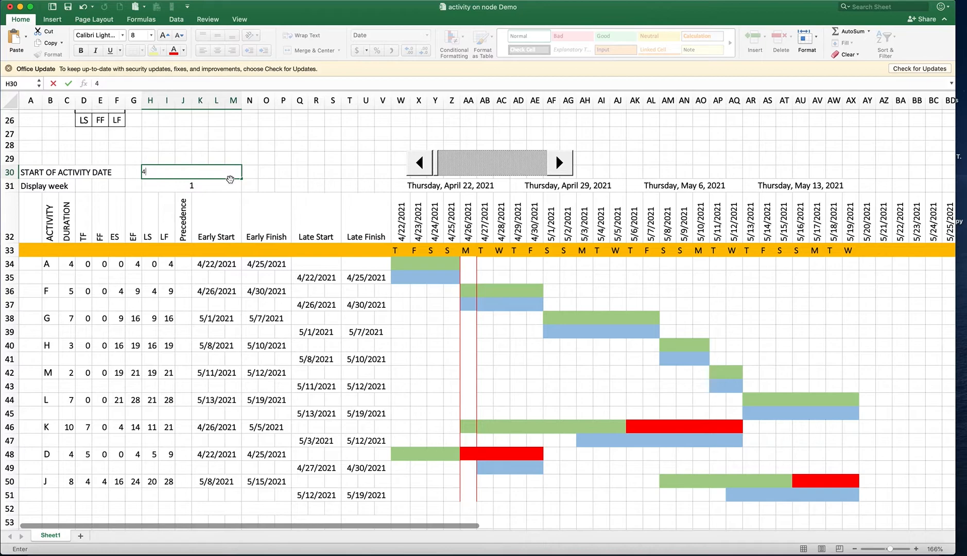
pyautogui.write('/21/2021')
pyautogui.press('Return')
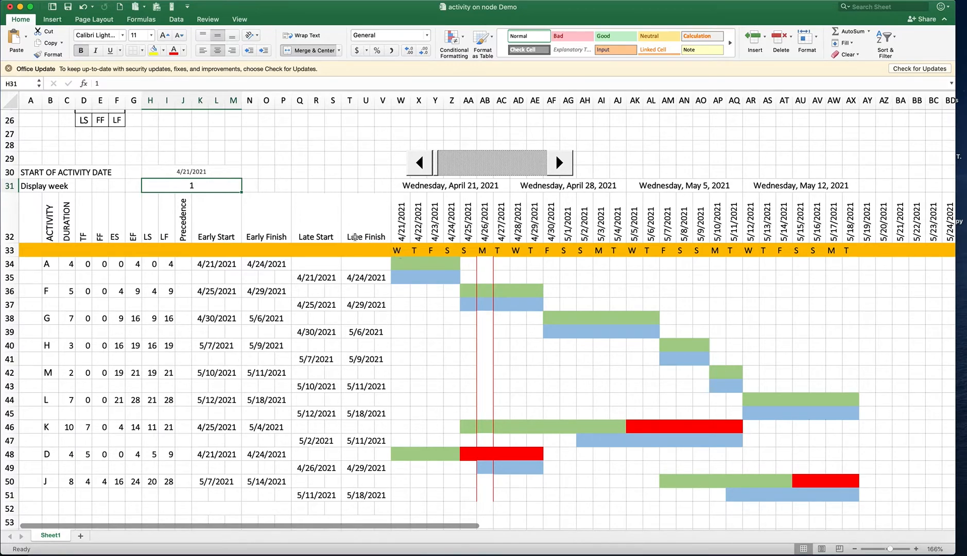
# Set the start of activity date in H30 to 4/18/2021
pyautogui.click(190, 174)
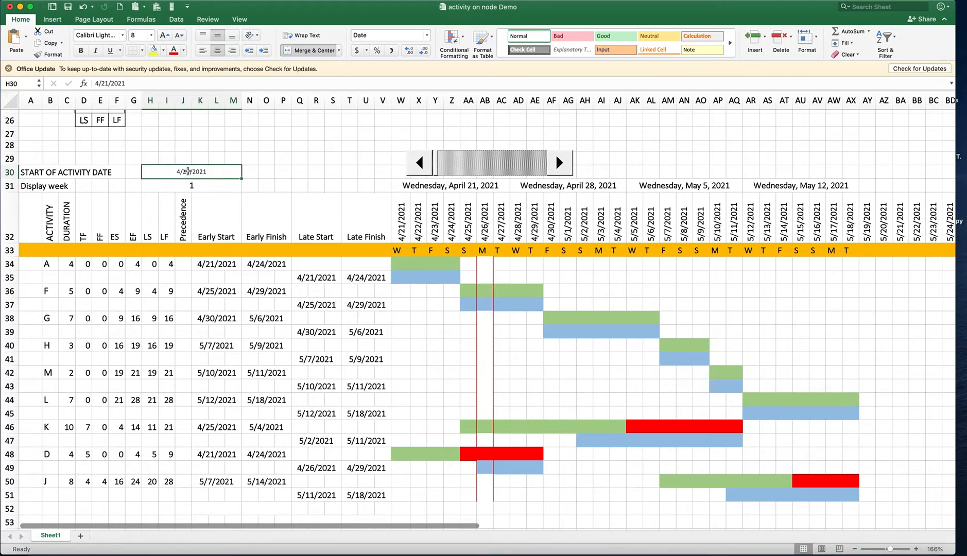
pyautogui.doubleClick(186, 174)
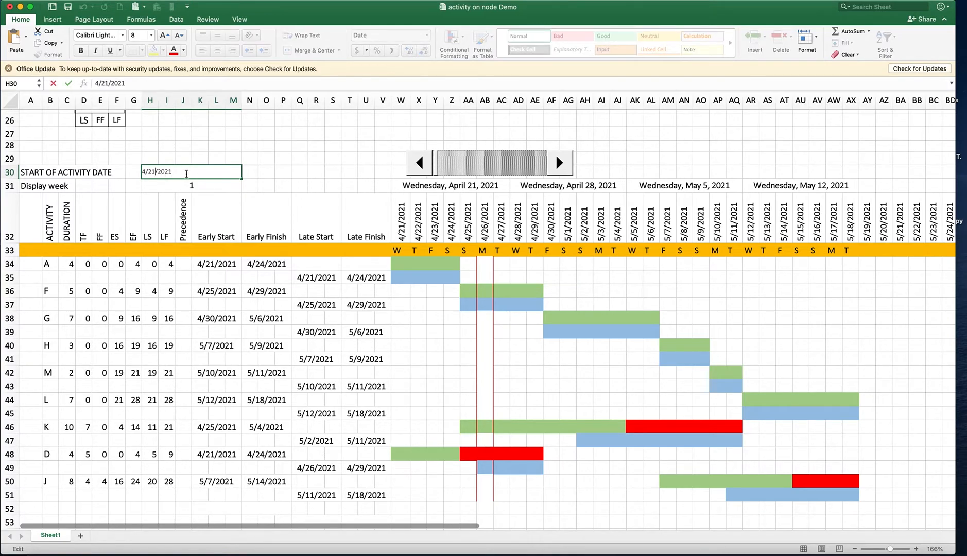
pyautogui.press('BackSpace')
pyautogui.press('BackSpace')
pyautogui.write('18')
pyautogui.press('Return')
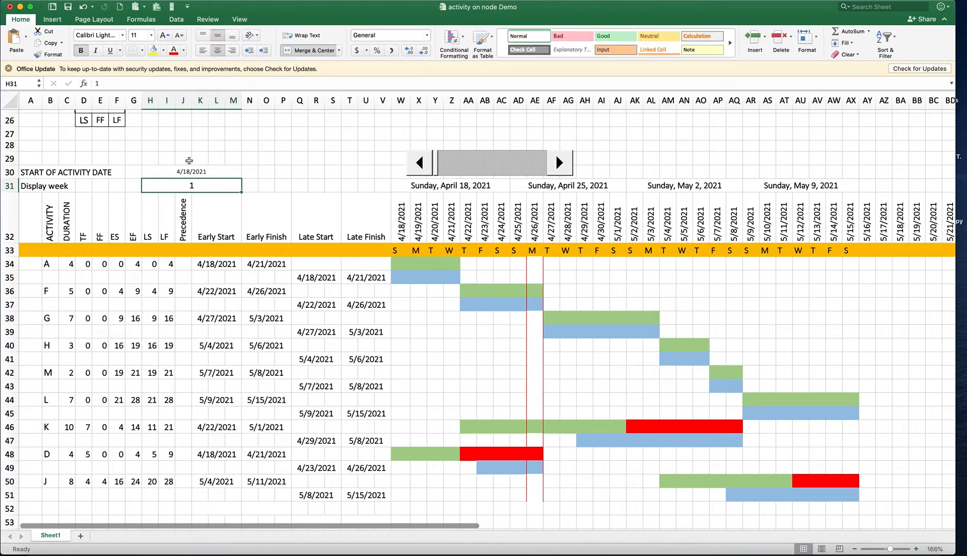
# Set the start of activity date in H30 to 4/19/2021
pyautogui.doubleClick(189, 171)
pyautogui.click(157, 172)
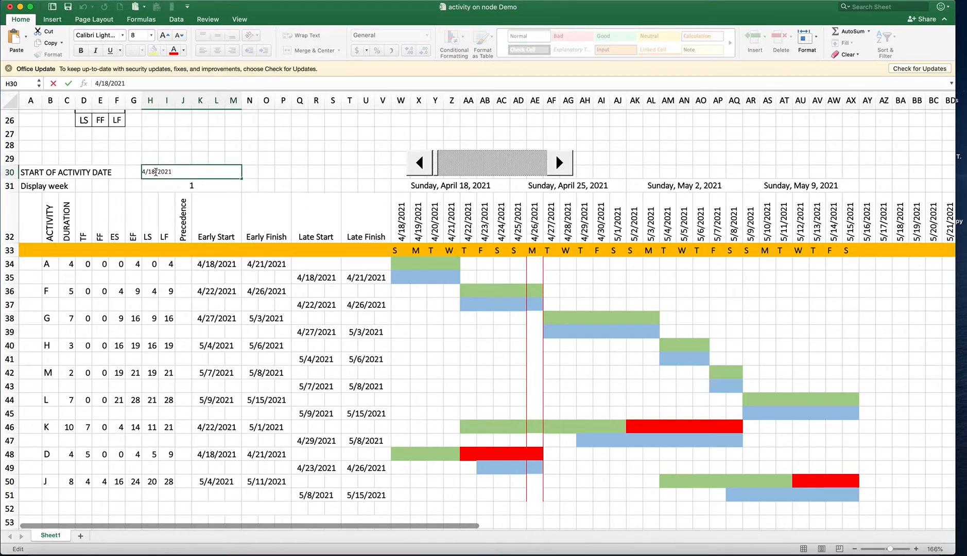
pyautogui.press('BackSpace')
pyautogui.write('9')
pyautogui.press('Return')
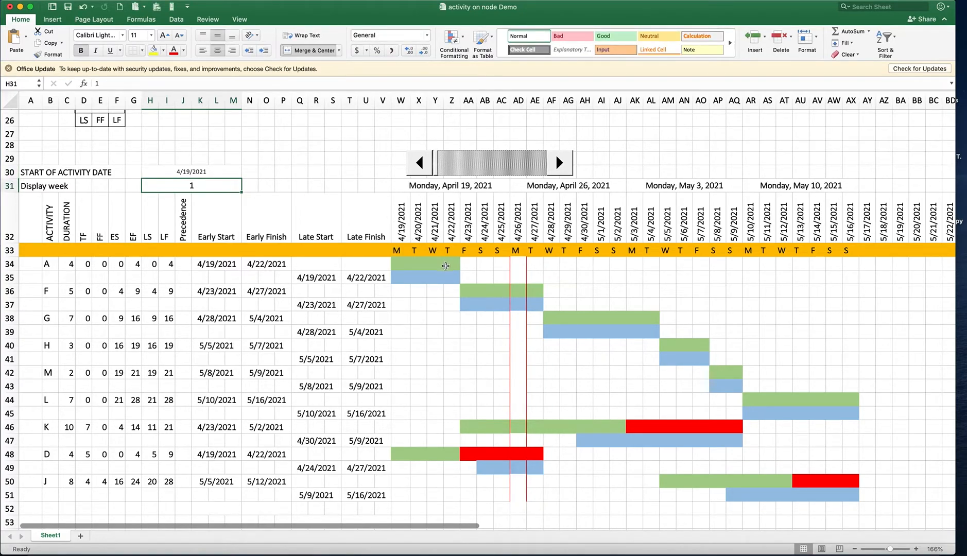
# Examine the first day's column W and the early and late bars of activities A and D
pyautogui.click(398, 263)
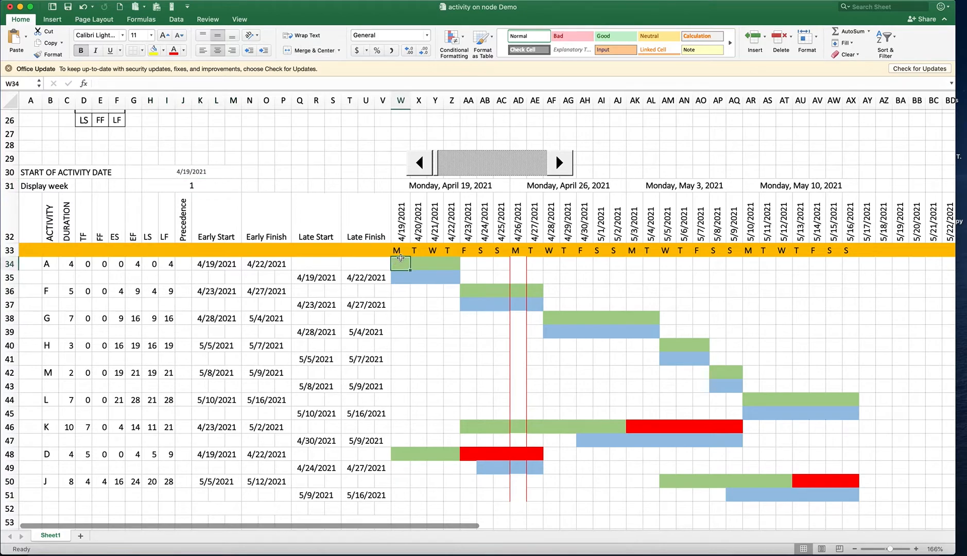
pyautogui.click(398, 251)
pyautogui.click(401, 100)
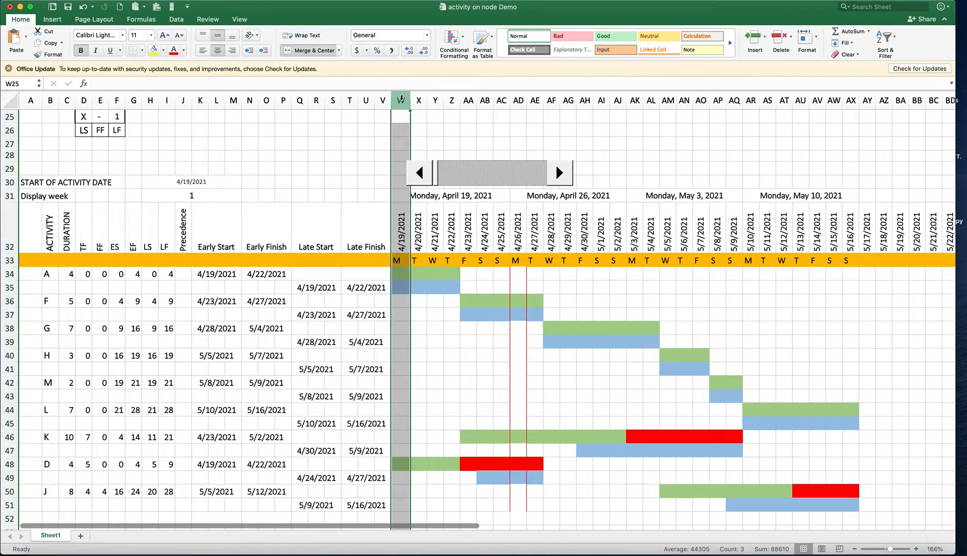
pyautogui.click(403, 274)
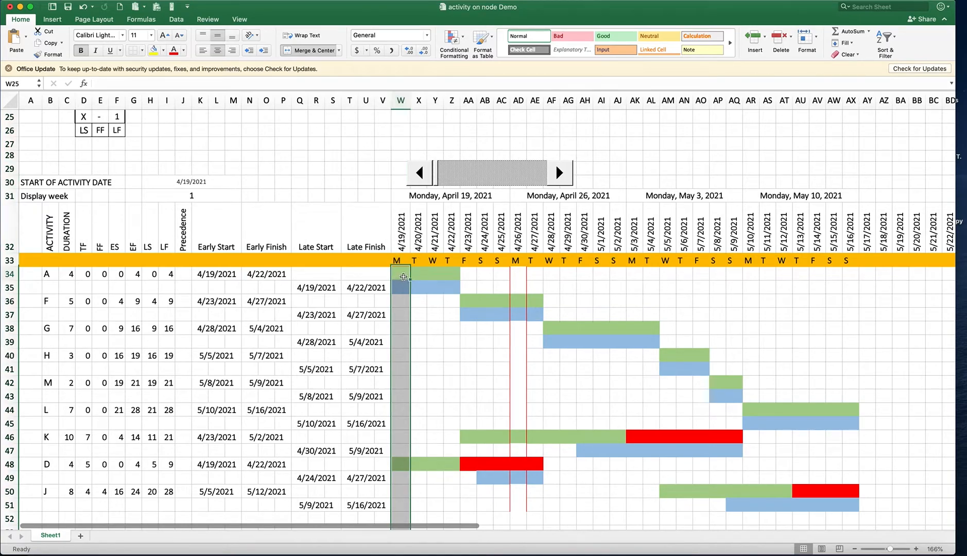
pyautogui.click(395, 289)
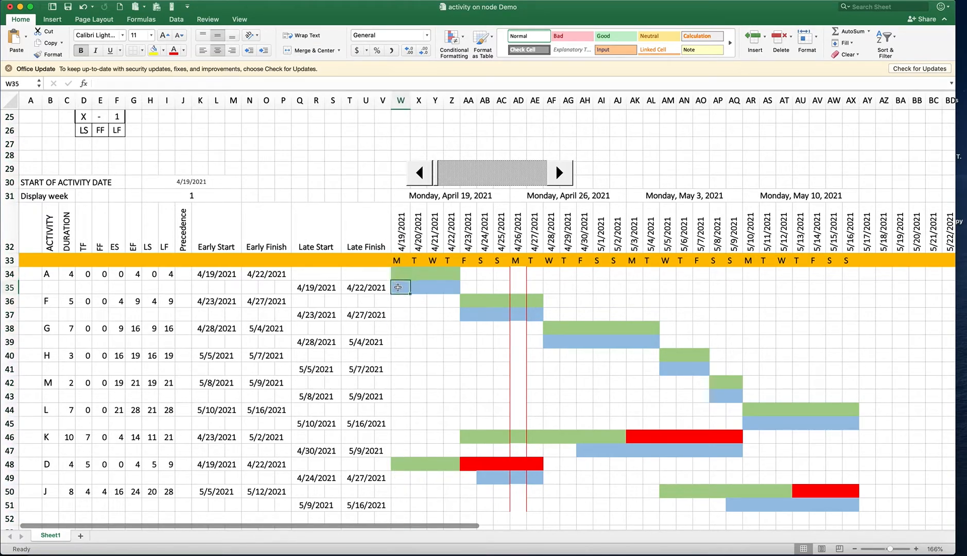
pyautogui.click(398, 474)
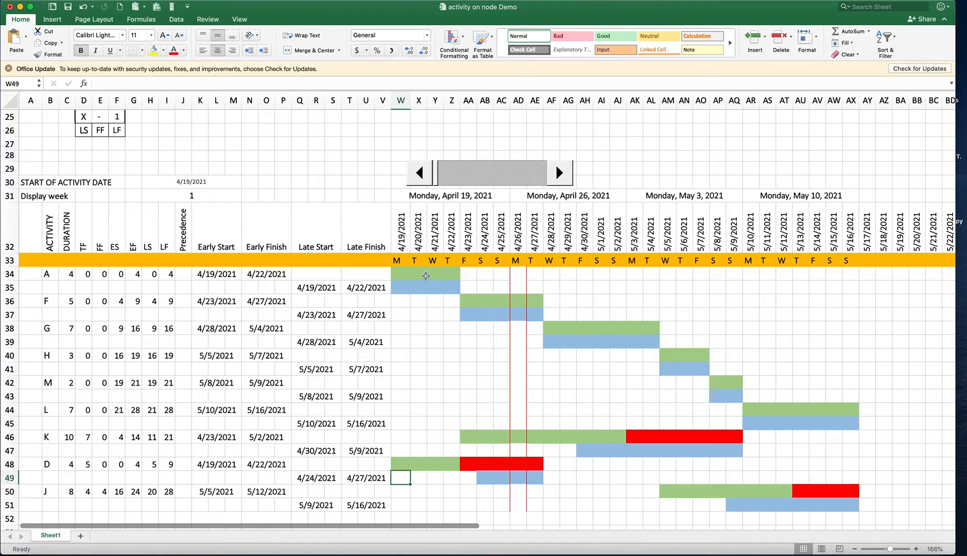
pyautogui.moveTo(400, 272); pyautogui.dragTo(449, 289)
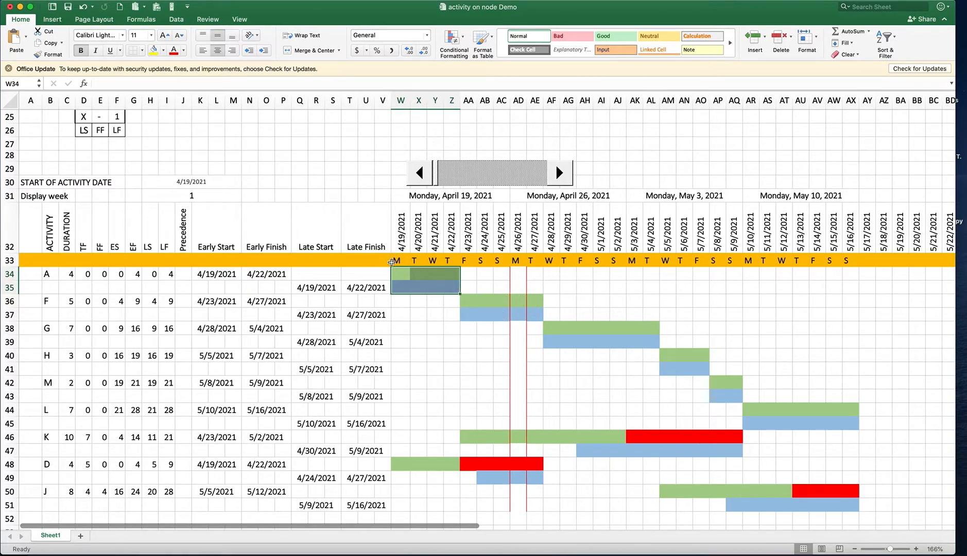
# Examine the precedence column and the early and late bars of activities A and F against their durations
pyautogui.click(184, 275)
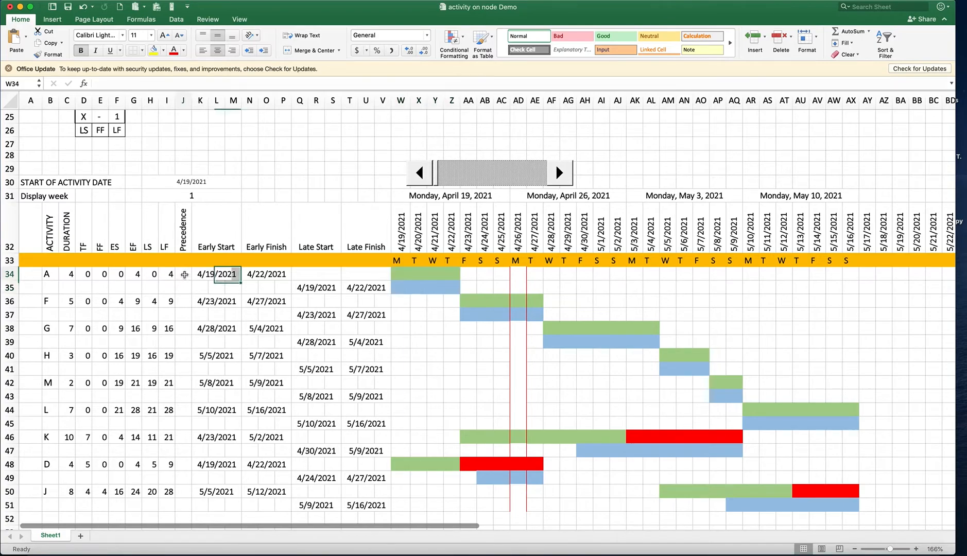
pyautogui.click(188, 302)
pyautogui.click(188, 327)
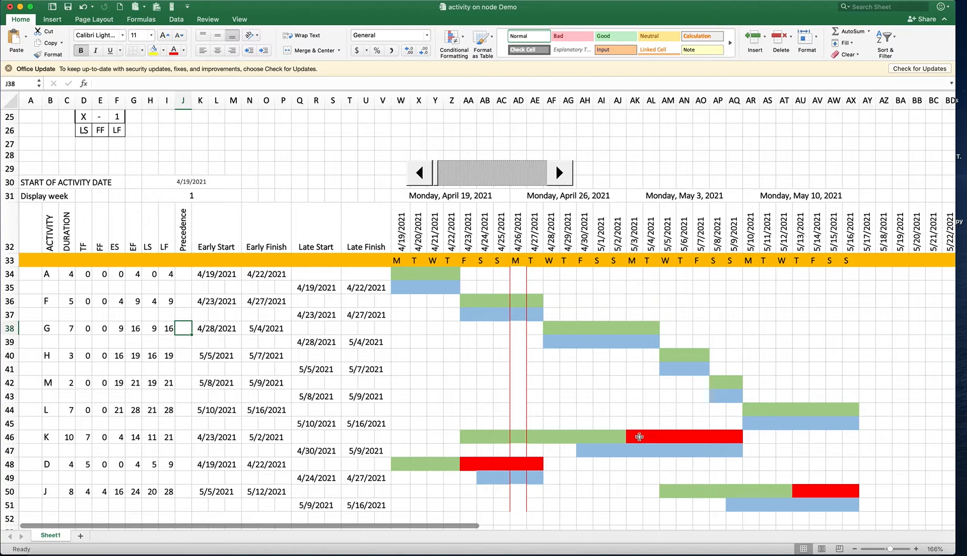
pyautogui.moveTo(637, 438); pyautogui.dragTo(738, 441)
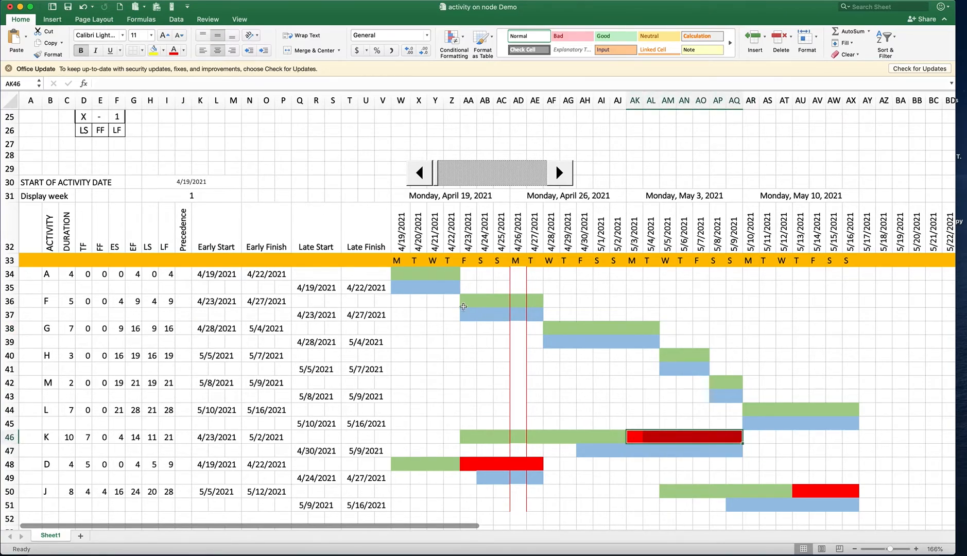
pyautogui.moveTo(398, 271); pyautogui.dragTo(541, 315)
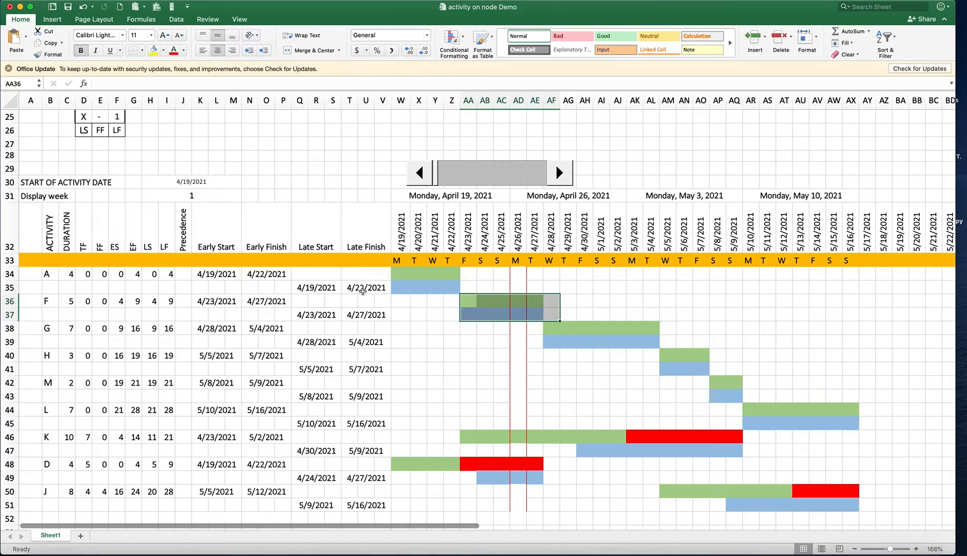
pyautogui.click(48, 276)
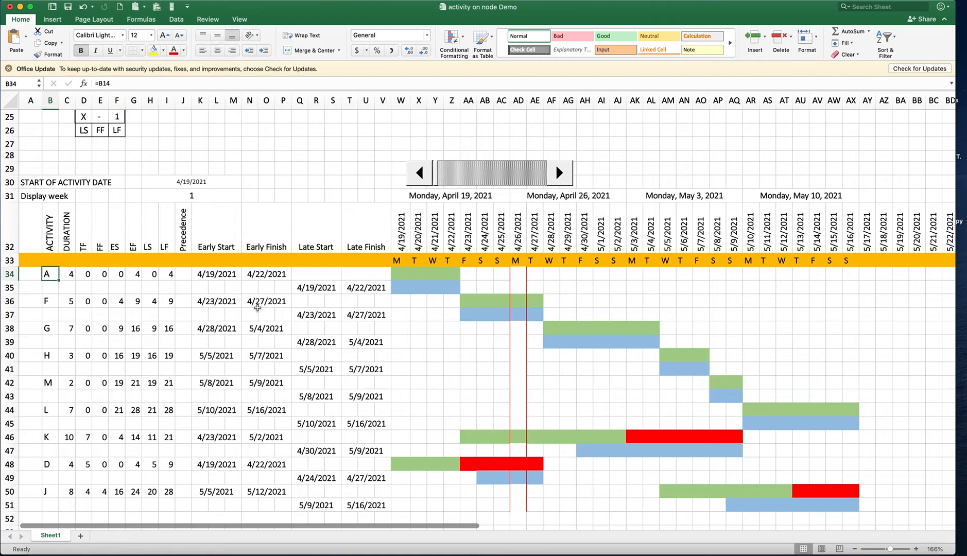
pyautogui.click(406, 272)
pyautogui.moveTo(406, 272); pyautogui.dragTo(445, 275)
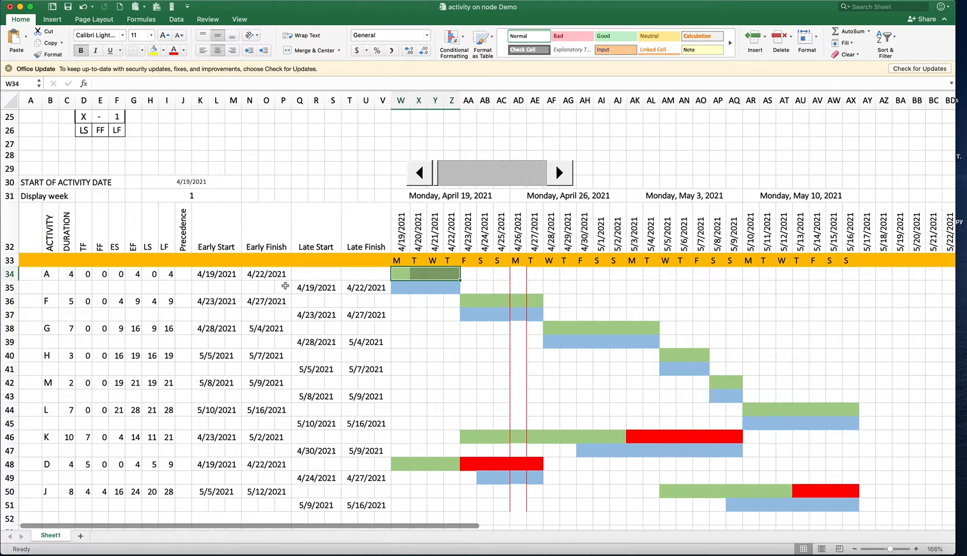
pyautogui.click(70, 273)
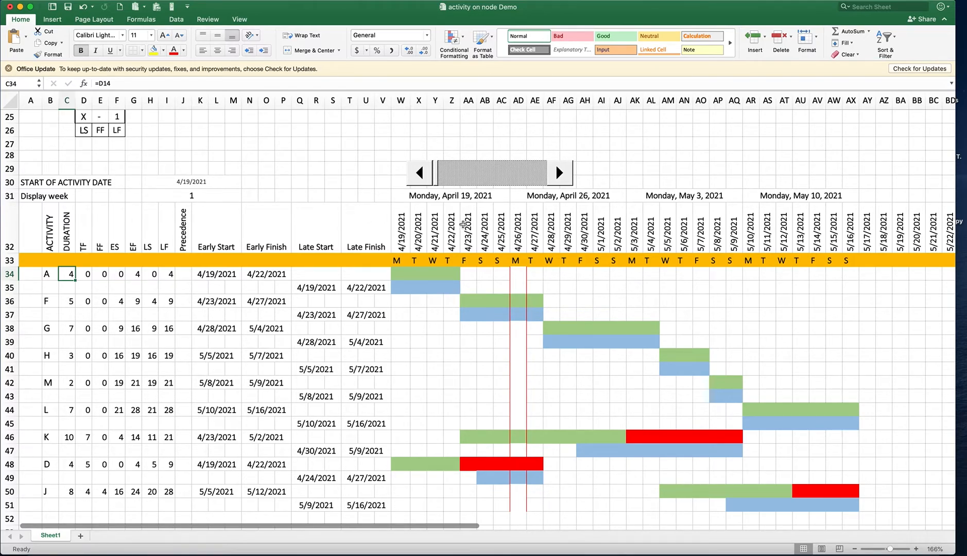
pyautogui.click(465, 302)
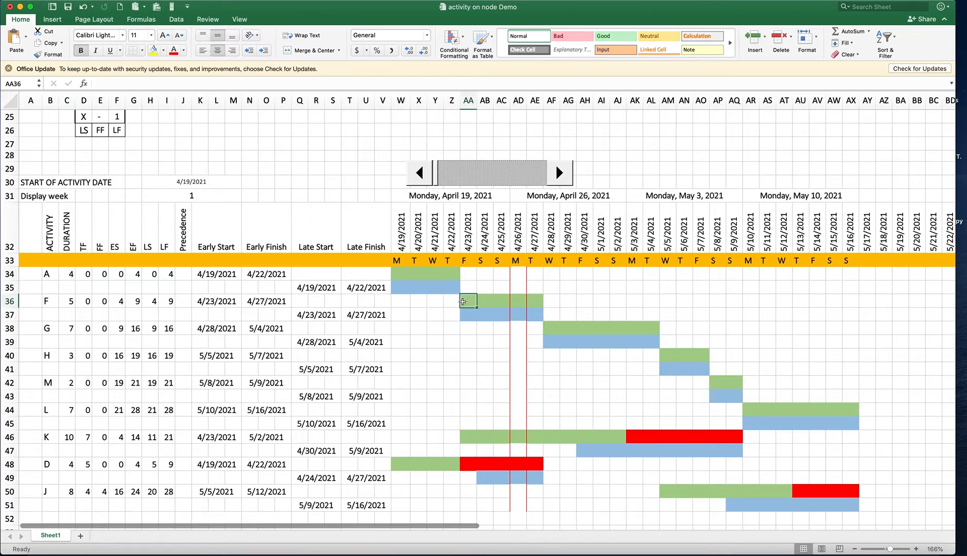
pyautogui.click(500, 301)
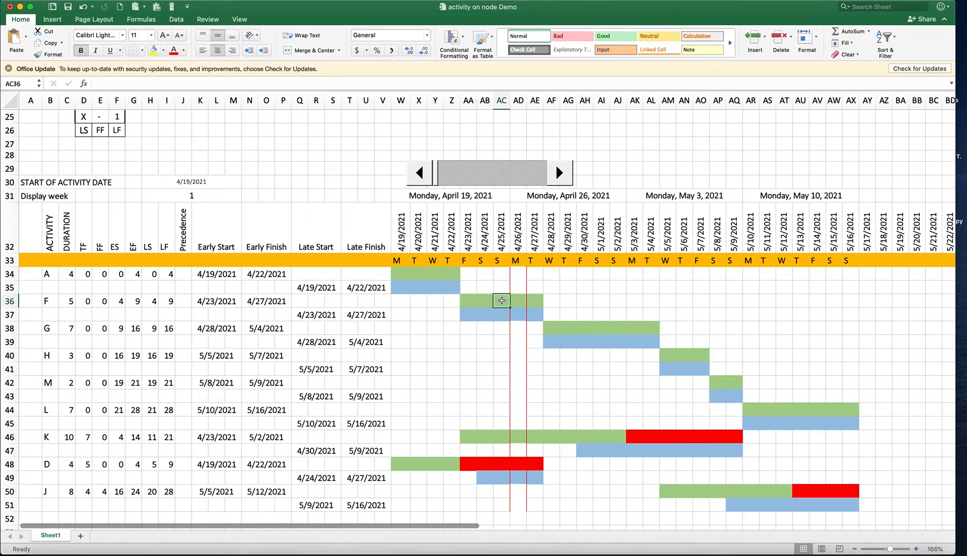
pyautogui.click(517, 302)
pyautogui.click(465, 302)
pyautogui.click(484, 303)
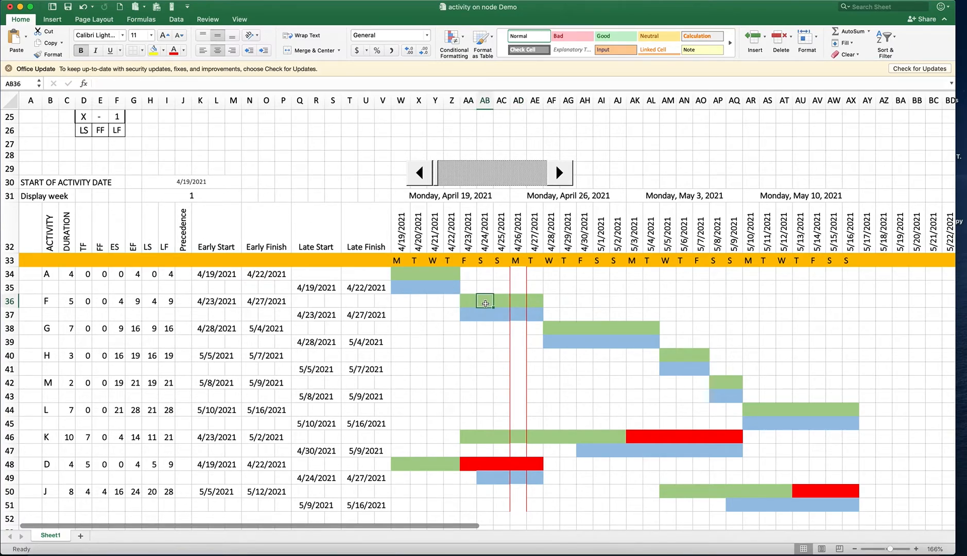
# Examine activity K's early-date bar and its red float bar in row 46
pyautogui.click(636, 437)
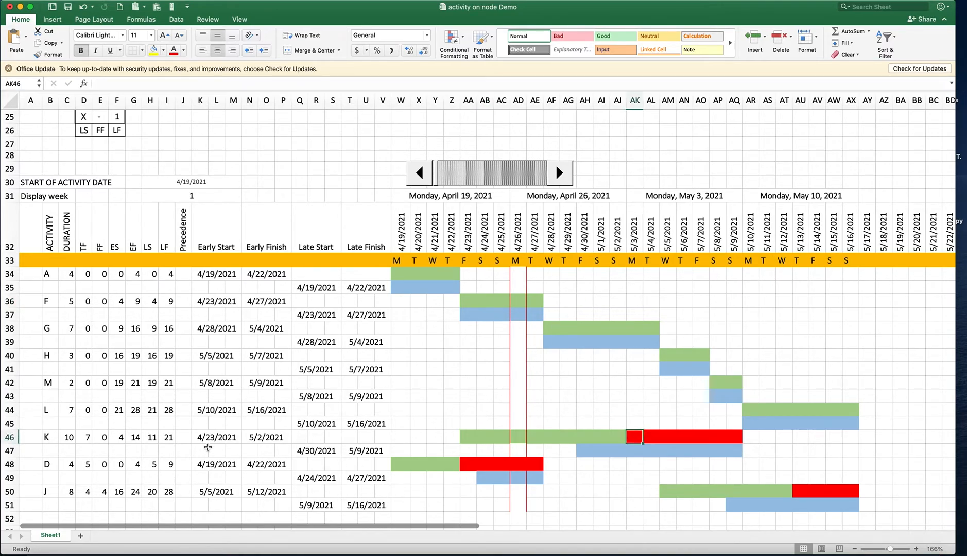
pyautogui.click(470, 437)
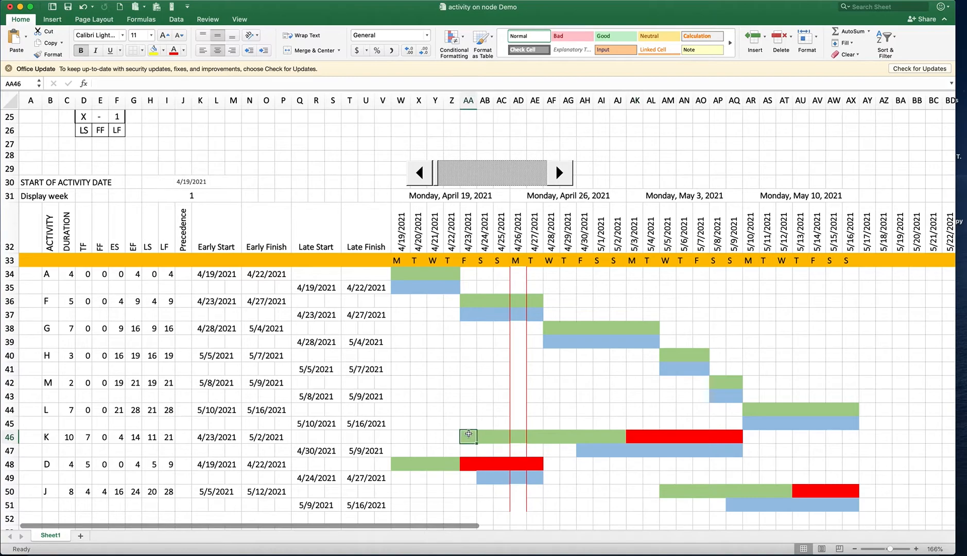
pyautogui.moveTo(470, 438); pyautogui.dragTo(625, 440)
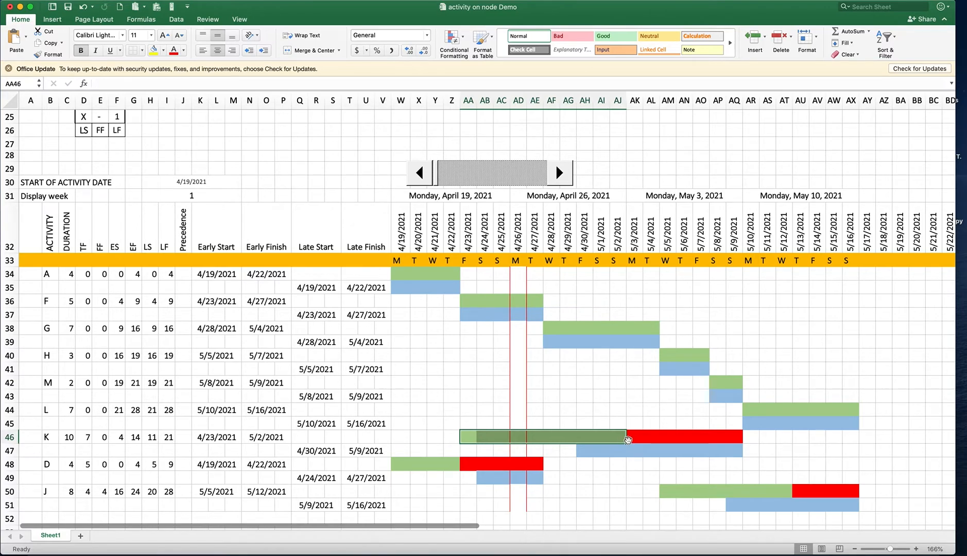
pyautogui.click(635, 438)
pyautogui.moveTo(635, 438); pyautogui.dragTo(735, 439)
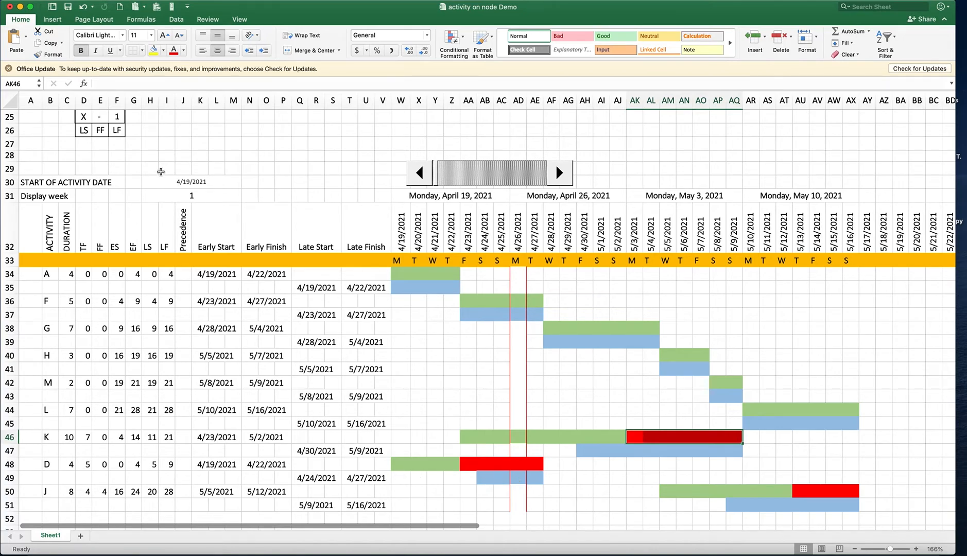
pyautogui.click(55, 21)
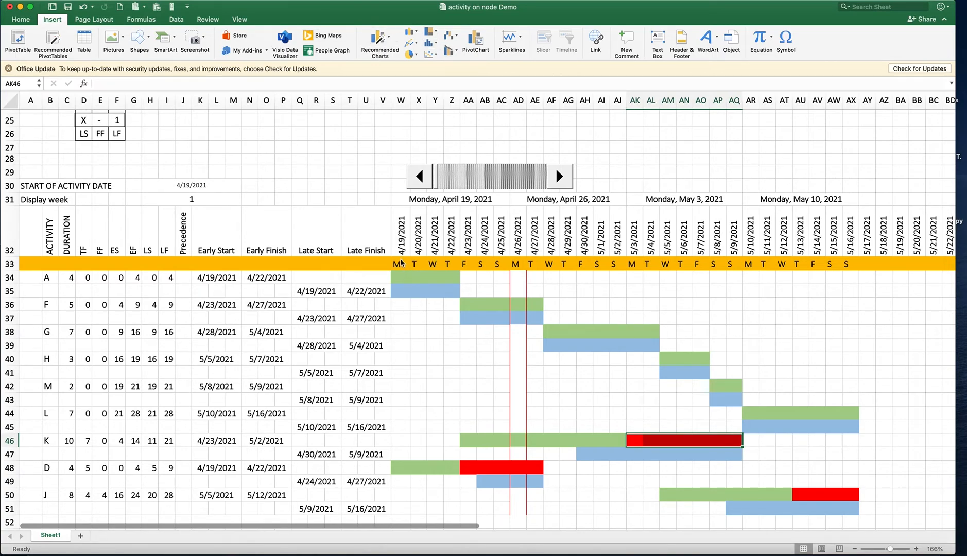
# Set the duration of activity F in the network diagram (J14) to 8
pyautogui.scroll(3, 398, 203)
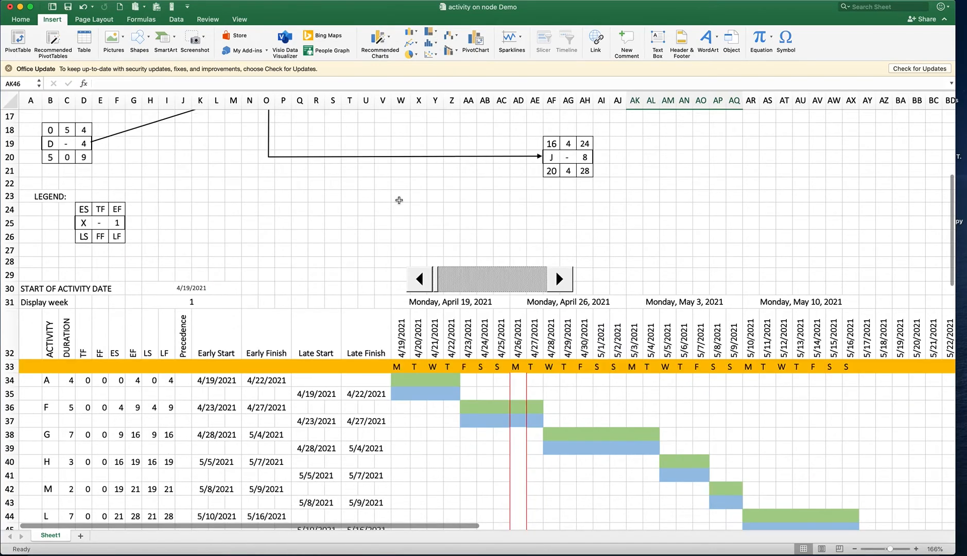
pyautogui.scroll(1, 398, 201)
pyautogui.scroll(3, 399, 201)
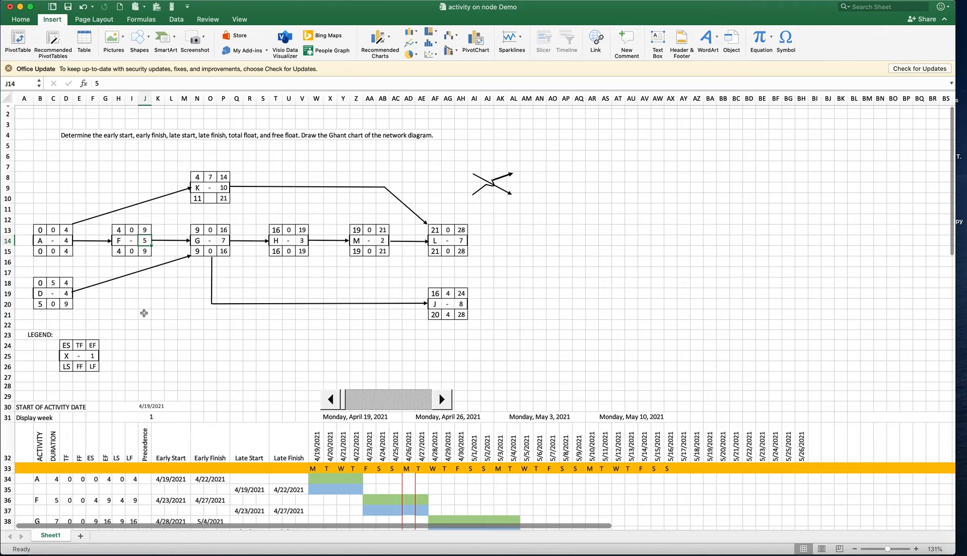
pyautogui.scroll(-1, 252, 288)
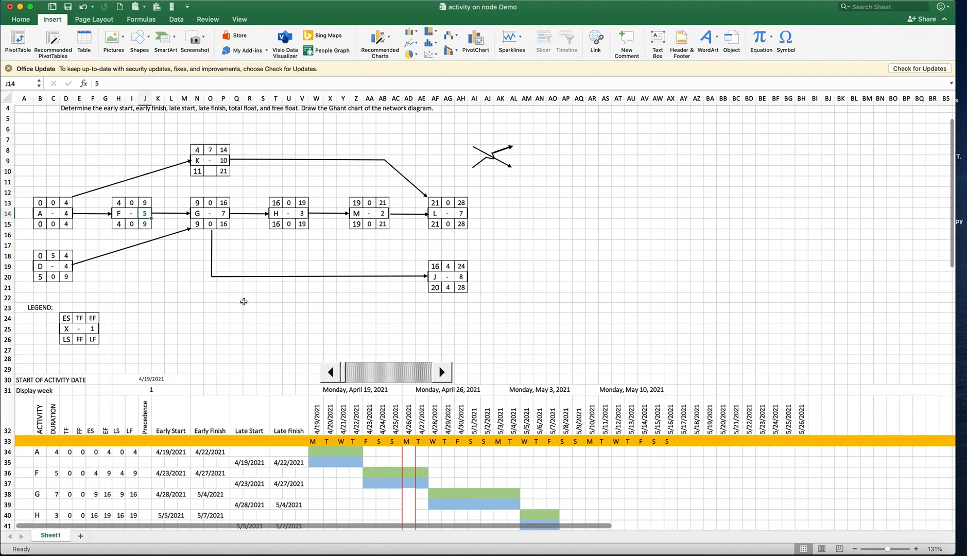
pyautogui.scroll(2, 267, 341)
pyautogui.scroll(-1, 267, 341)
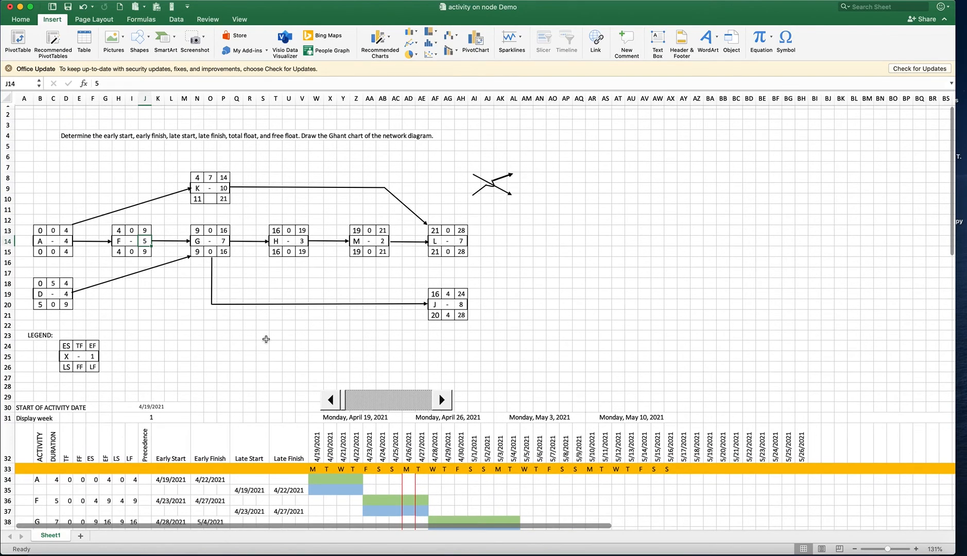
pyautogui.scroll(-3, 265, 338)
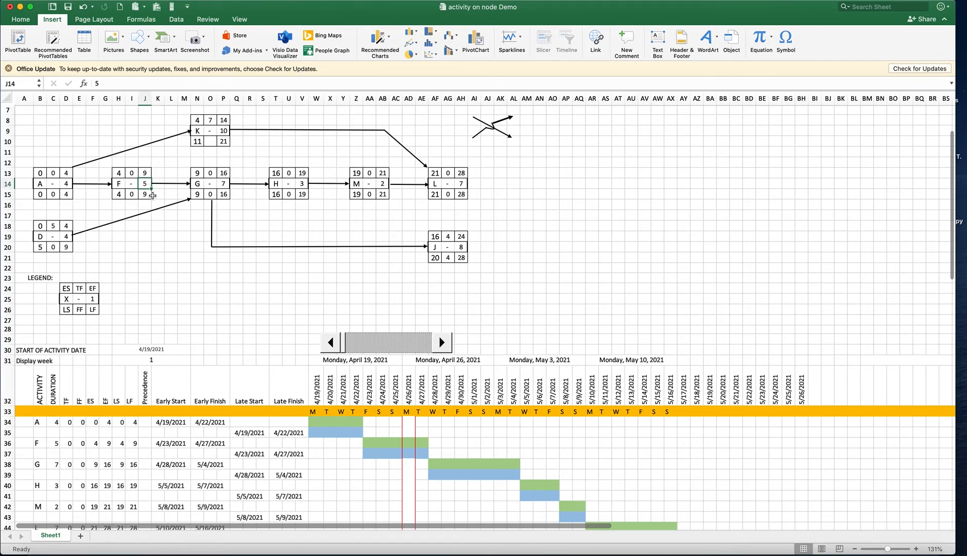
pyautogui.write('8')
pyautogui.scroll(-2, 102, 480)
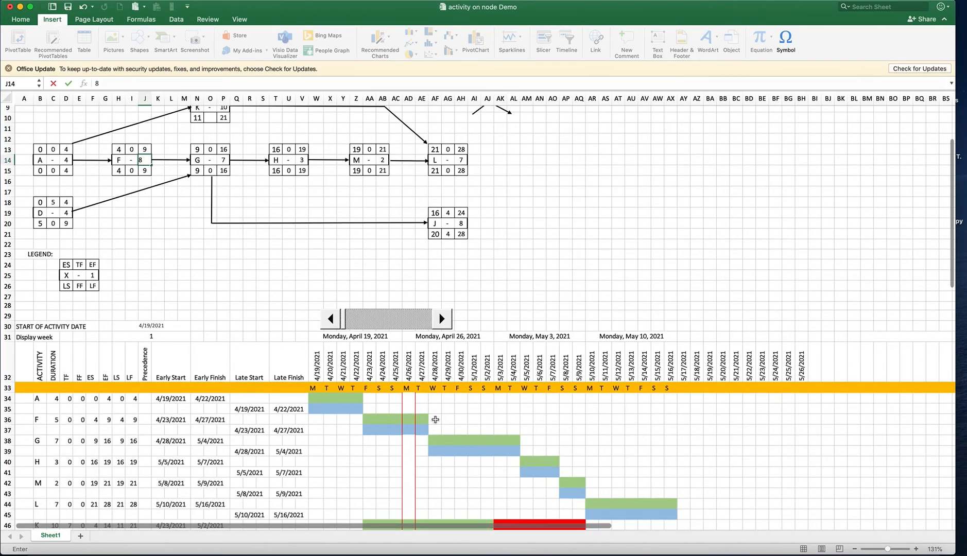
pyautogui.press('Return')
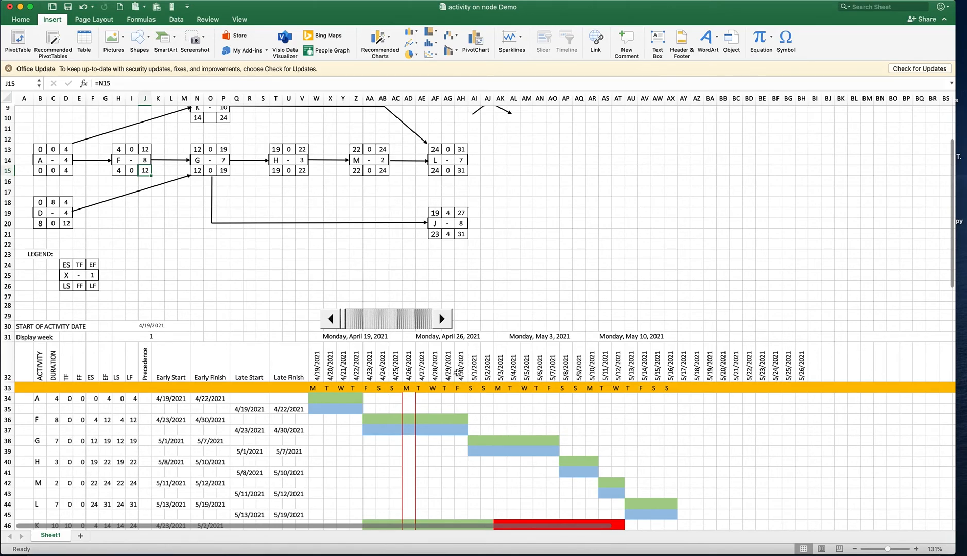
# Set the duration of activity H in the network diagram (V14) to 6
pyautogui.click(303, 161)
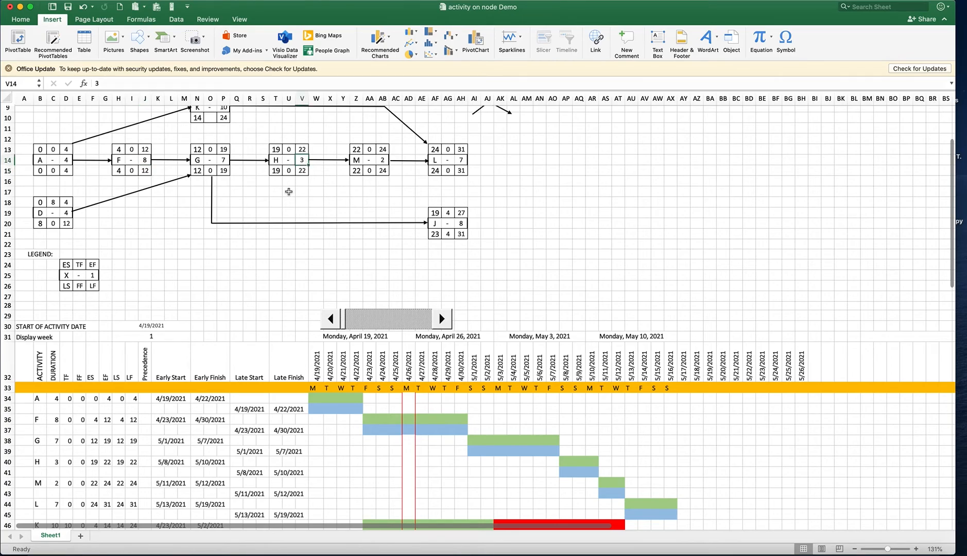
pyautogui.write('6')
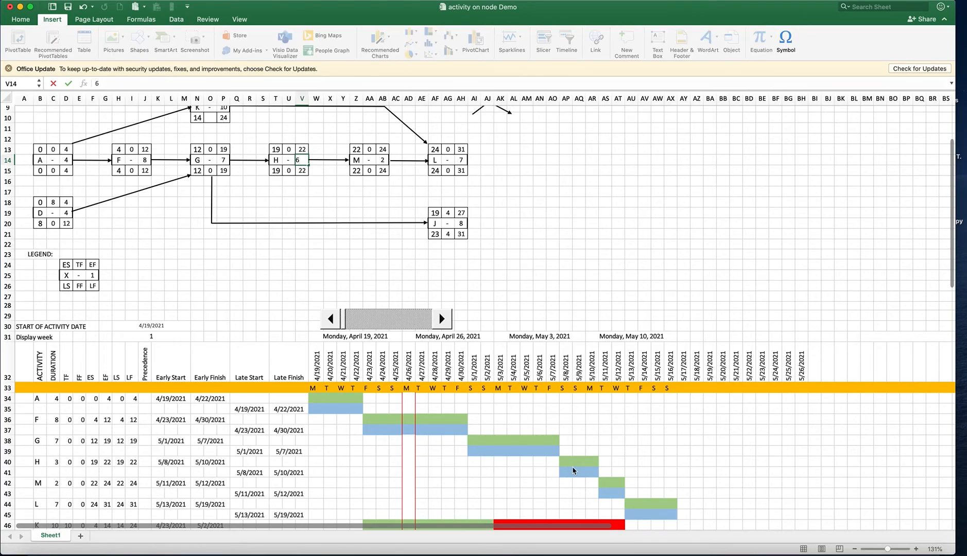
pyautogui.press('Return')
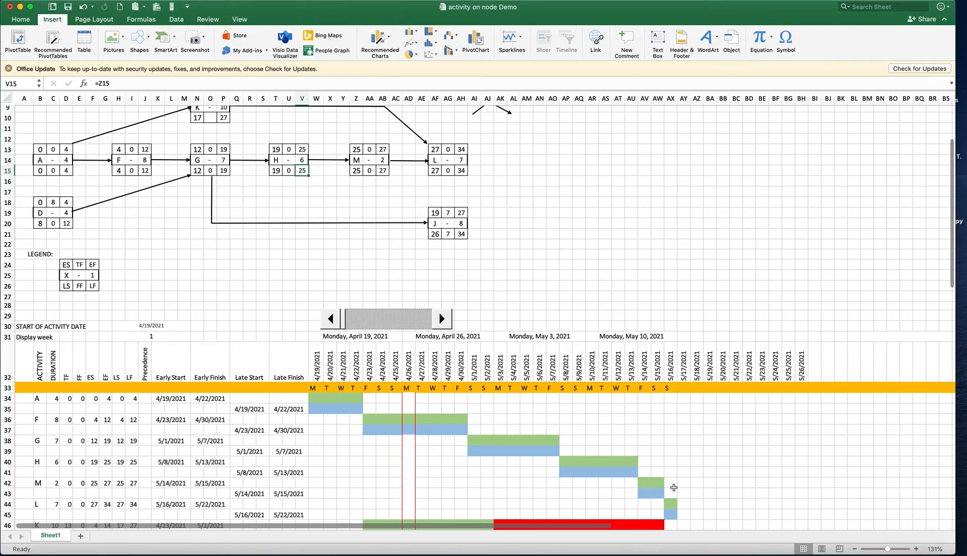
# Check the recalculated network diagram and Gantt bars, including the chart's last formatted day column AX
pyautogui.scroll(-1, 514, 425)
pyautogui.scroll(-5, 514, 421)
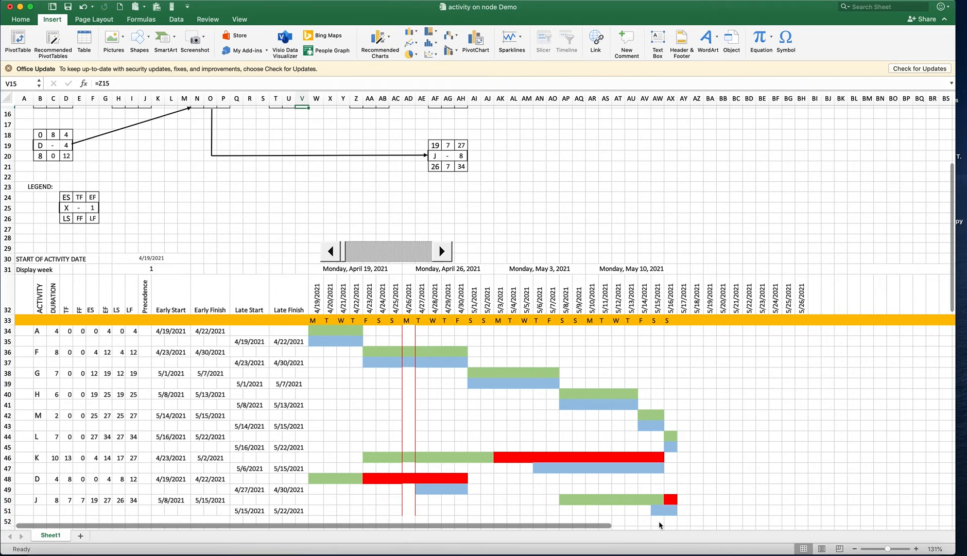
pyautogui.scroll(5, 436, 449)
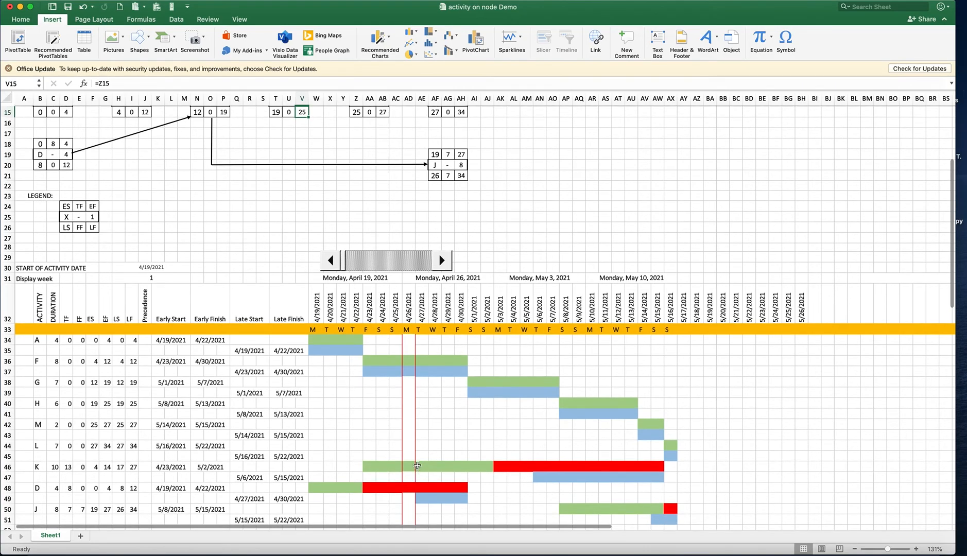
pyautogui.scroll(1, 409, 440)
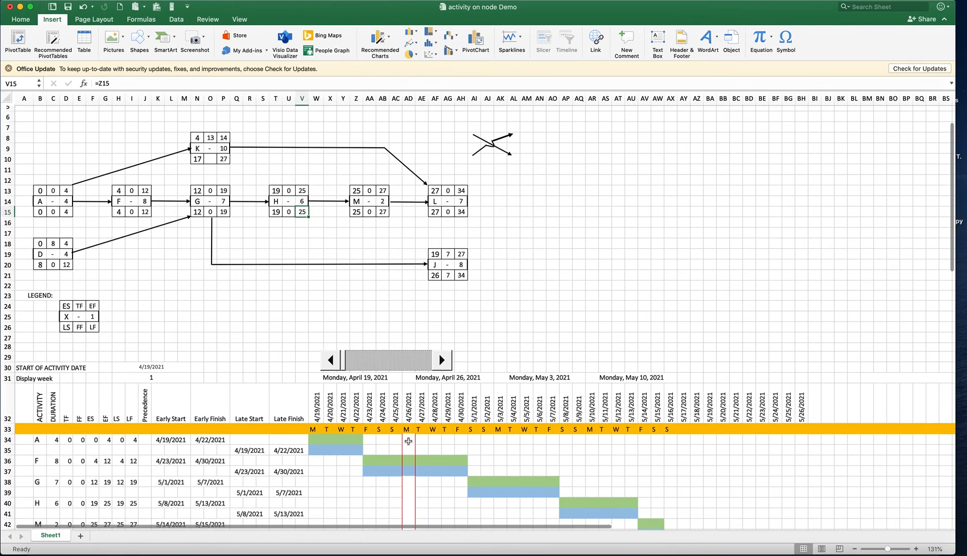
pyautogui.scroll(-5, 406, 440)
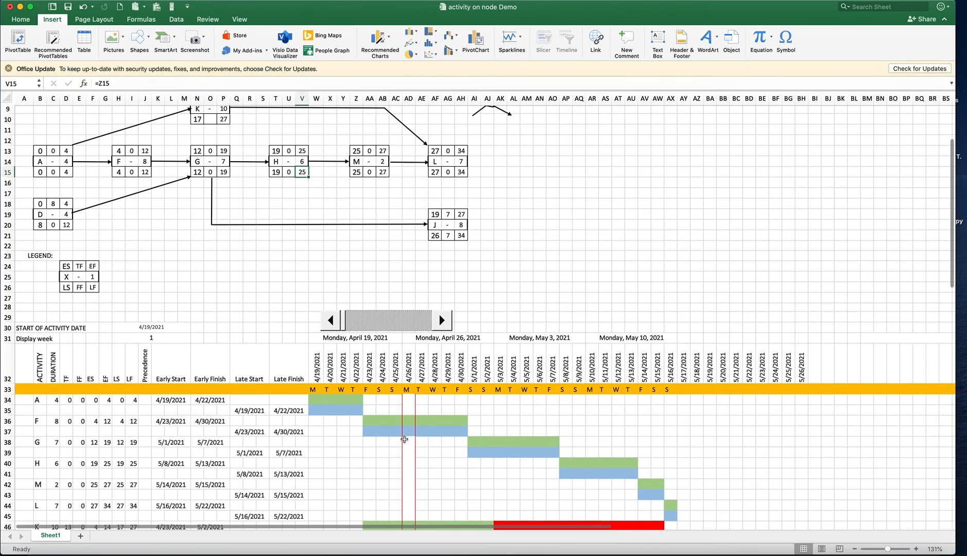
pyautogui.scroll(-1, 404, 438)
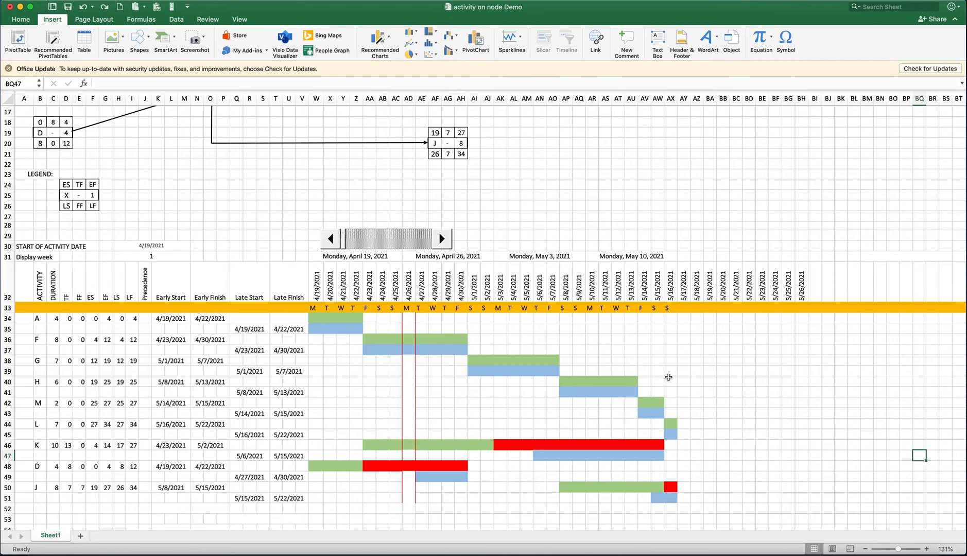
pyautogui.moveTo(667, 320); pyautogui.dragTo(669, 502)
pyautogui.click(526, 403)
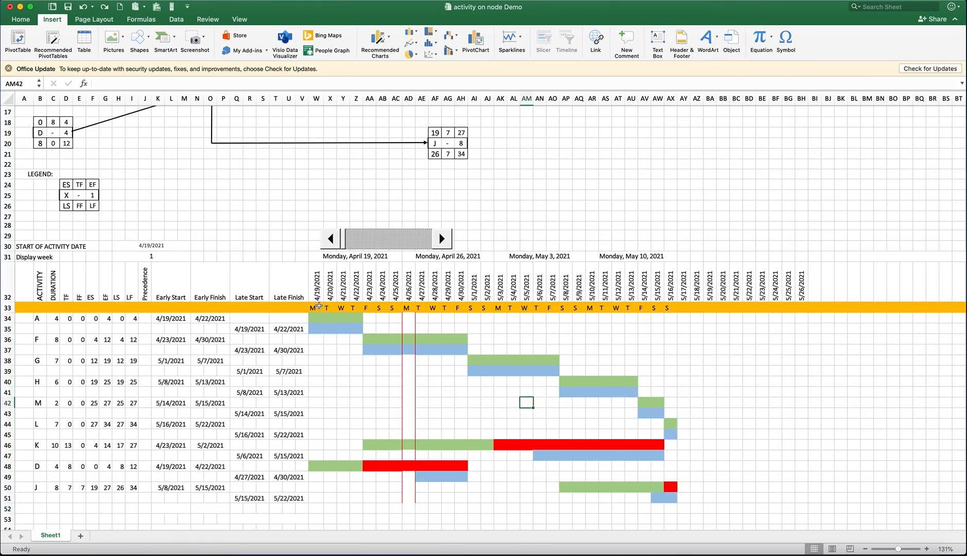
# Extend the weekday formula and bar formatting from AX33:AX51 across to column BH, dated 5/26/2021
pyautogui.scroll(3, 319, 306)
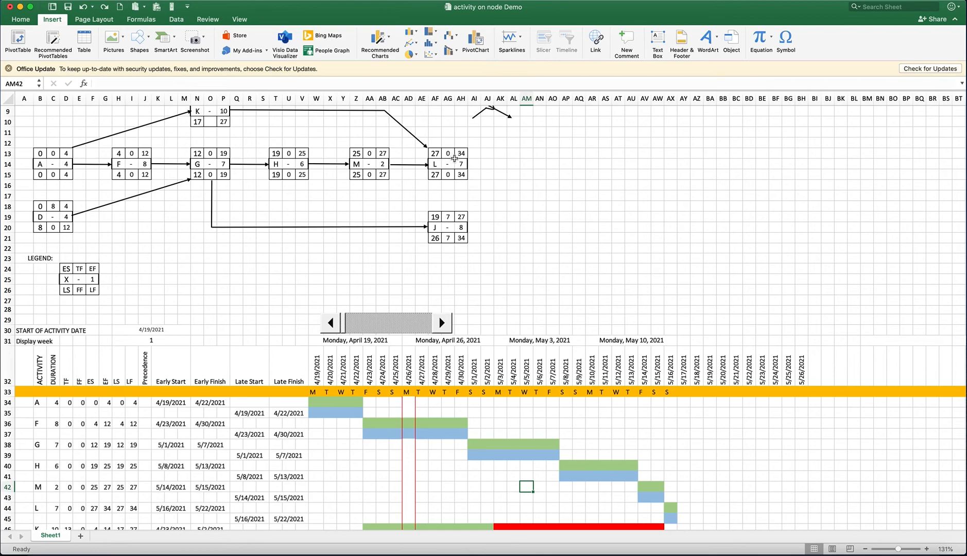
pyautogui.scroll(-2, 638, 363)
pyautogui.scroll(-2, 653, 432)
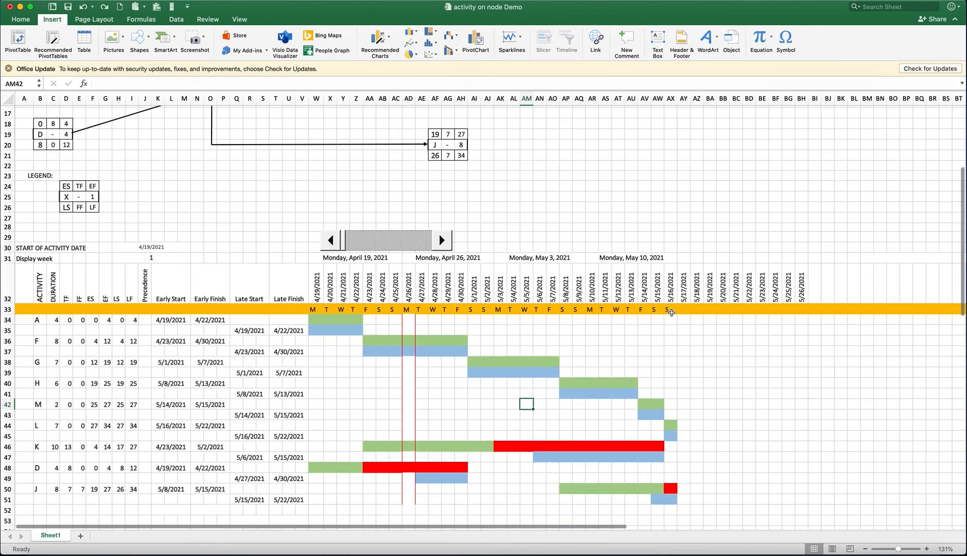
pyautogui.moveTo(664, 311); pyautogui.dragTo(670, 501)
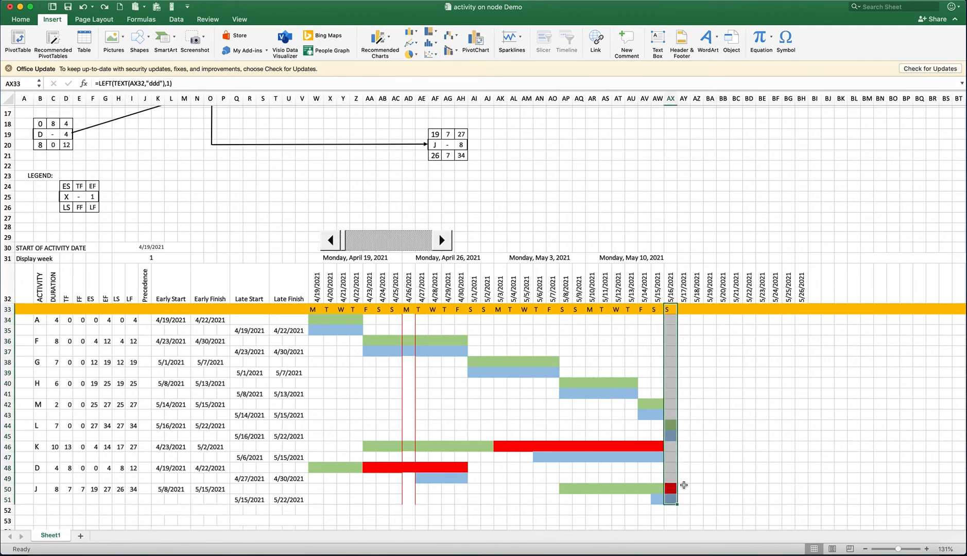
pyautogui.moveTo(677, 504); pyautogui.dragTo(811, 509)
pyautogui.click(605, 425)
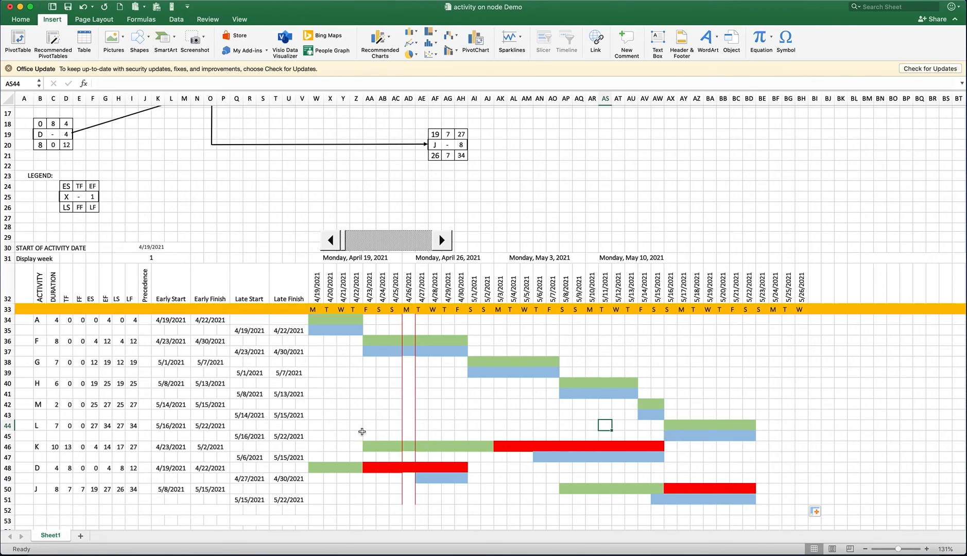
# Inspect the early finish and total float formulas of activity A in the network diagram (D13 and C13)
pyautogui.scroll(4, 403, 438)
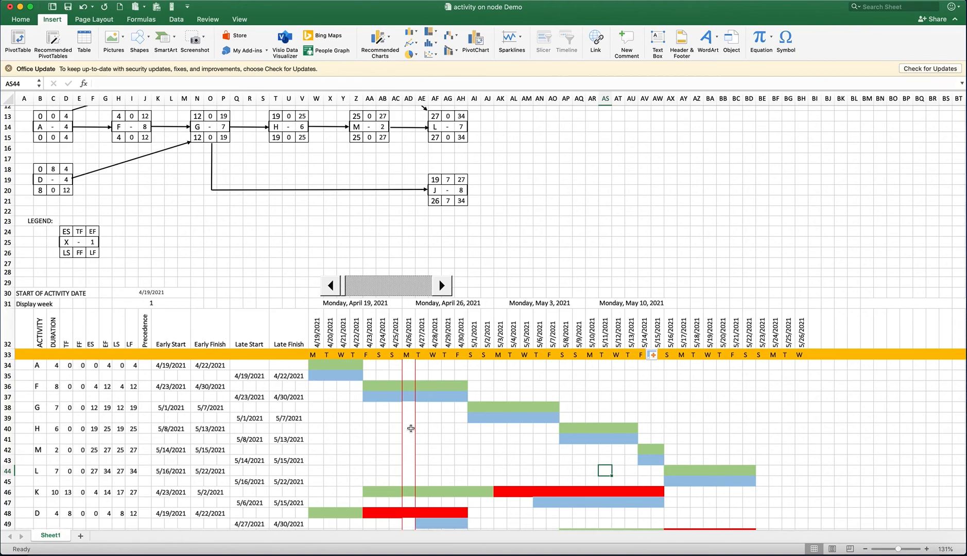
pyautogui.scroll(1, 383, 422)
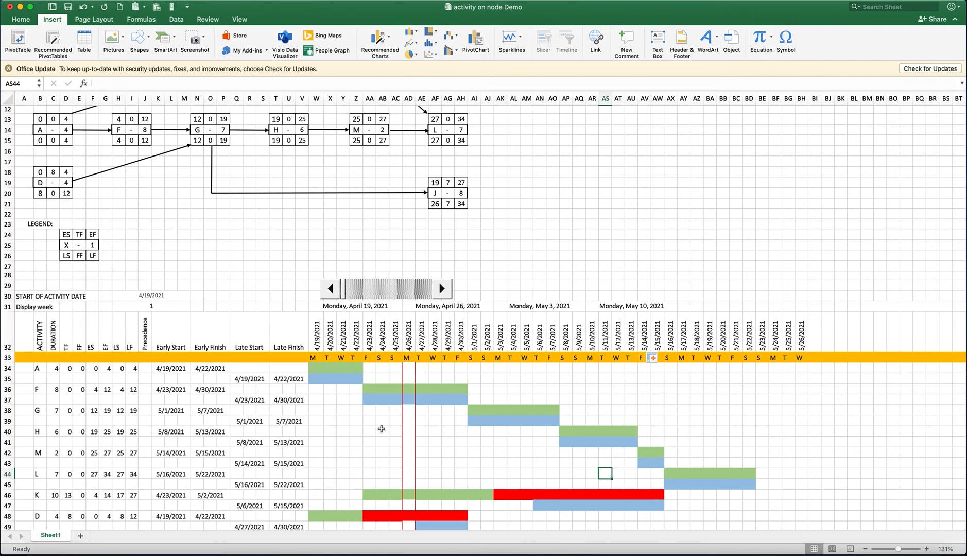
pyautogui.scroll(5, 168, 274)
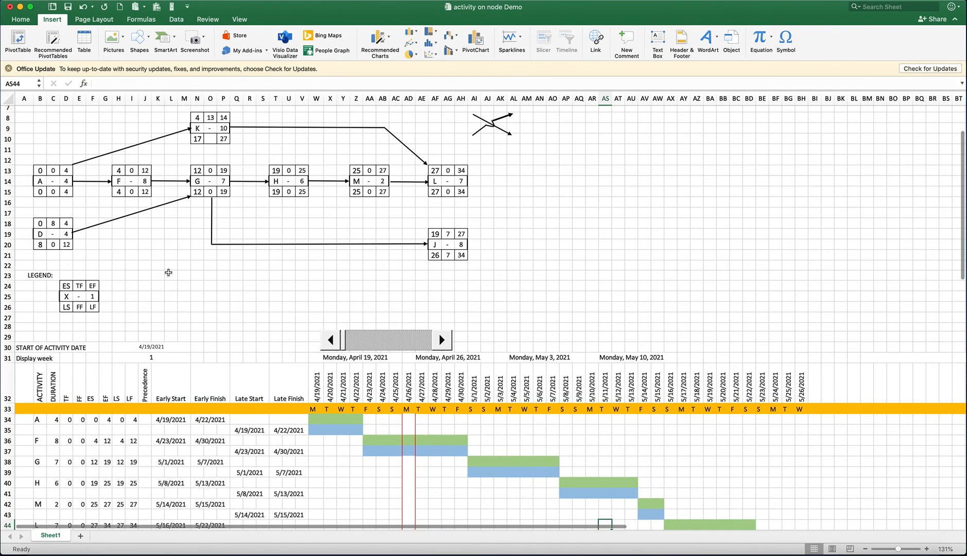
pyautogui.click(66, 170)
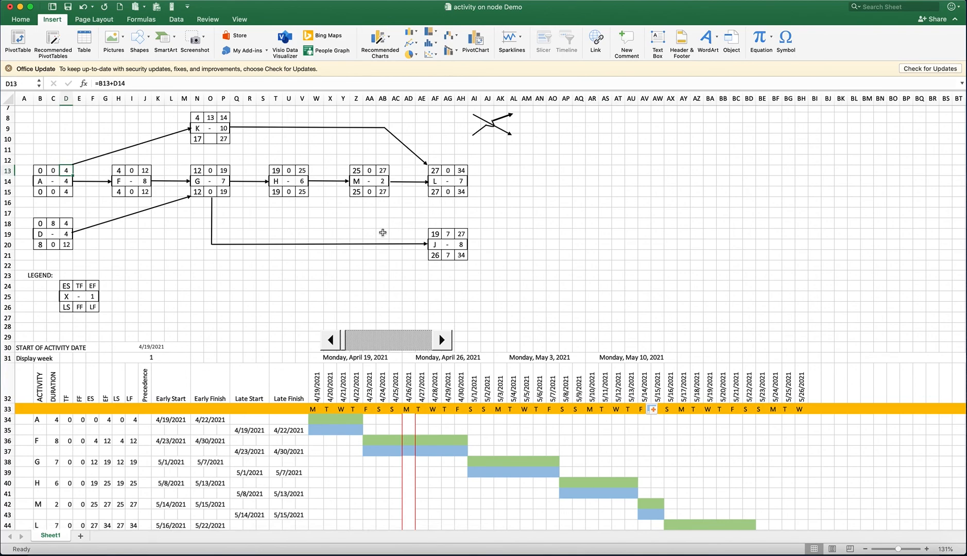
pyautogui.click(54, 172)
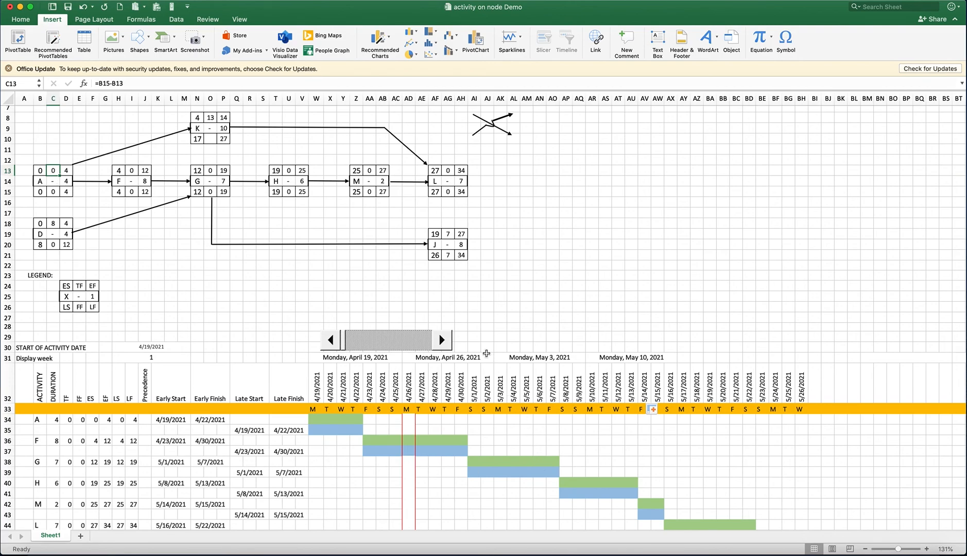
# Review the finished Gantt chart through row 51 against the network diagram, comparing early, late and float bars for each activity
pyautogui.scroll(1, 484, 356)
pyautogui.scroll(-5, 484, 359)
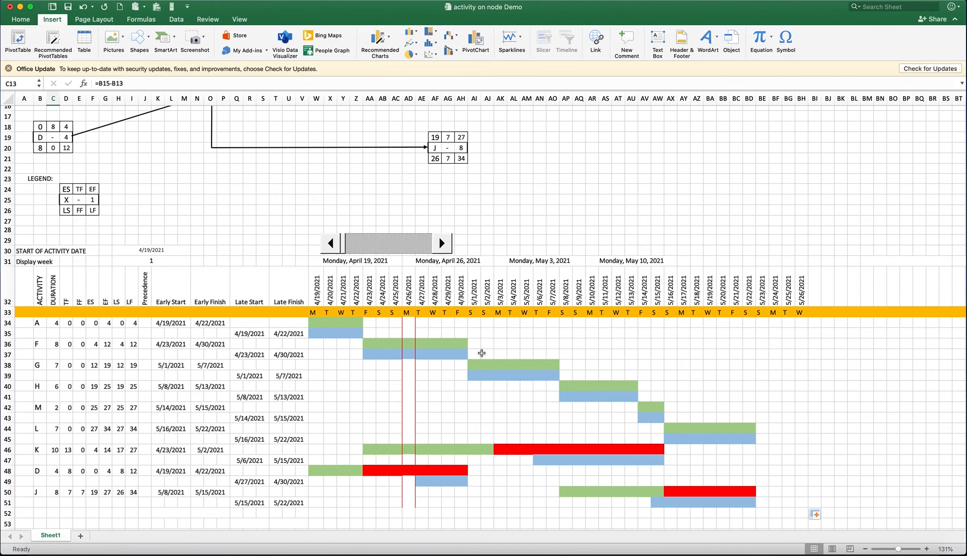
pyautogui.scroll(1, 286, 289)
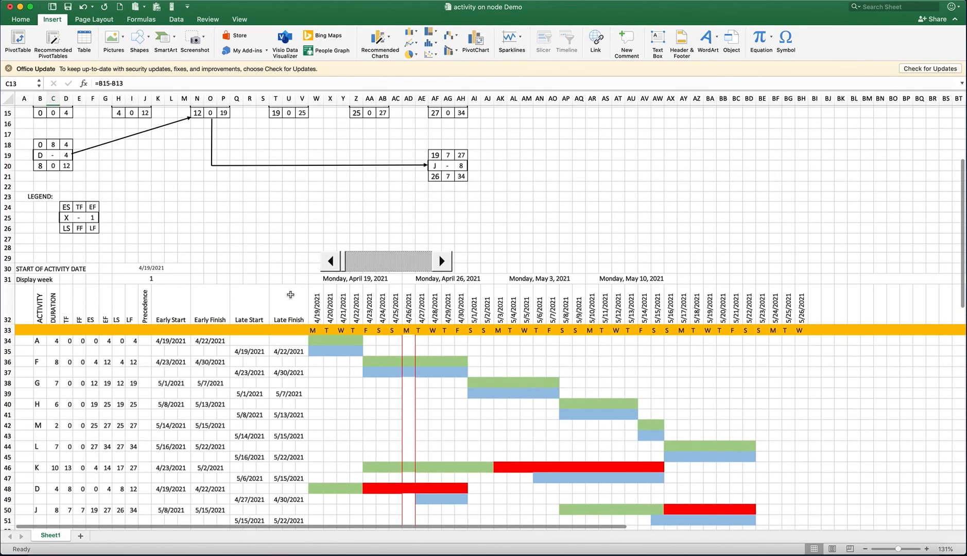
pyautogui.scroll(-1, 235, 303)
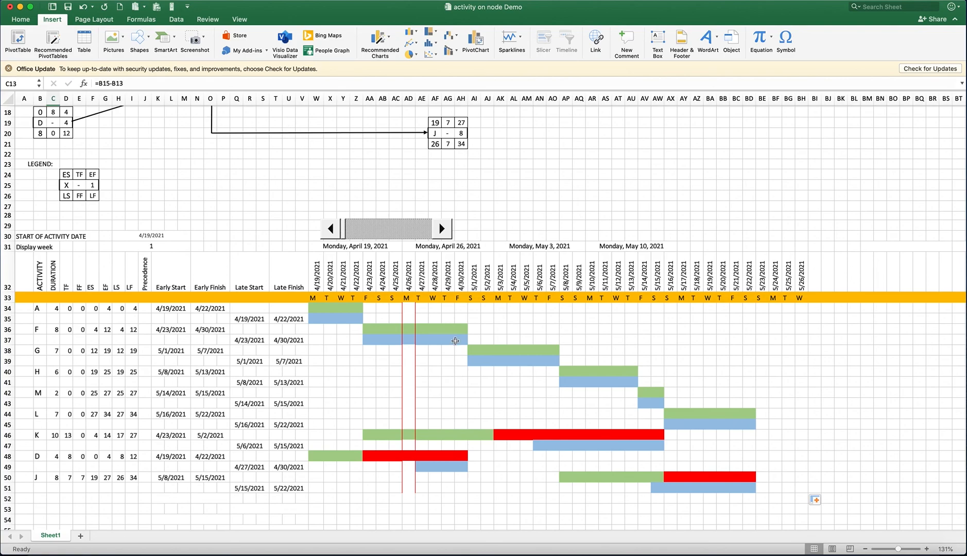
pyautogui.scroll(3, 412, 397)
pyautogui.scroll(5, 405, 403)
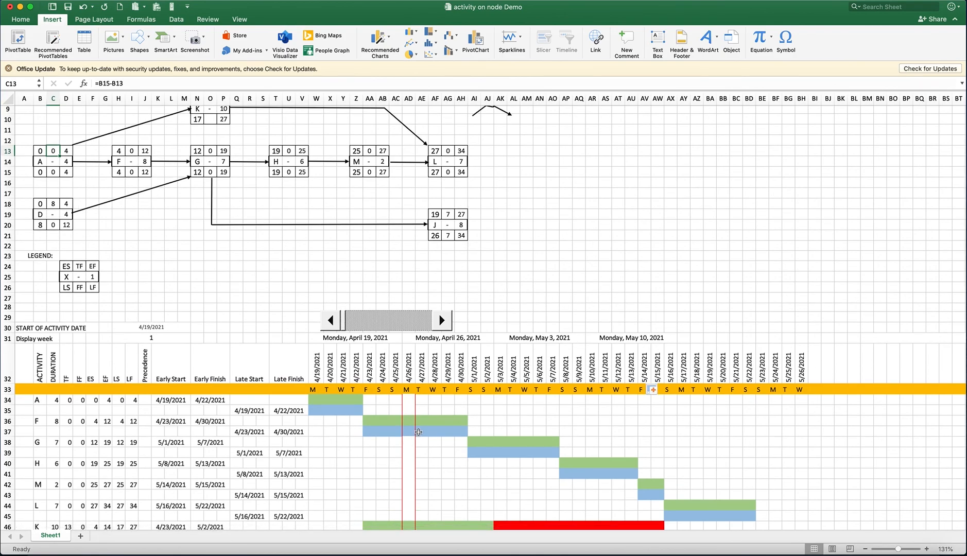
pyautogui.scroll(-5, 360, 402)
pyautogui.scroll(-3, 361, 400)
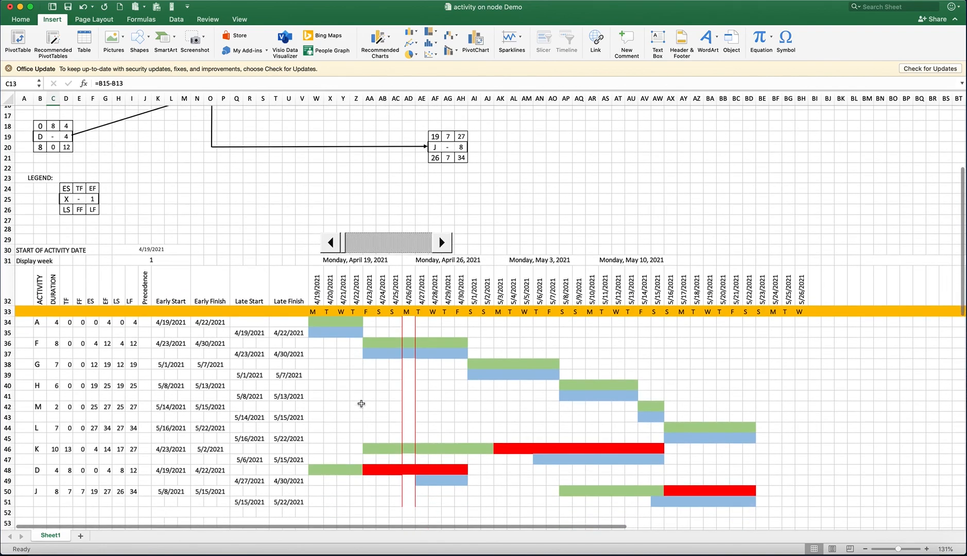